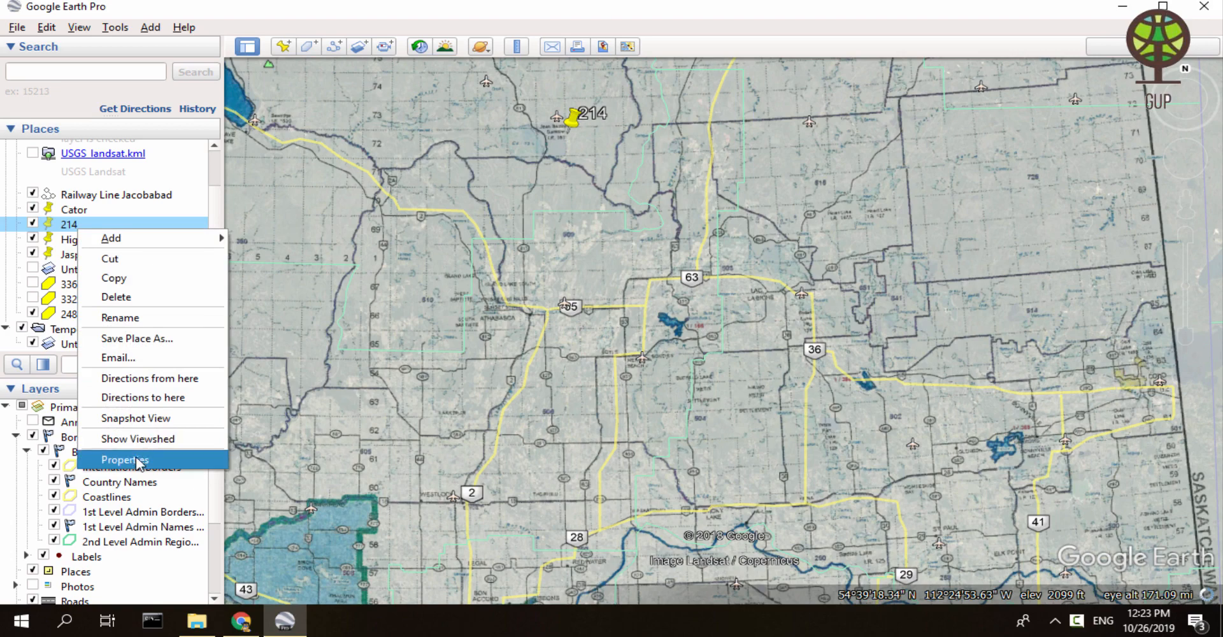
pyautogui.click(137, 458)
pyautogui.moveTo(586, 126); pyautogui.dragTo(653, 288)
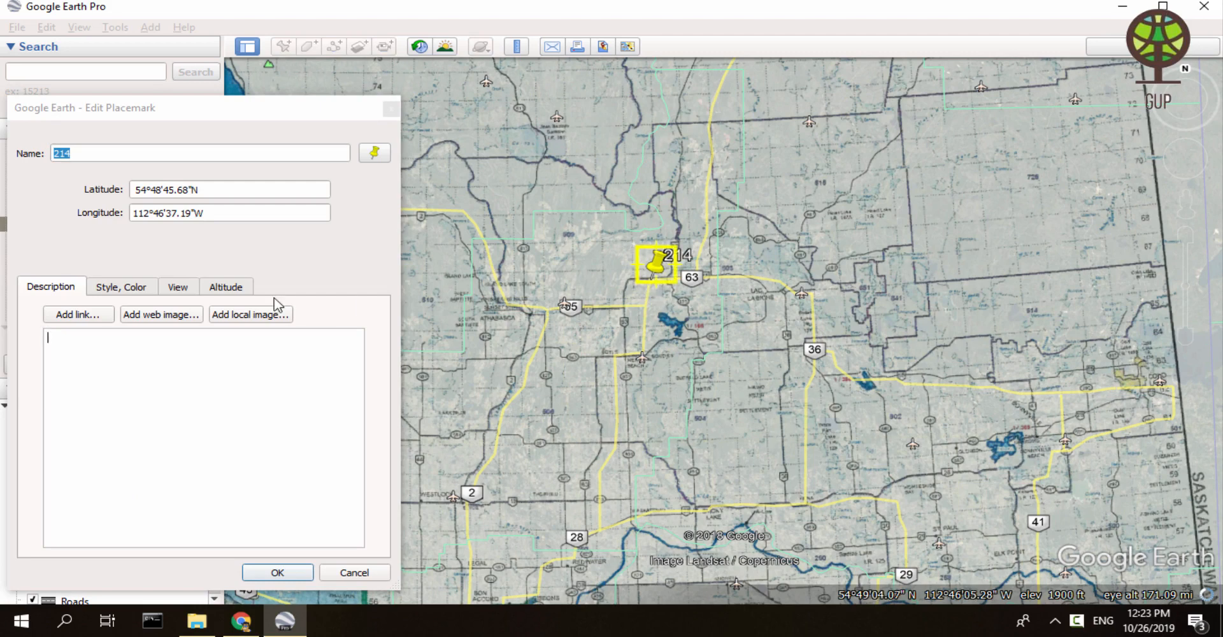
pyautogui.click(227, 287)
pyautogui.click(188, 292)
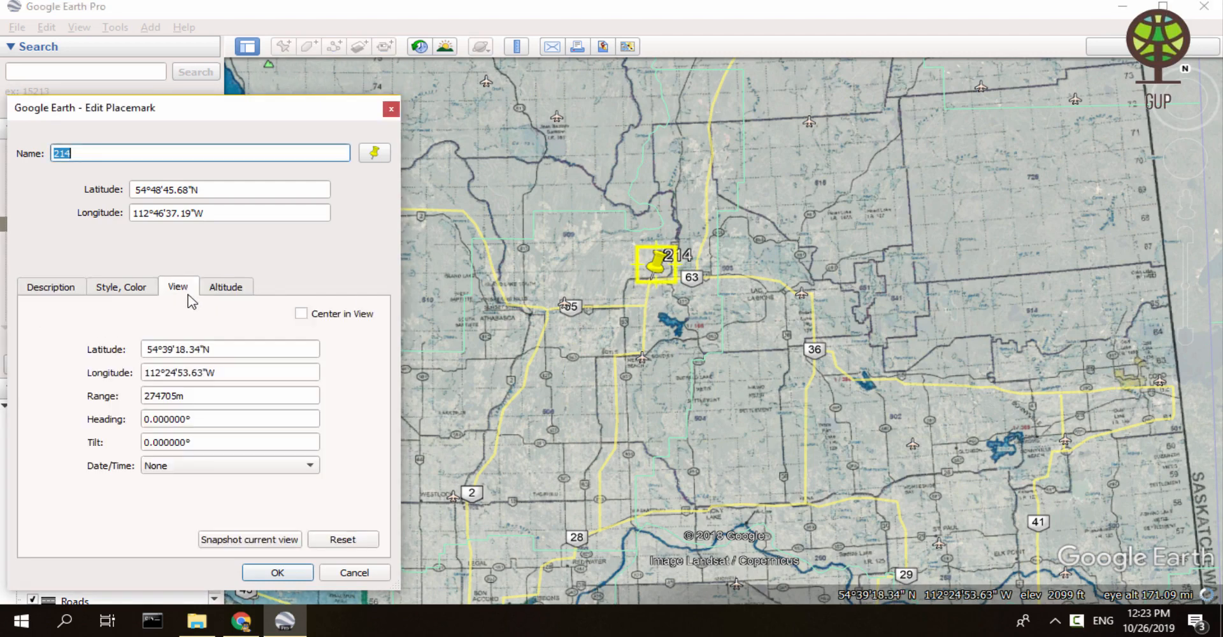
pyautogui.click(357, 573)
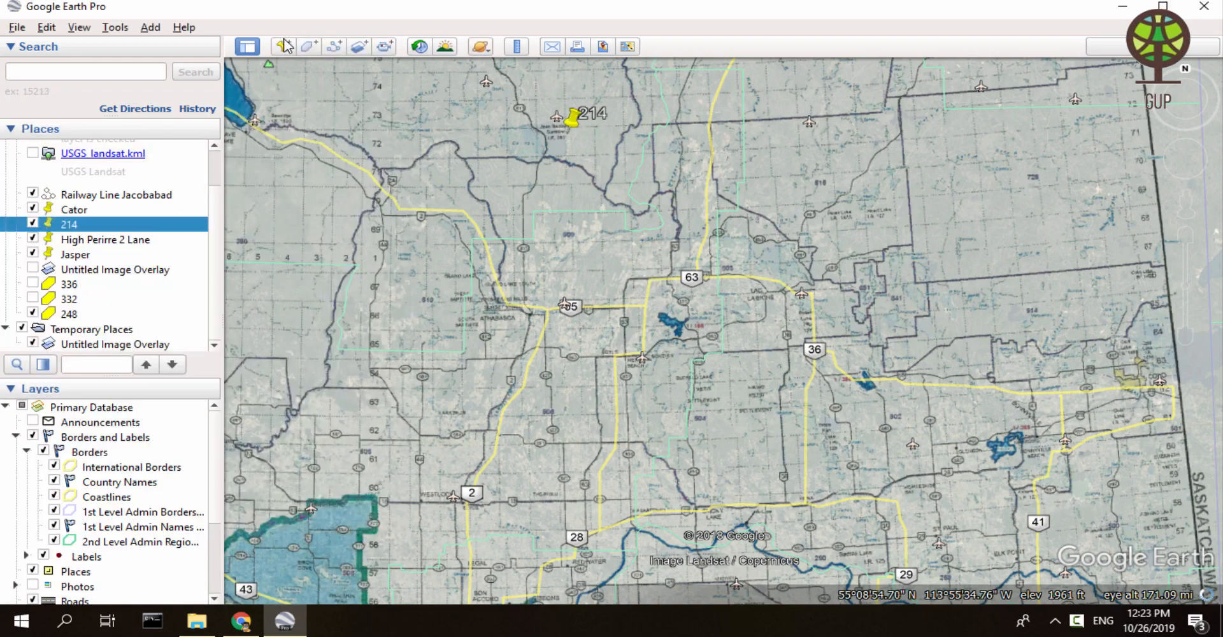
# Set the program's latitude and longitude display to Decimal Degrees and apply the option
pyautogui.click(115, 26)
pyautogui.click(115, 27)
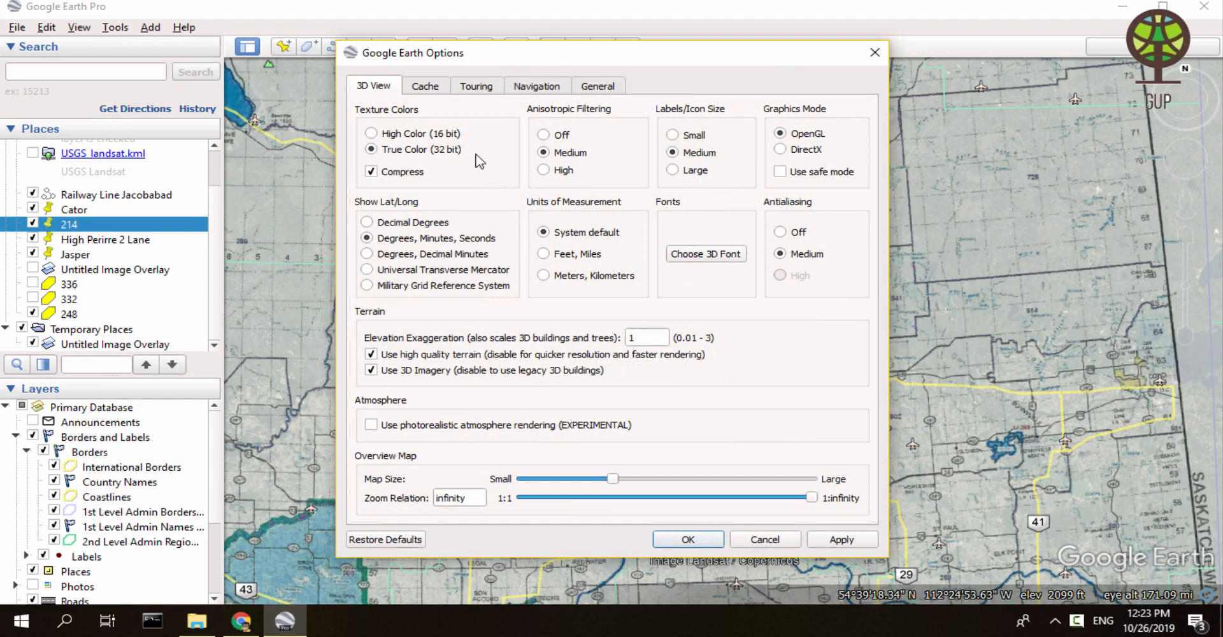
pyautogui.click(539, 89)
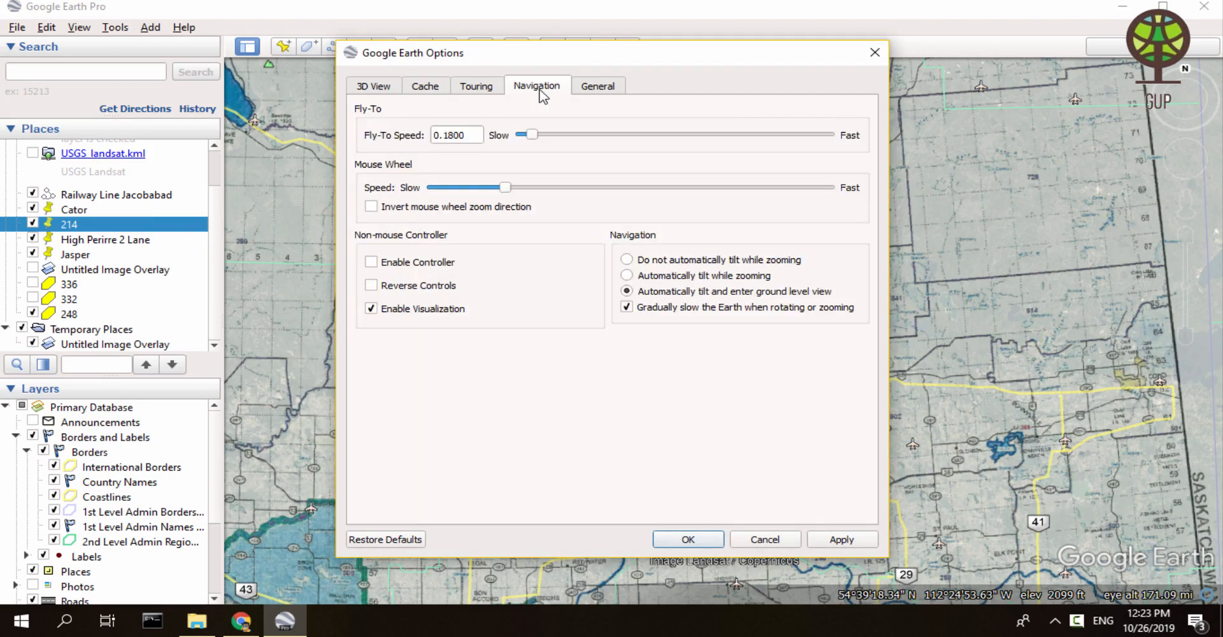
pyautogui.click(586, 90)
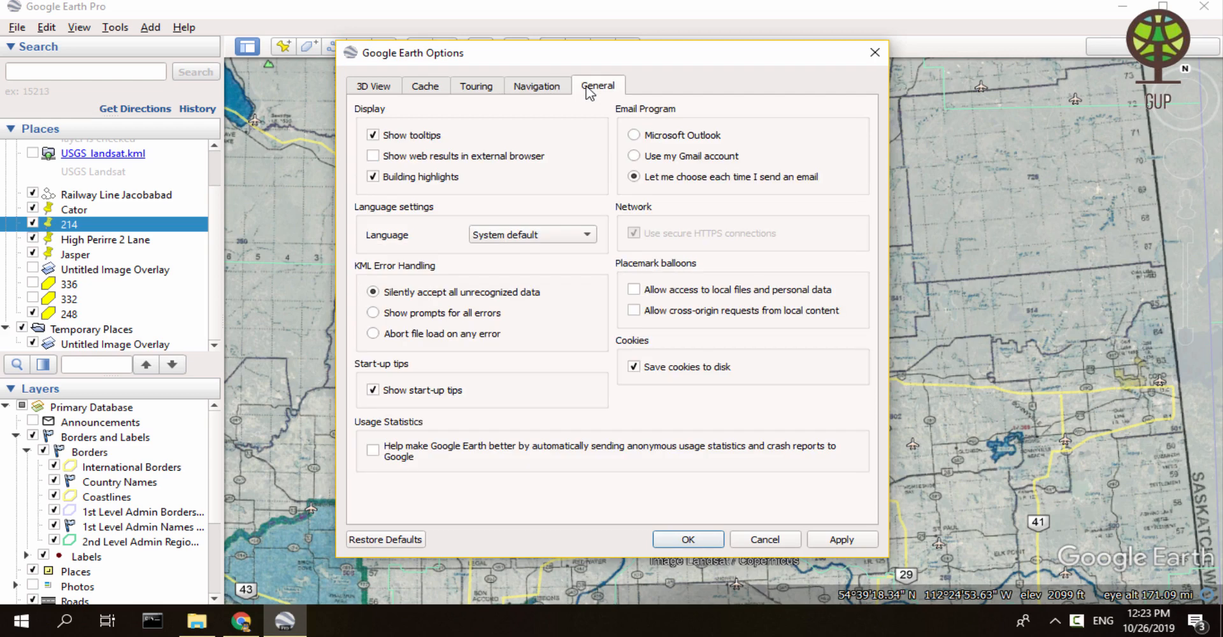
pyautogui.click(484, 89)
pyautogui.click(444, 94)
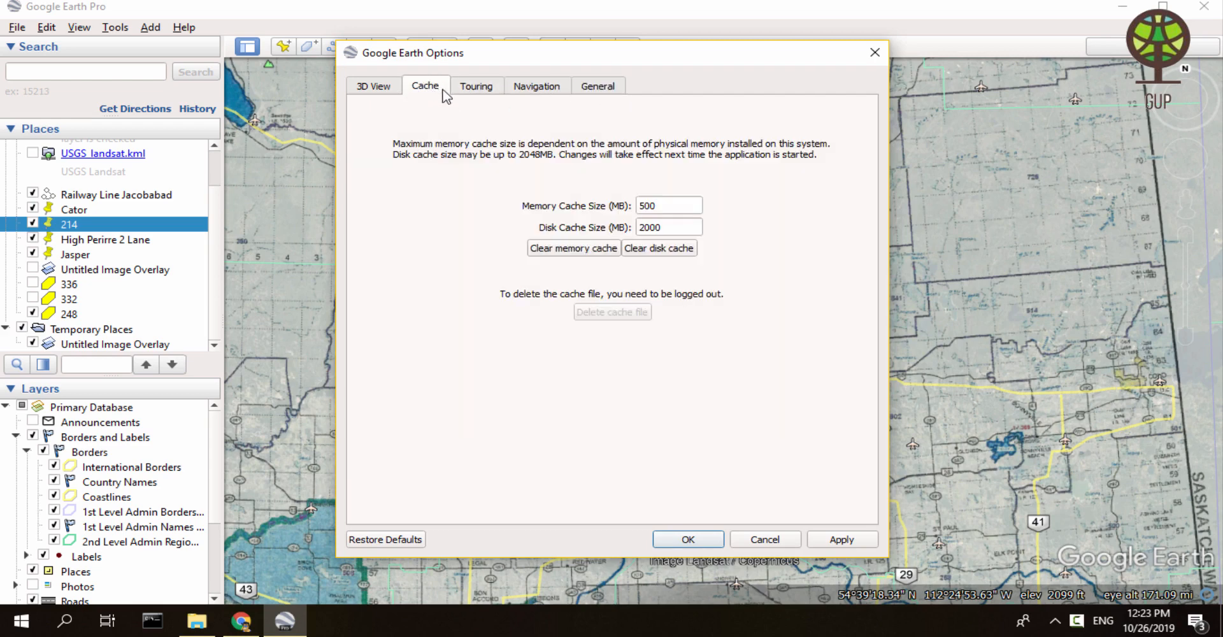
pyautogui.click(367, 92)
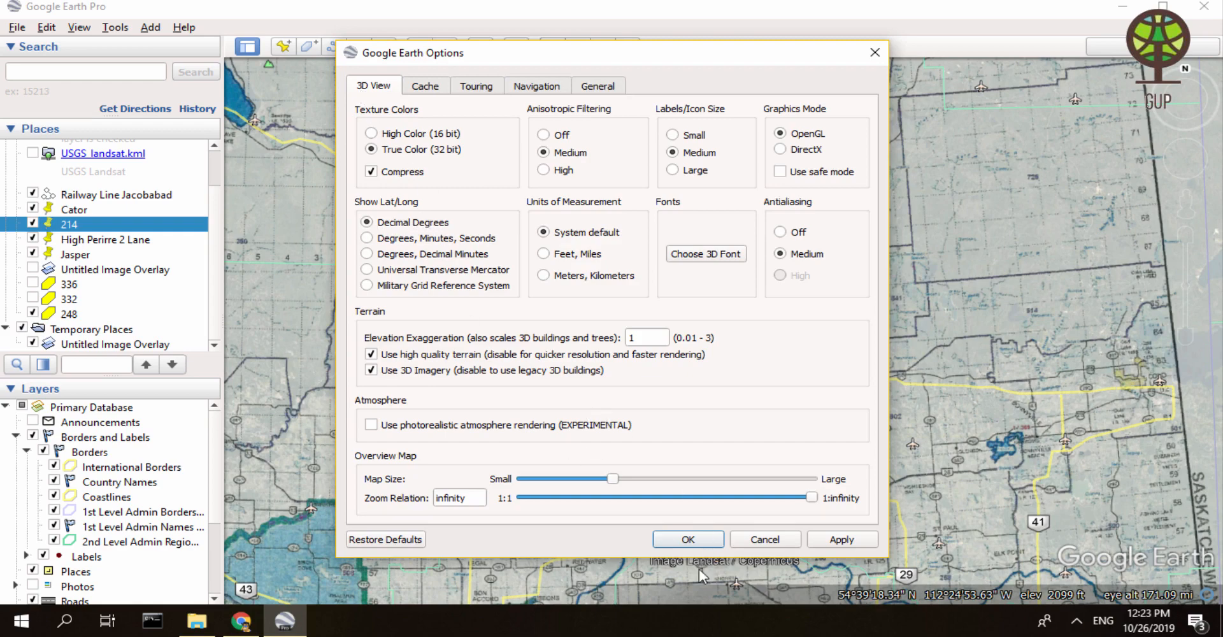
pyautogui.click(688, 540)
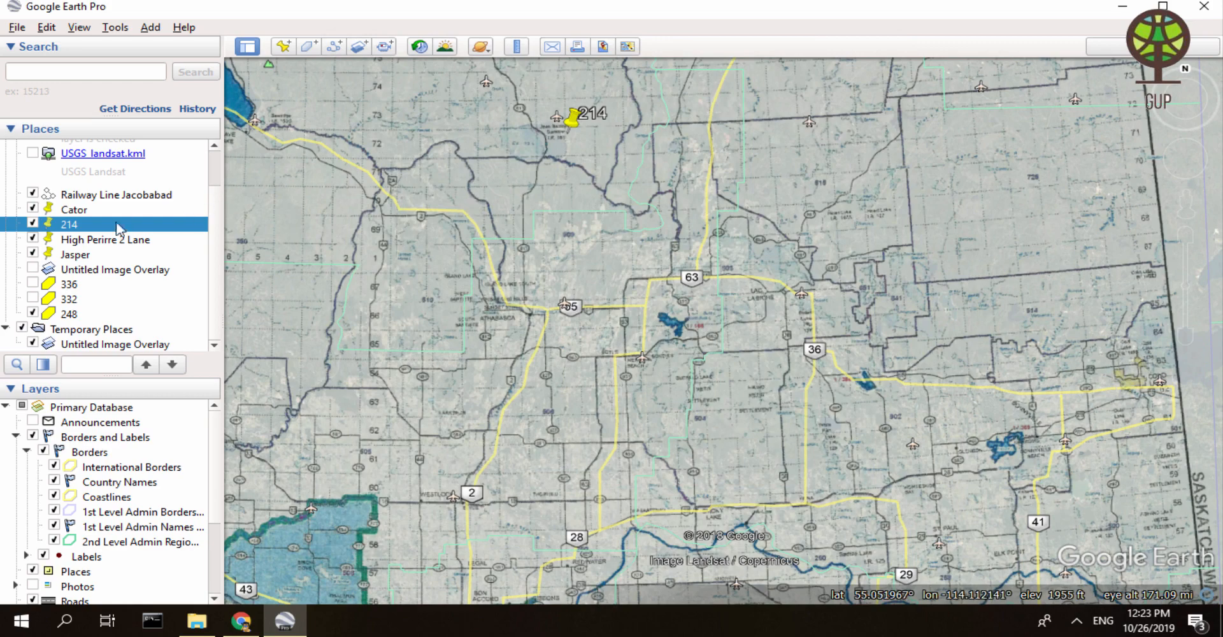
# Open placemark 214 for editing and move it to the road junction beside the Highway 63 marker, about 54.812688°, -112.776997°
pyautogui.rightClick(70, 227)
pyautogui.click(108, 457)
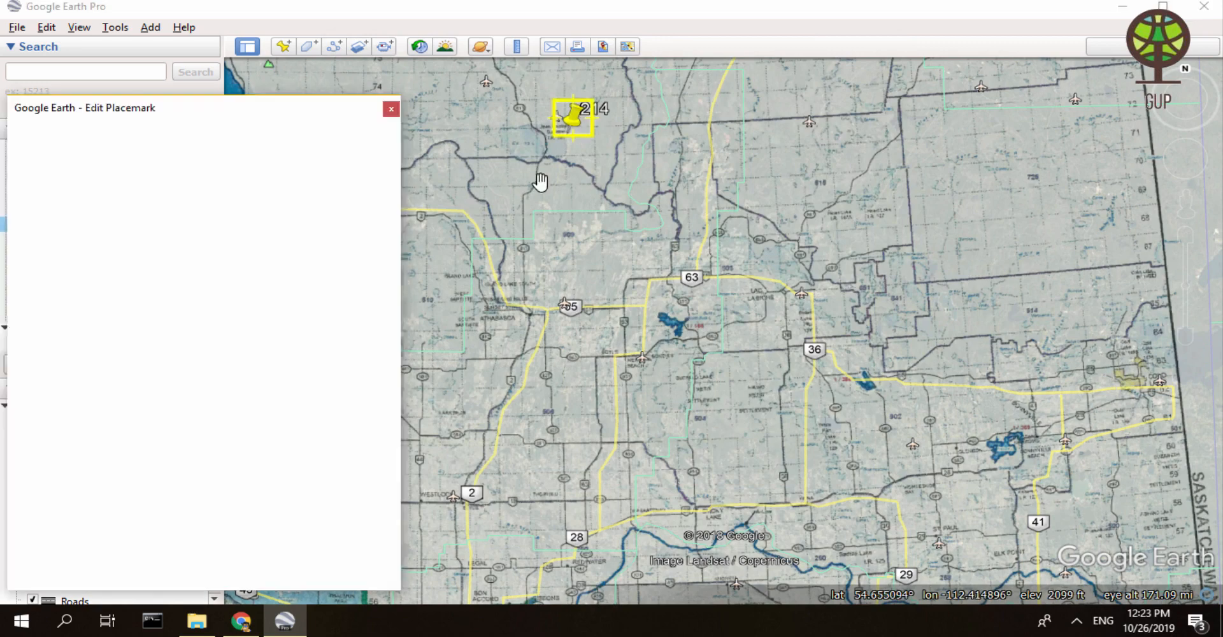
pyautogui.moveTo(577, 133); pyautogui.dragTo(652, 282)
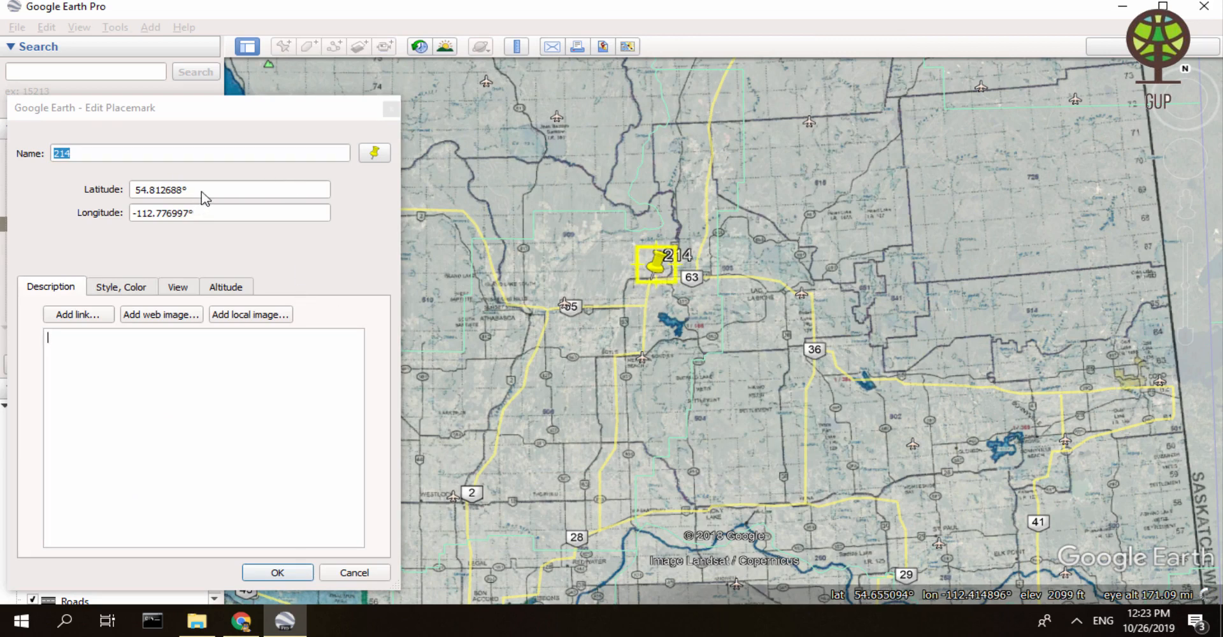
# Rename placemark 214 with its own latitude and longitude, 54.812688°-112.776997°, and save it
pyautogui.moveTo(204, 194); pyautogui.dragTo(78, 198)
pyautogui.hotkey('ctrl', 'c')
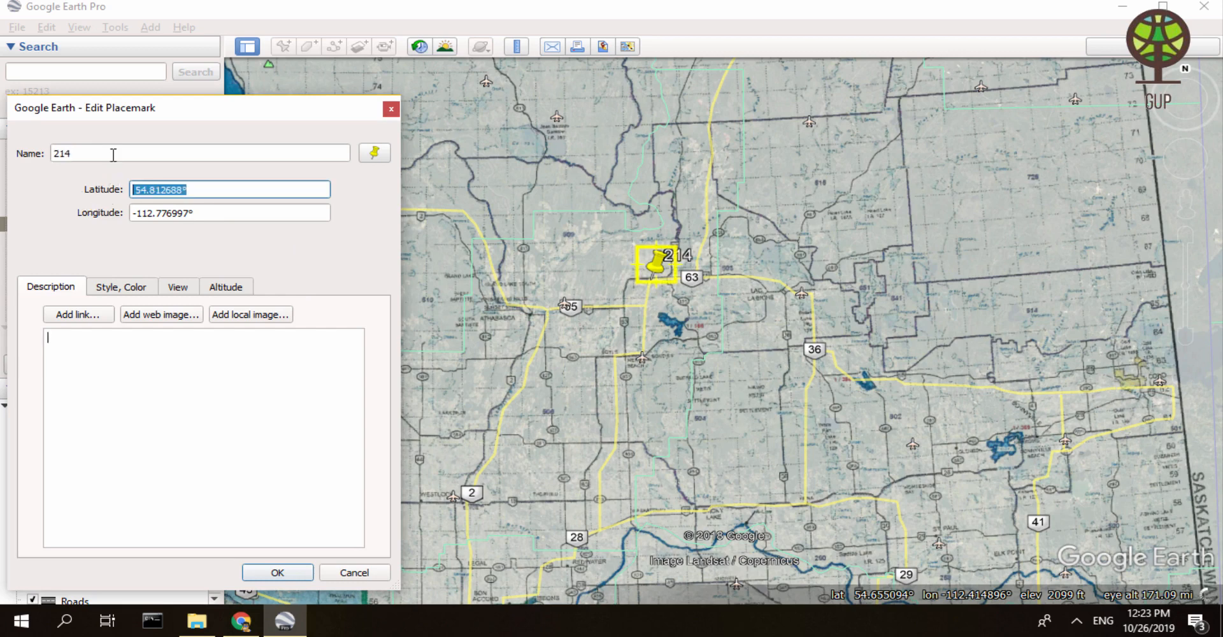
pyautogui.moveTo(112, 153); pyautogui.dragTo(7, 153)
pyautogui.hotkey('ctrl', 'v')
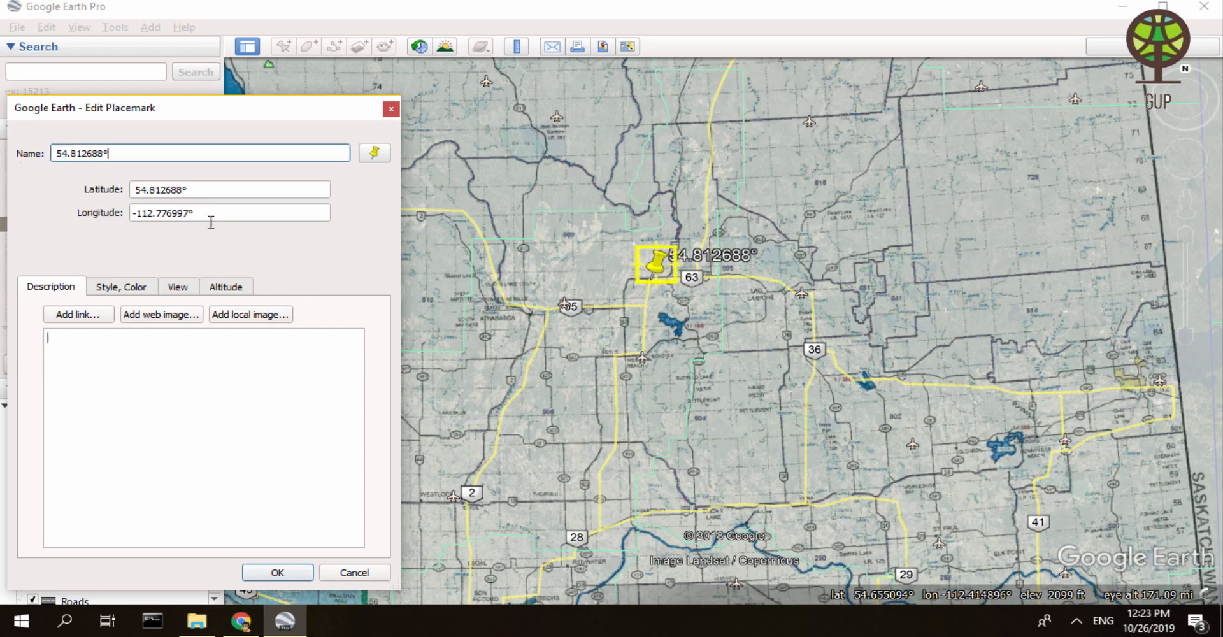
pyautogui.moveTo(207, 215); pyautogui.dragTo(82, 213)
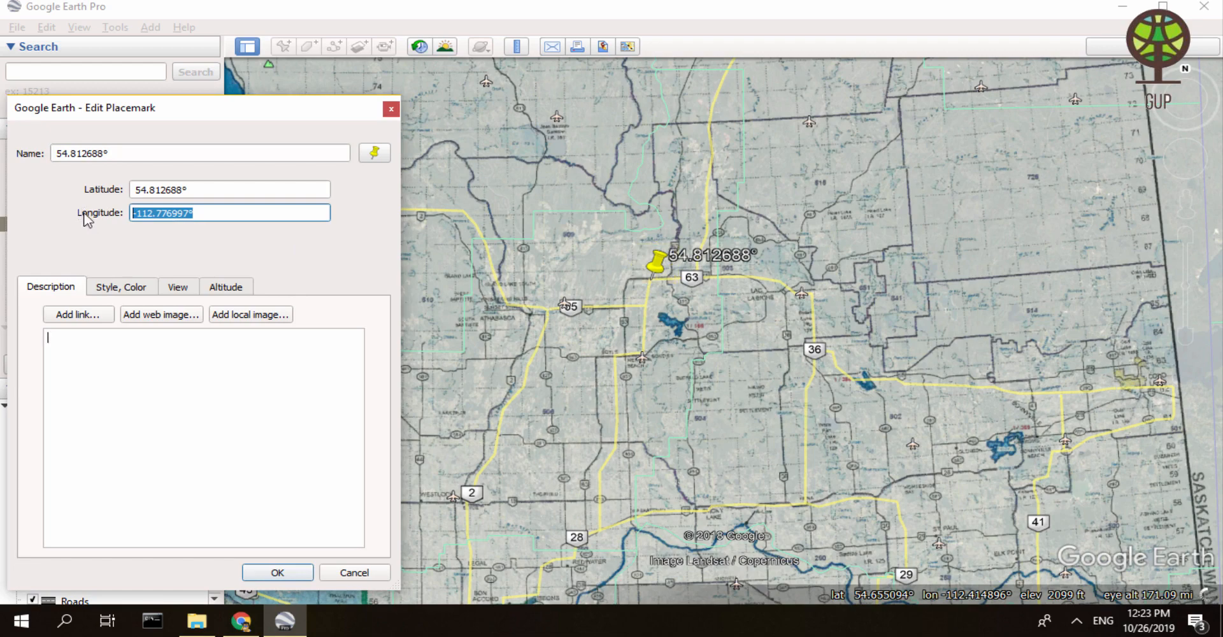
pyautogui.hotkey('ctrl', 'c')
pyautogui.click(130, 151)
pyautogui.hotkey('ctrl', 'v')
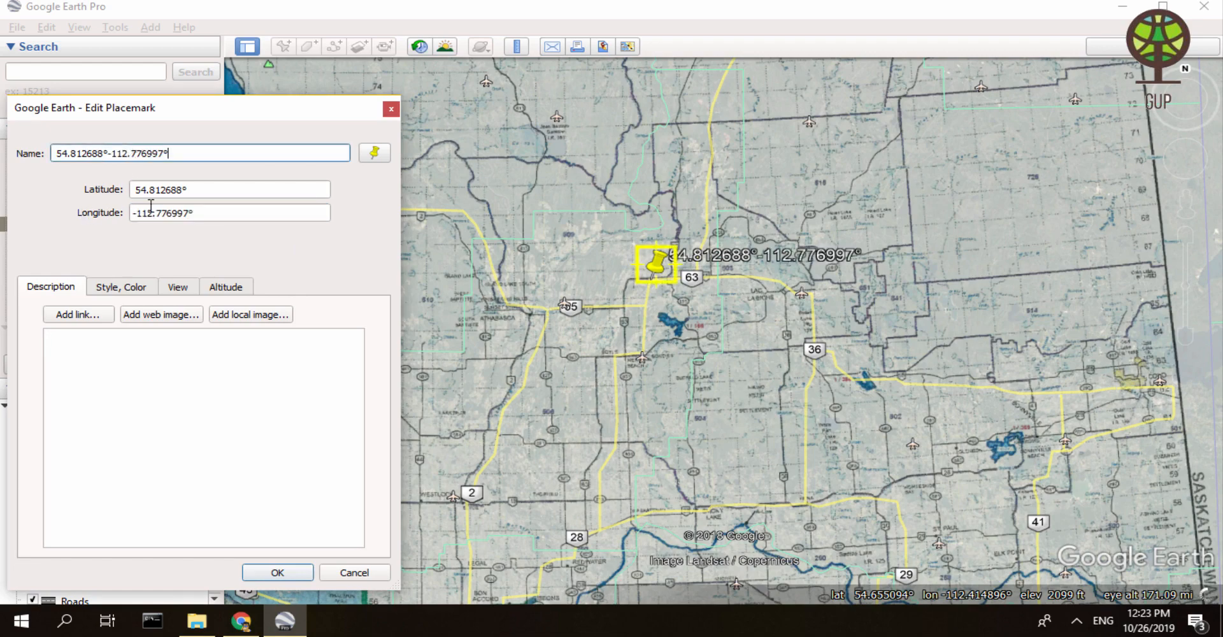
pyautogui.click(275, 574)
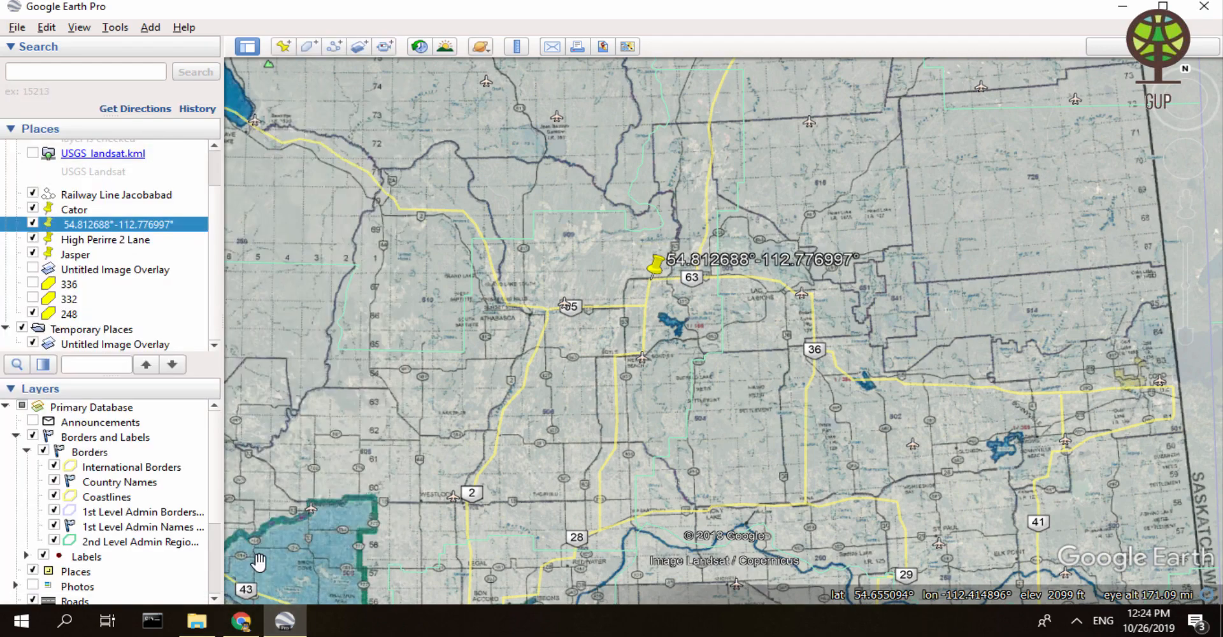
# Rename the High Perirre 2 Lane placemark with its own latitude and longitude, 55.432844°-116.719447°, and save it
pyautogui.scroll(-3, 694, 347)
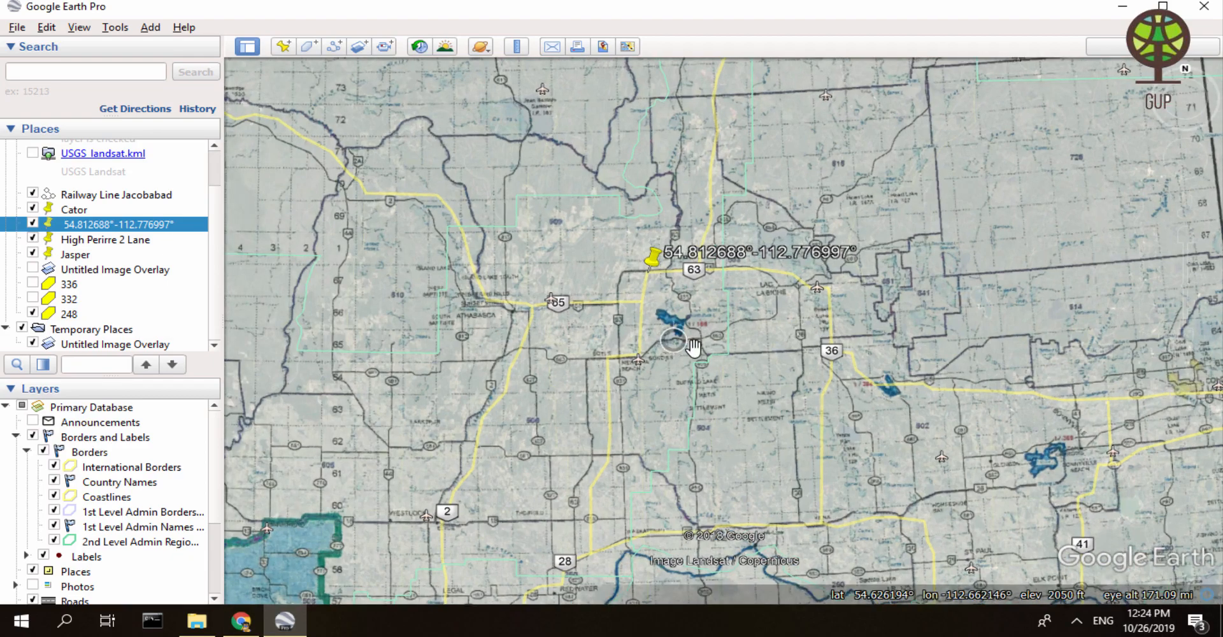
pyautogui.scroll(-1, 693, 347)
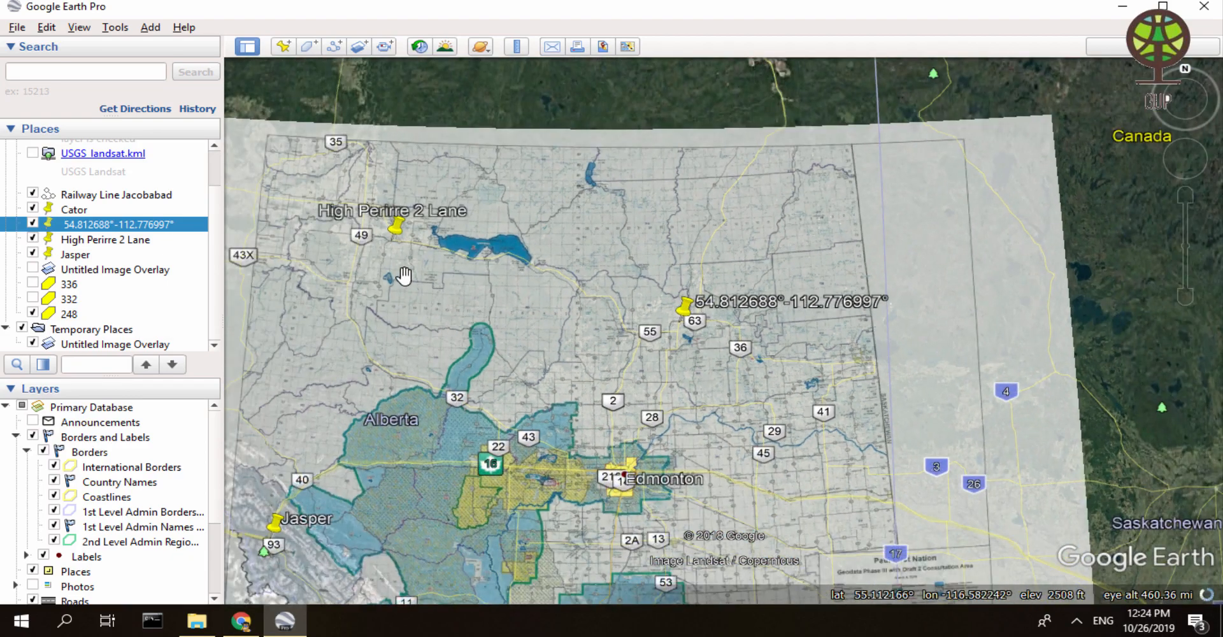
pyautogui.moveTo(436, 276); pyautogui.dragTo(497, 281)
pyautogui.scroll(2, 438, 233)
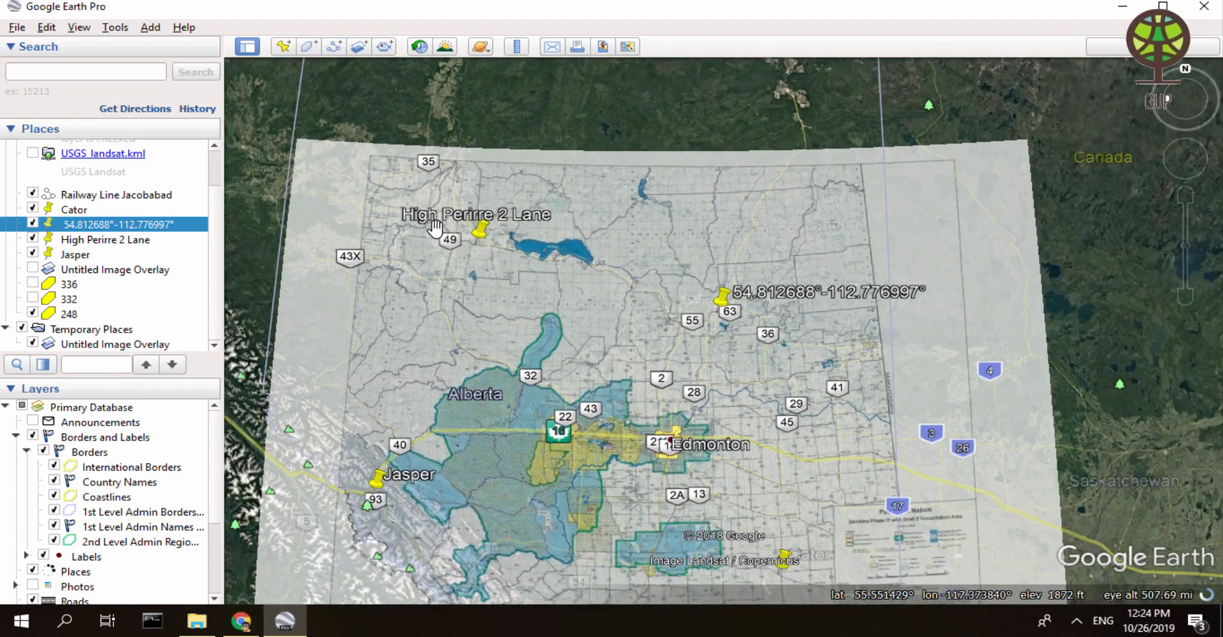
pyautogui.scroll(2, 437, 228)
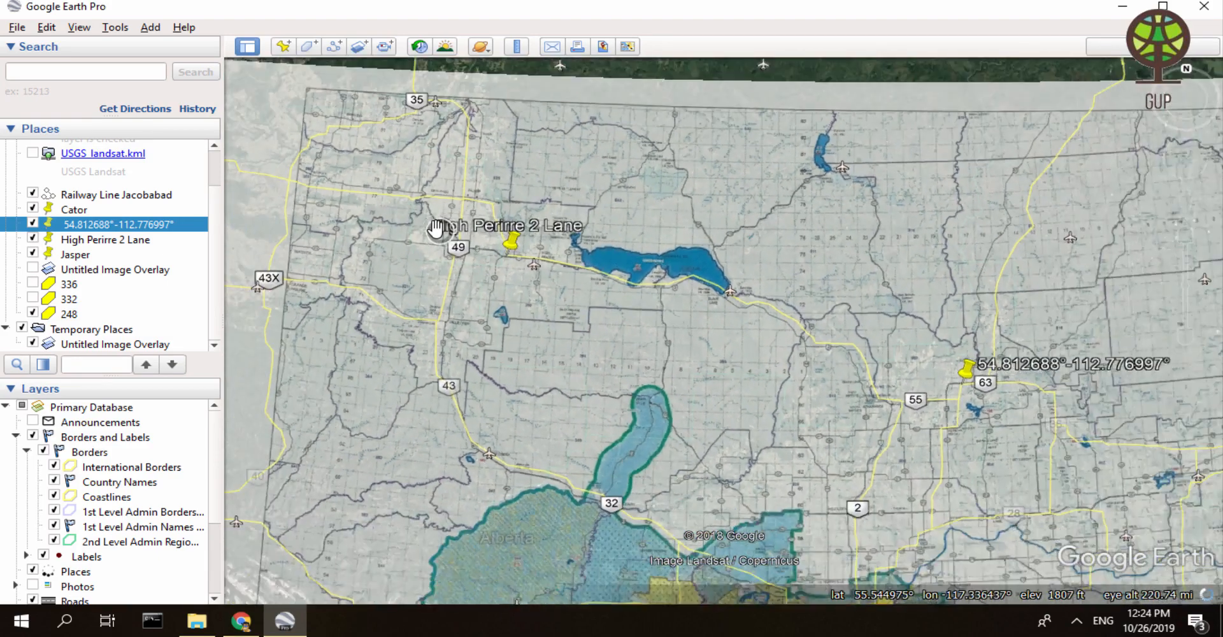
pyautogui.scroll(3, 437, 227)
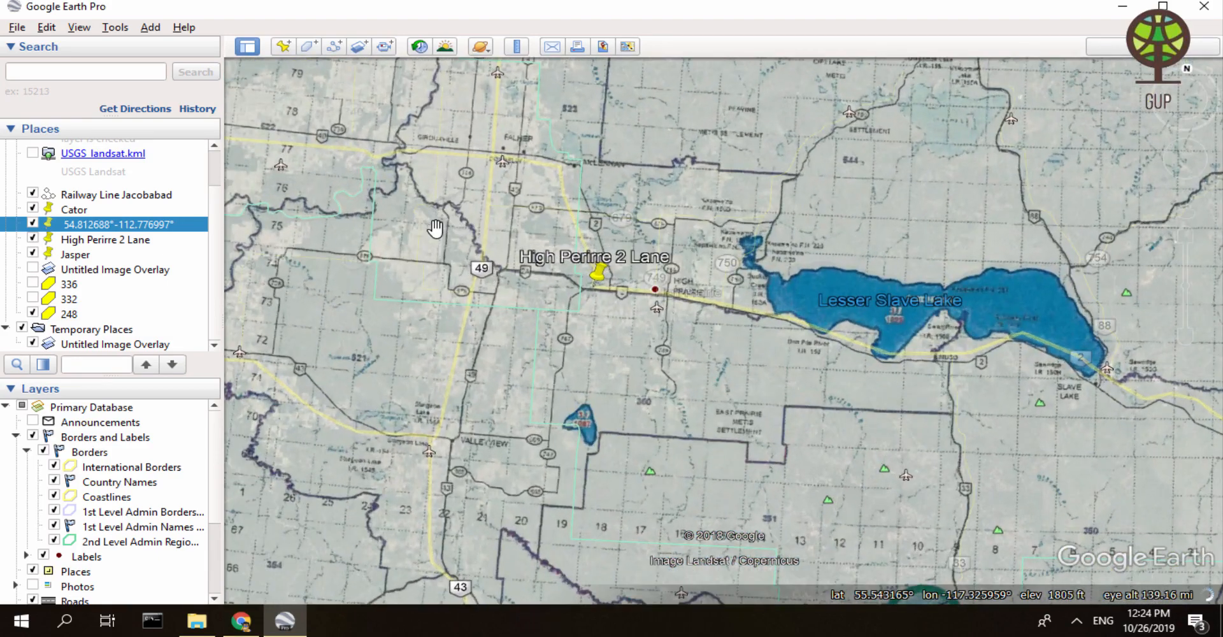
pyautogui.scroll(-3, 437, 228)
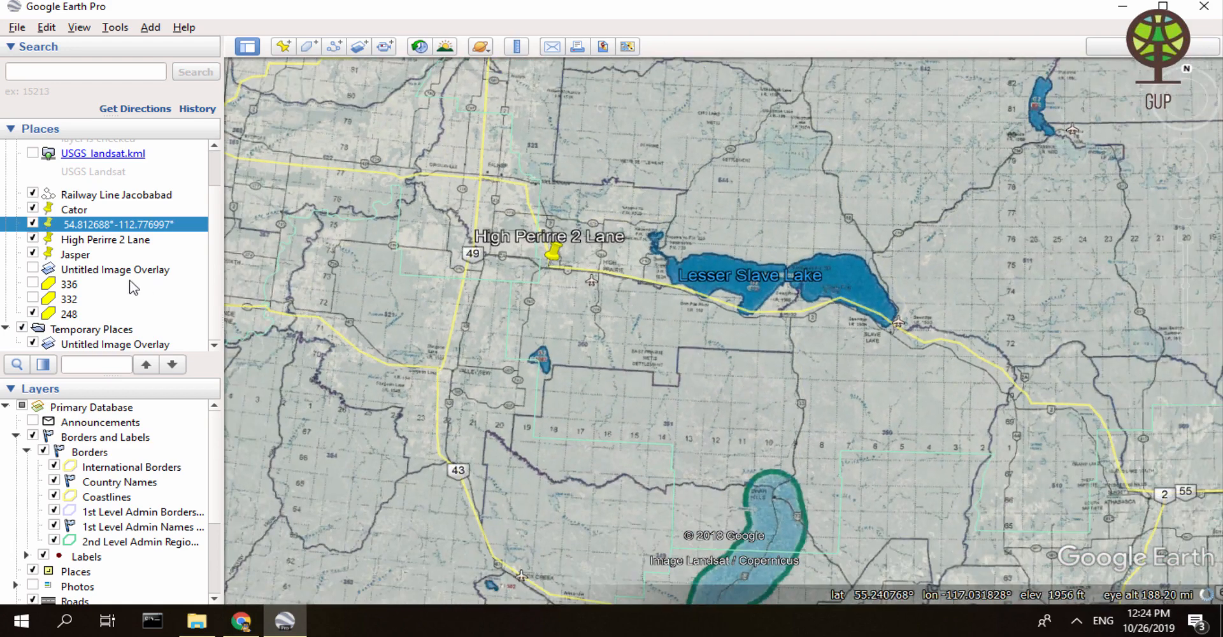
pyautogui.rightClick(100, 240)
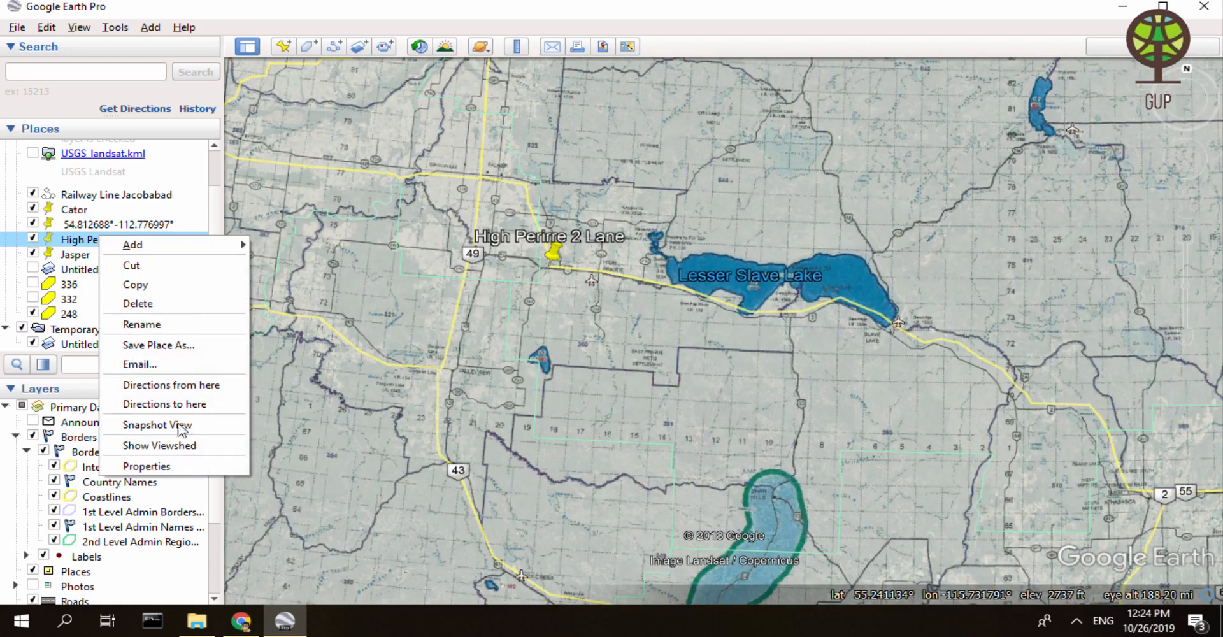
pyautogui.click(140, 468)
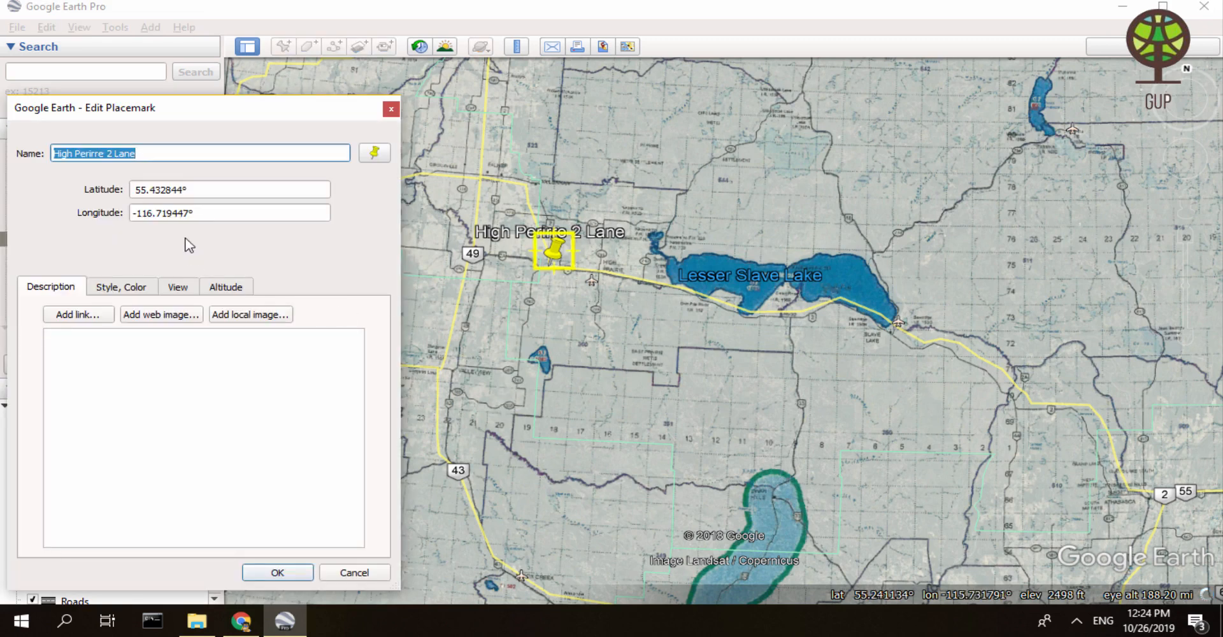
pyautogui.moveTo(197, 191); pyautogui.dragTo(106, 195)
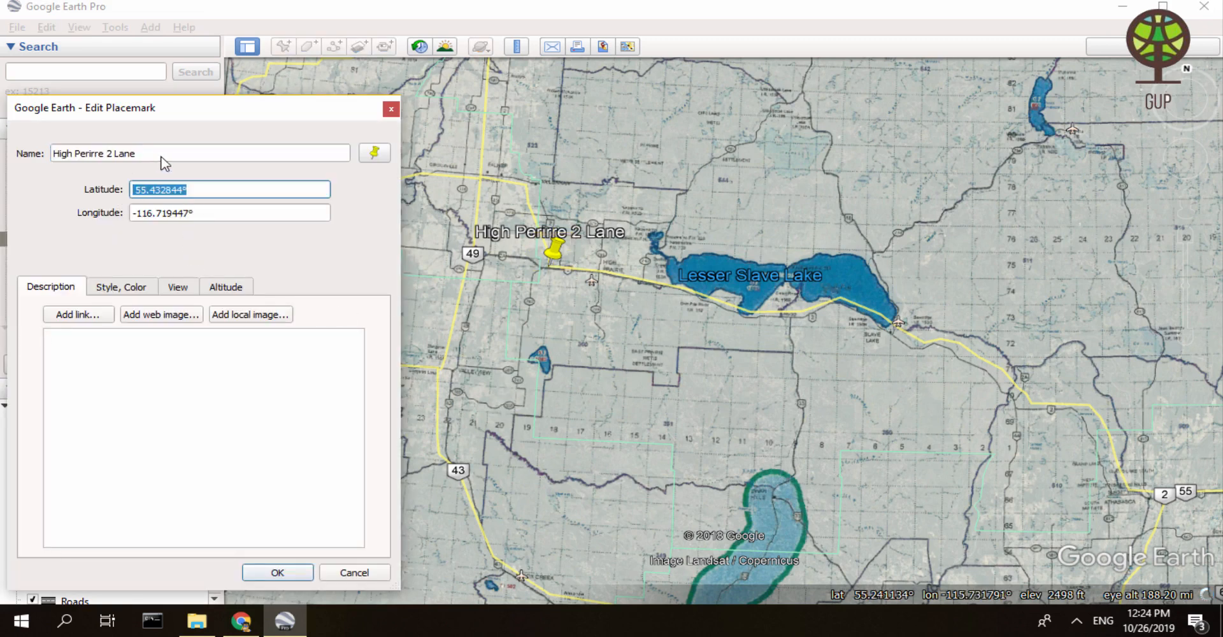
pyautogui.moveTo(143, 154); pyautogui.dragTo(2, 157)
pyautogui.hotkey('ctrl', 'v')
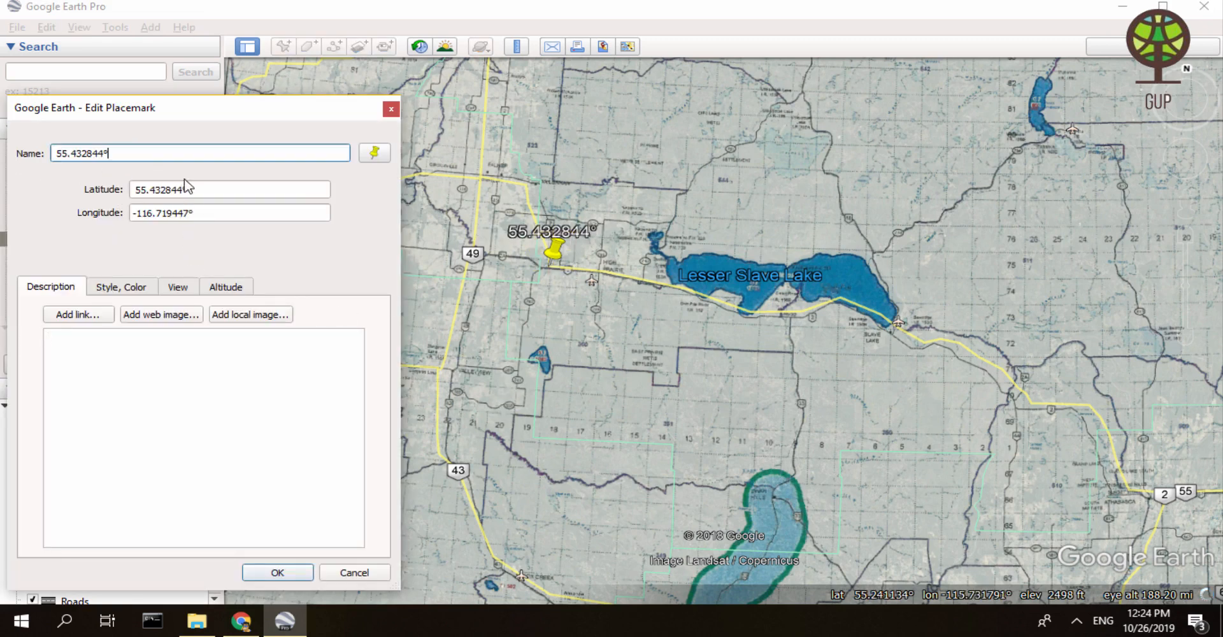
pyautogui.click(198, 214)
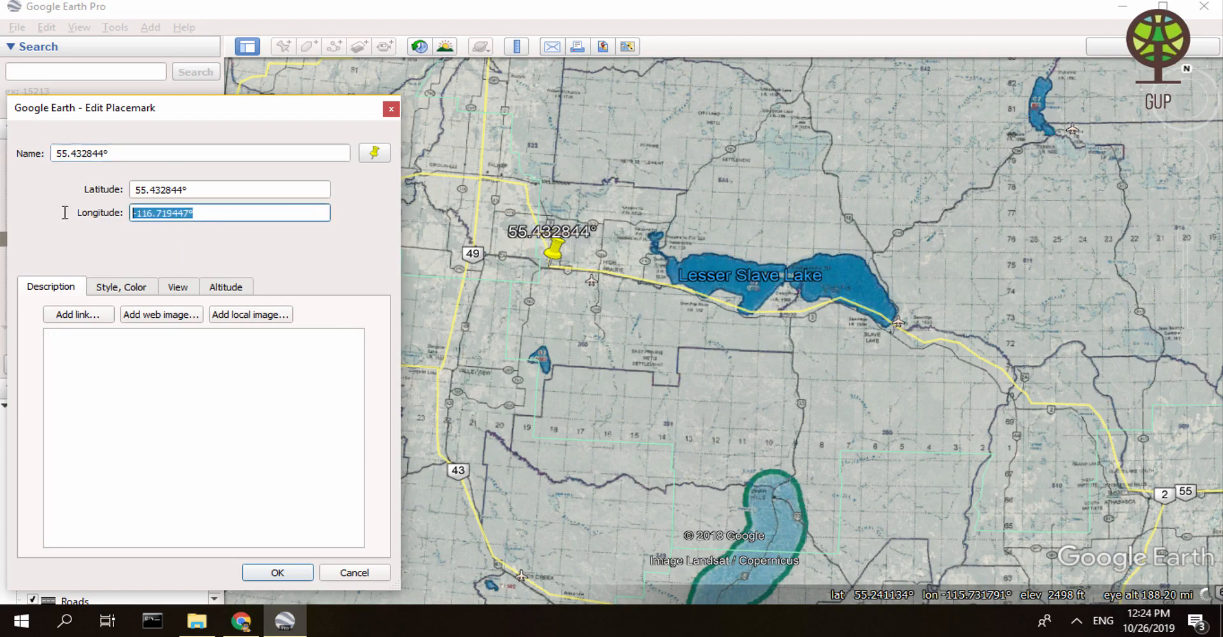
pyautogui.click(120, 159)
pyautogui.hotkey('ctrl', 'v')
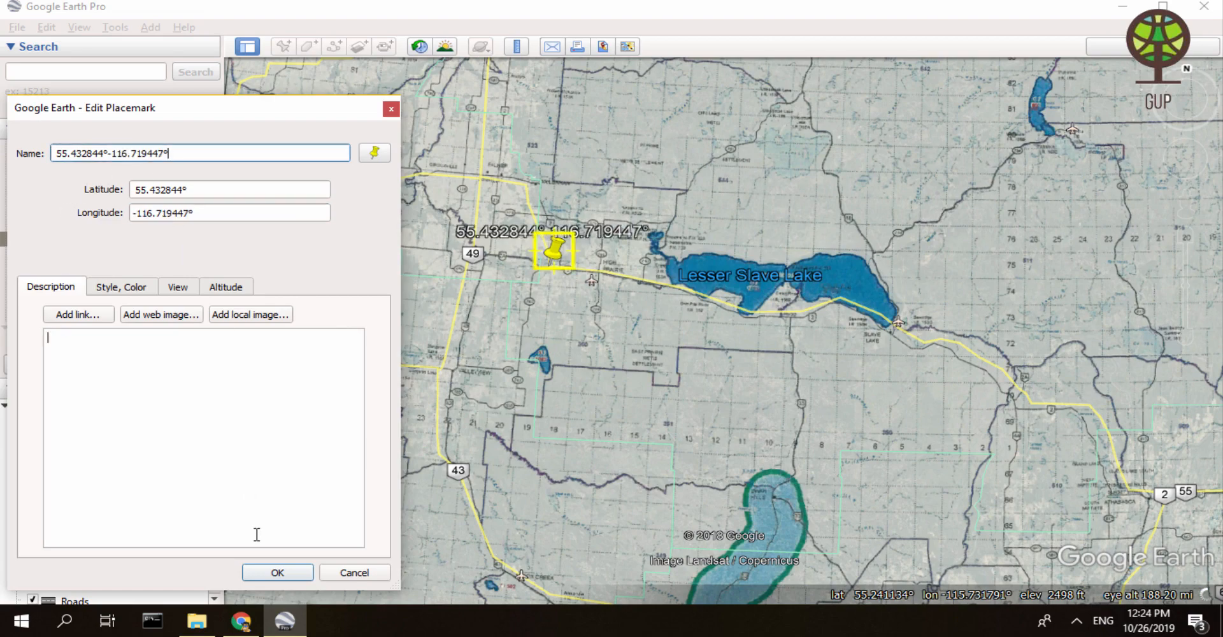
pyautogui.click(274, 572)
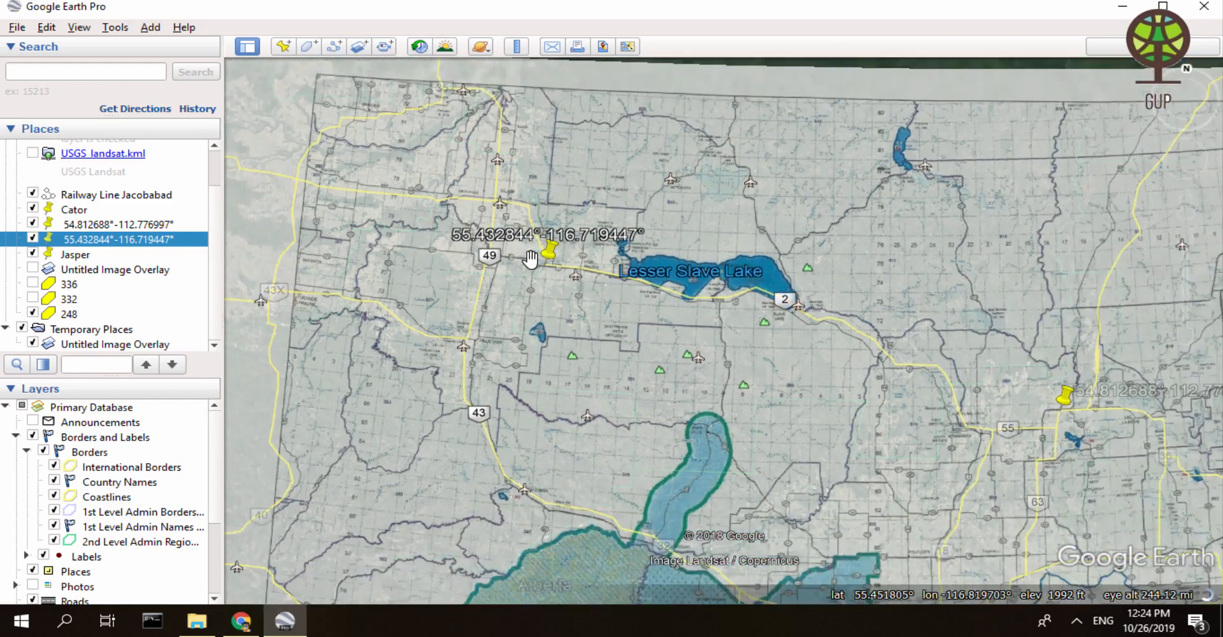
# Examine the Alberta map overlay and its placemarks, closing in on the Jasper placemark beside Highway 16
pyautogui.scroll(-5, 530, 258)
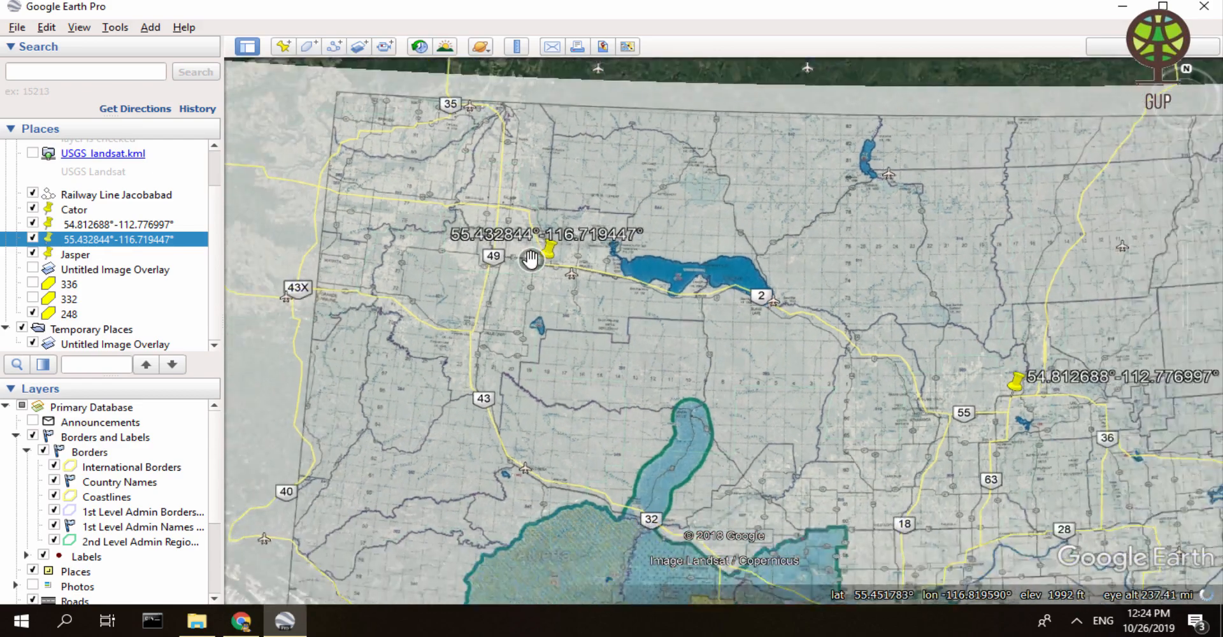
pyautogui.scroll(-3, 530, 258)
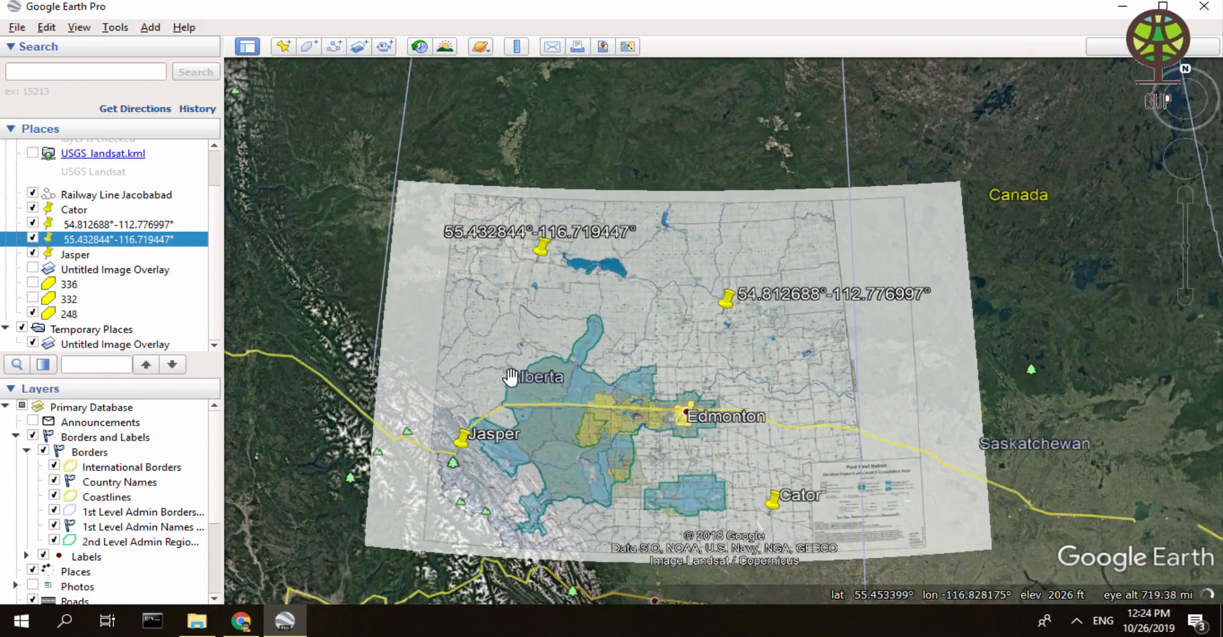
pyautogui.moveTo(508, 377); pyautogui.dragTo(540, 219)
pyautogui.scroll(-4, 482, 263)
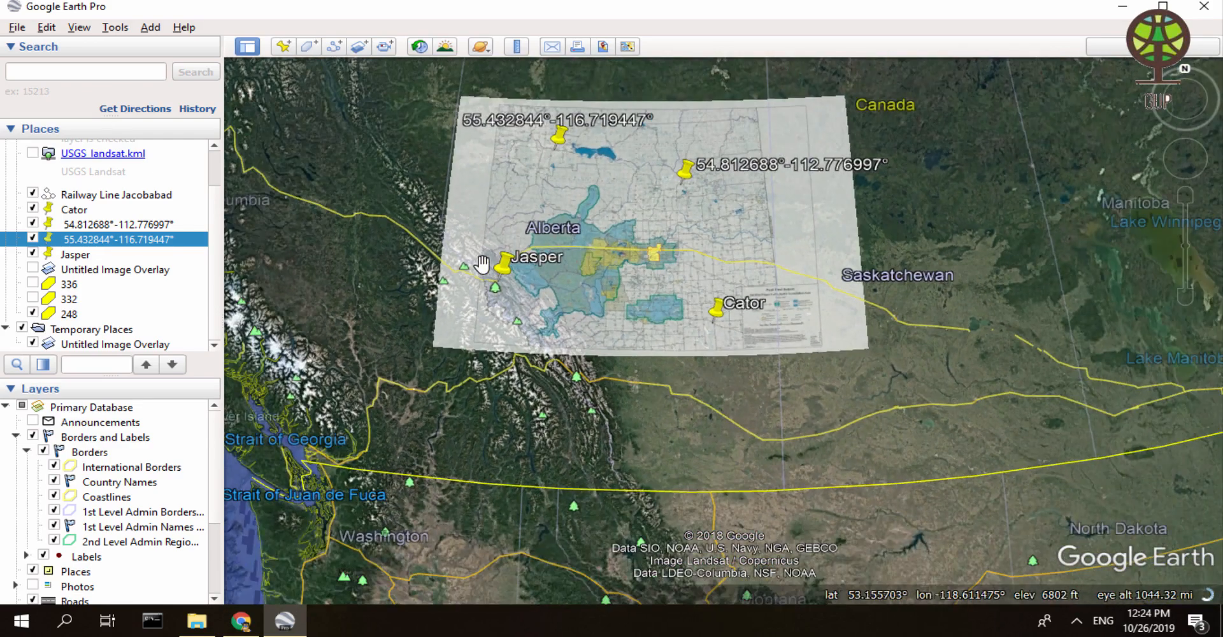
pyautogui.scroll(4, 482, 263)
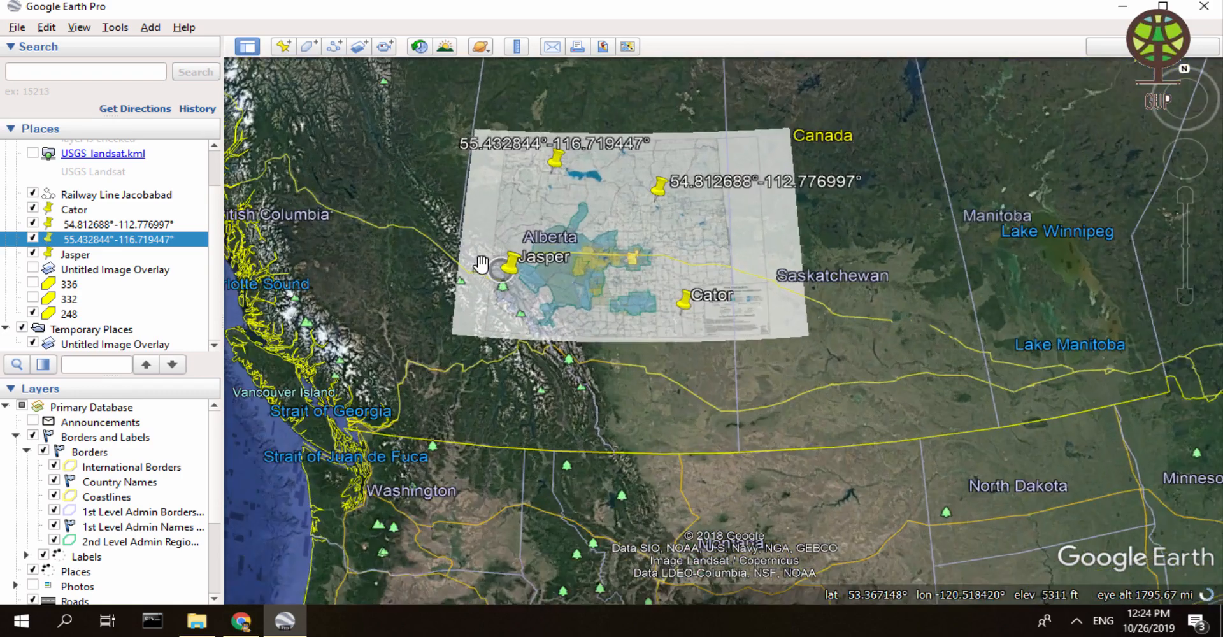
pyautogui.scroll(-1, 482, 263)
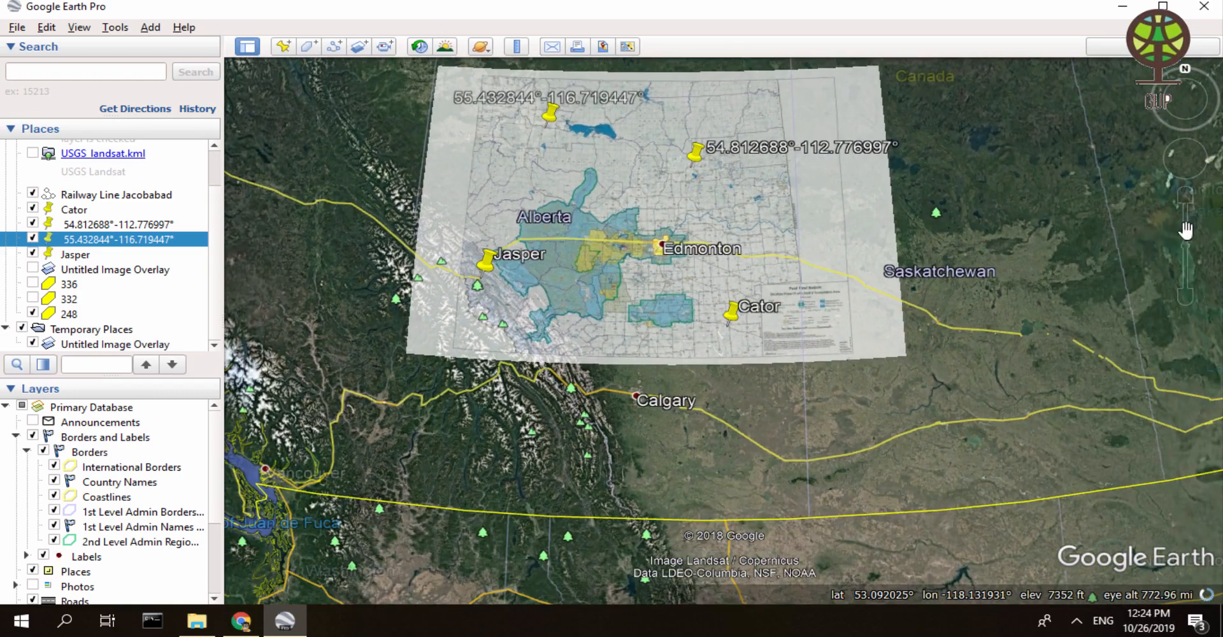
pyautogui.scroll(2, 724, 326)
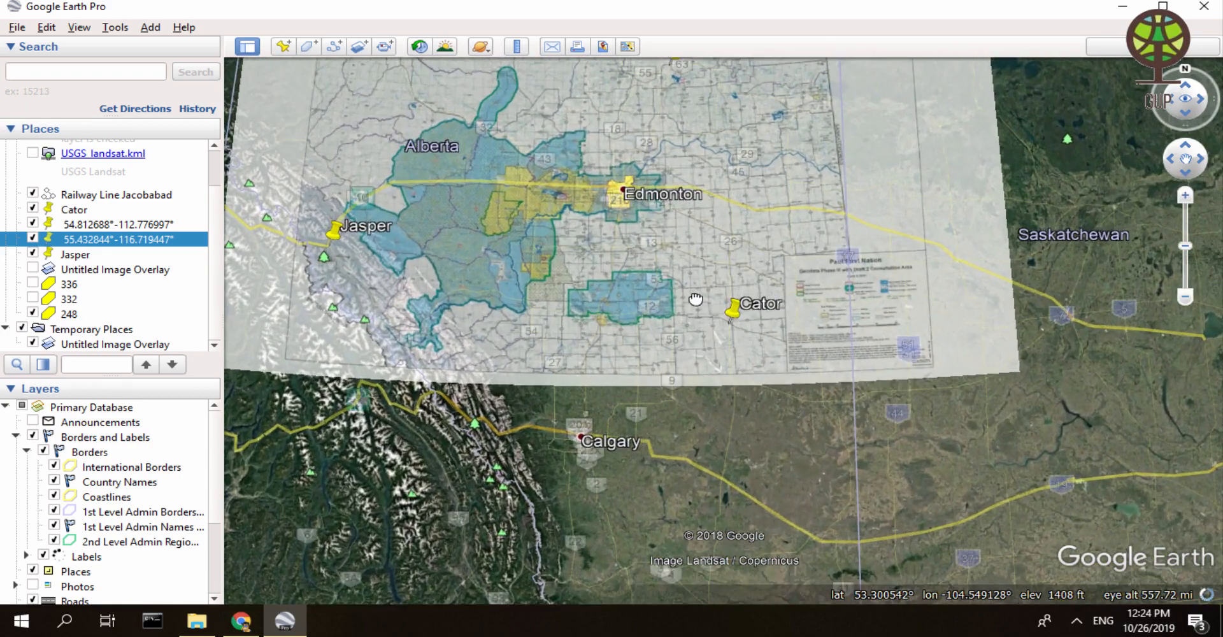
pyautogui.moveTo(694, 300); pyautogui.dragTo(806, 342)
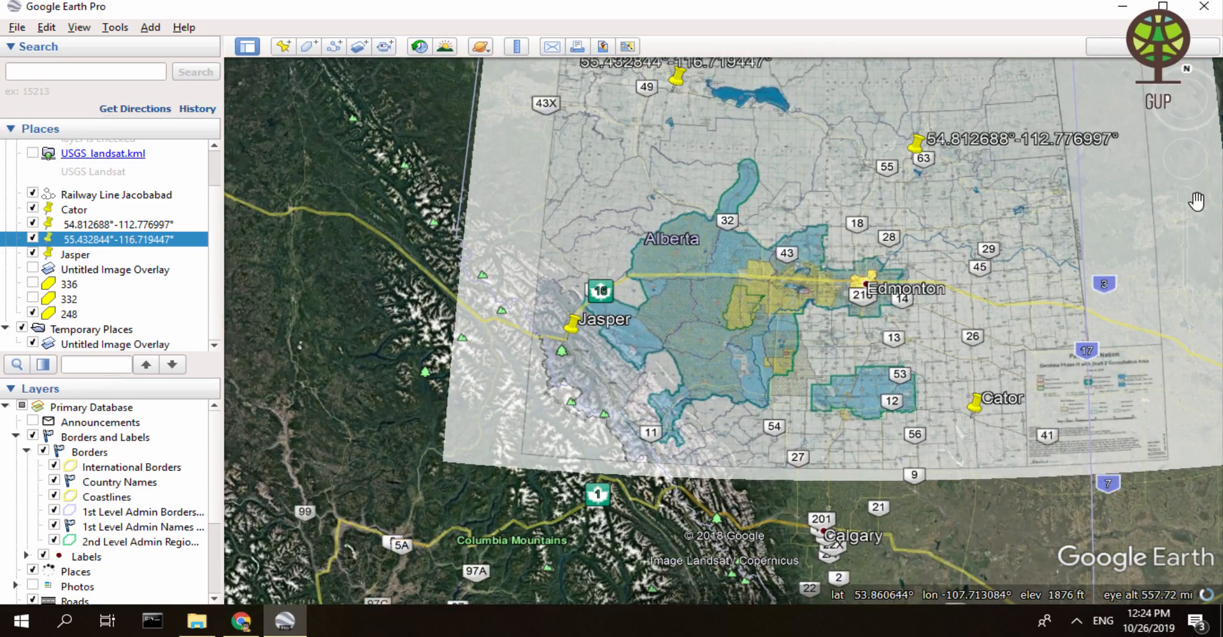
pyautogui.click(1189, 195)
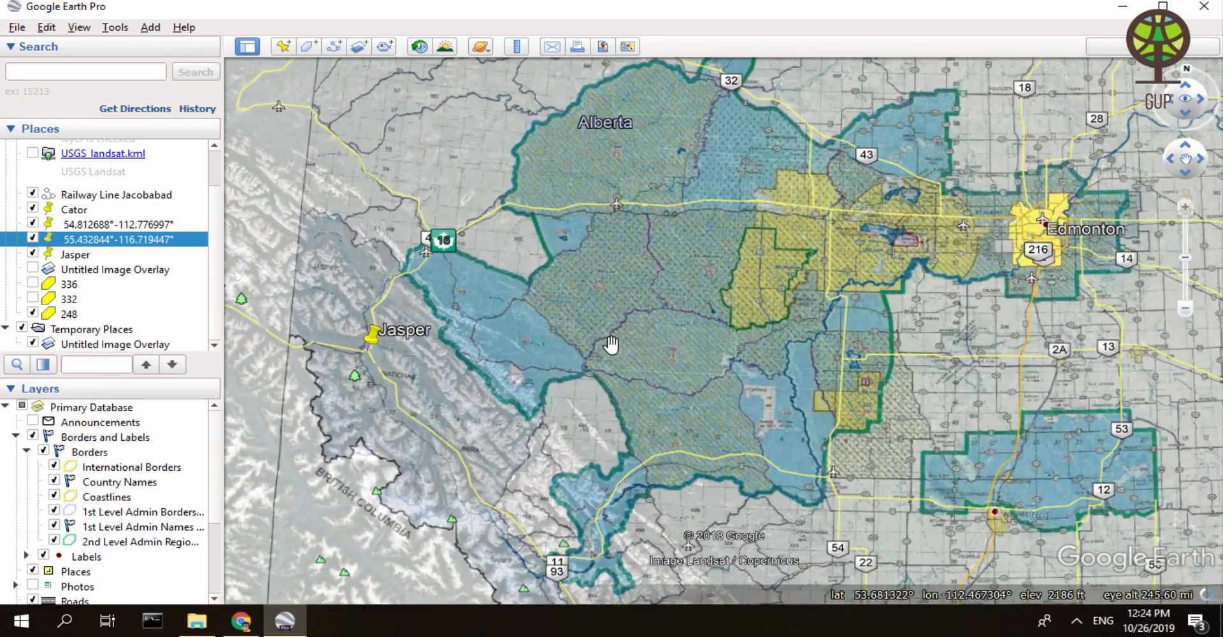
pyautogui.moveTo(776, 345); pyautogui.dragTo(962, 363)
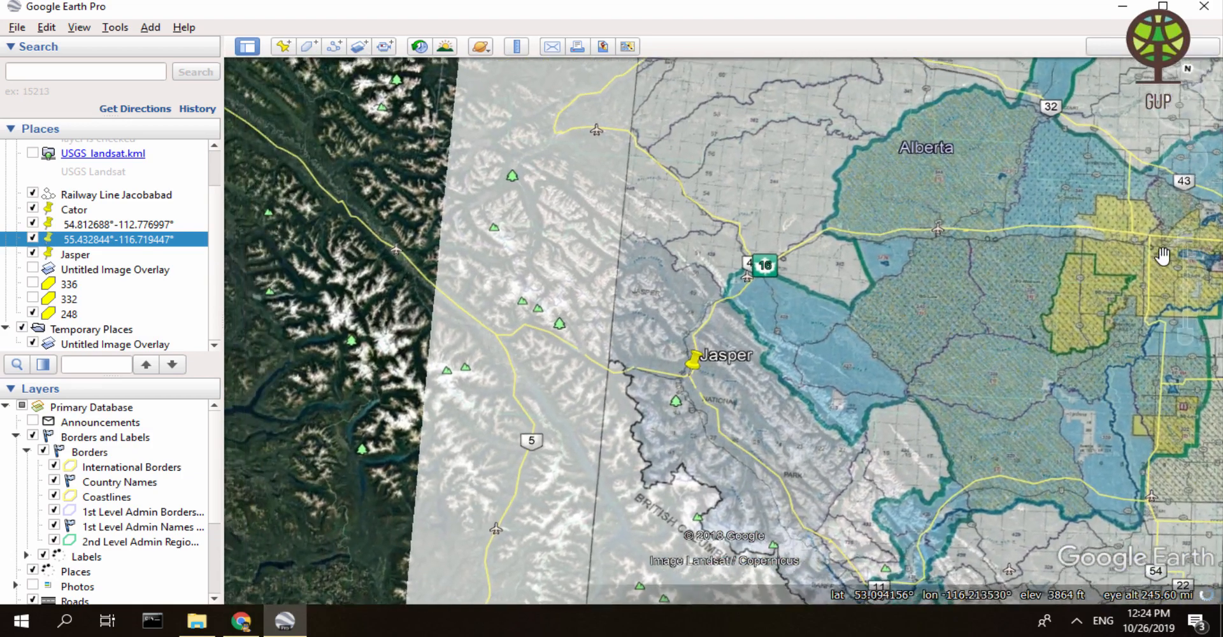
pyautogui.moveTo(1163, 257); pyautogui.dragTo(984, 265)
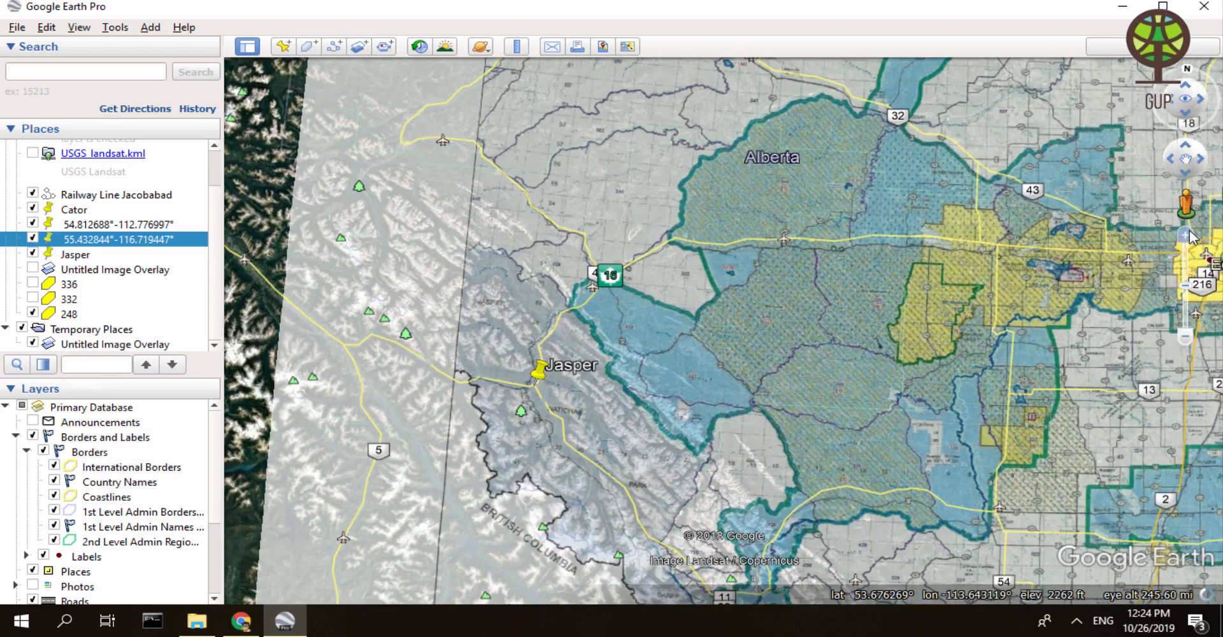
pyautogui.click(1189, 237)
pyautogui.moveTo(737, 350); pyautogui.dragTo(1039, 267)
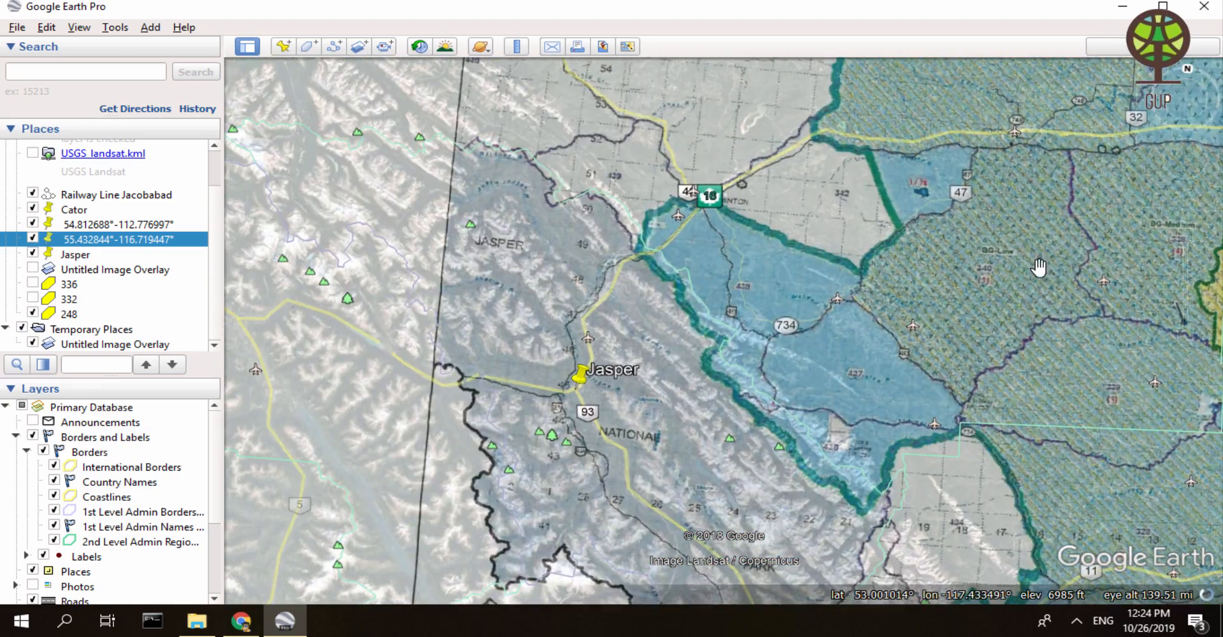
pyautogui.moveTo(1189, 220)
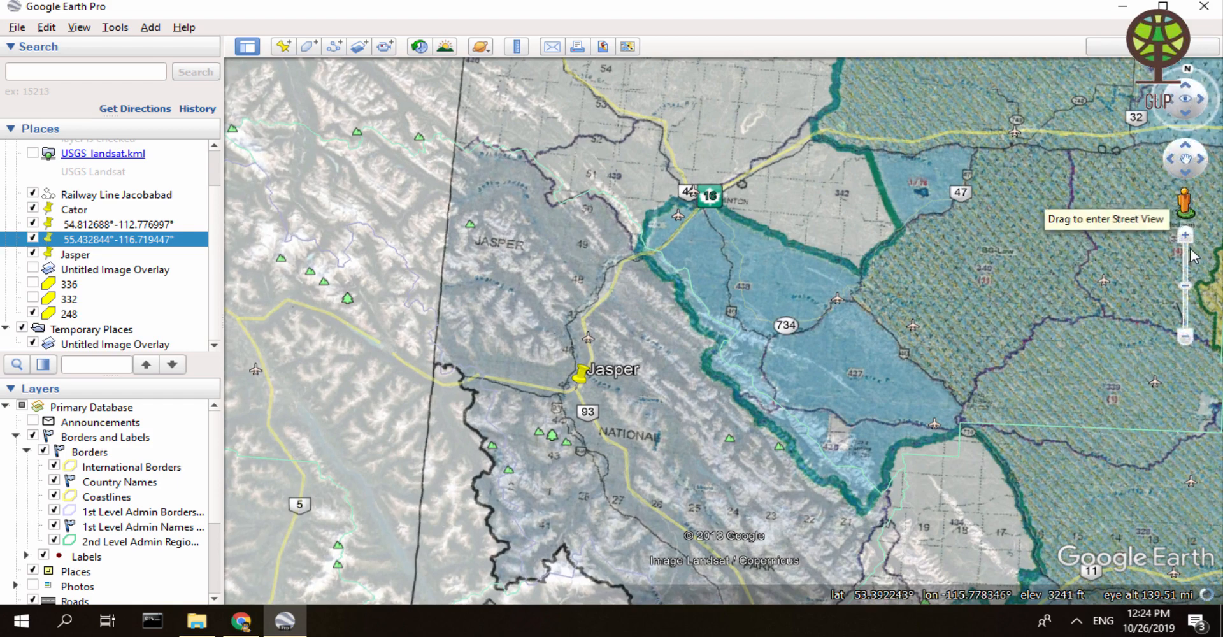
pyautogui.scroll(2, 792, 367)
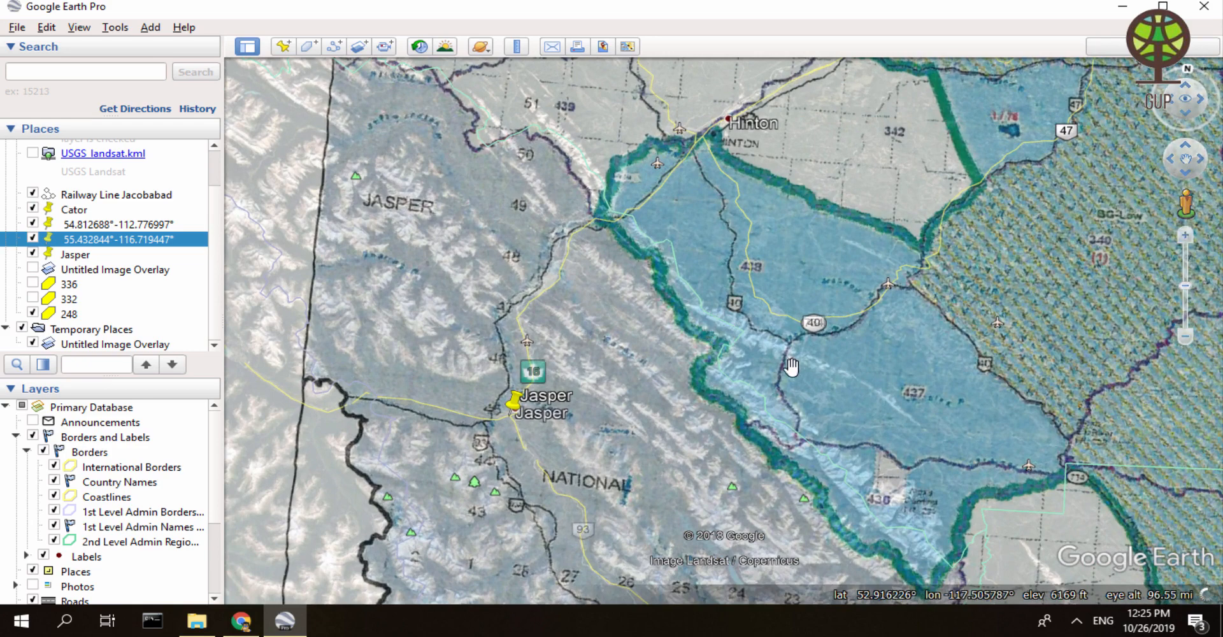
pyautogui.moveTo(733, 402); pyautogui.dragTo(821, 357)
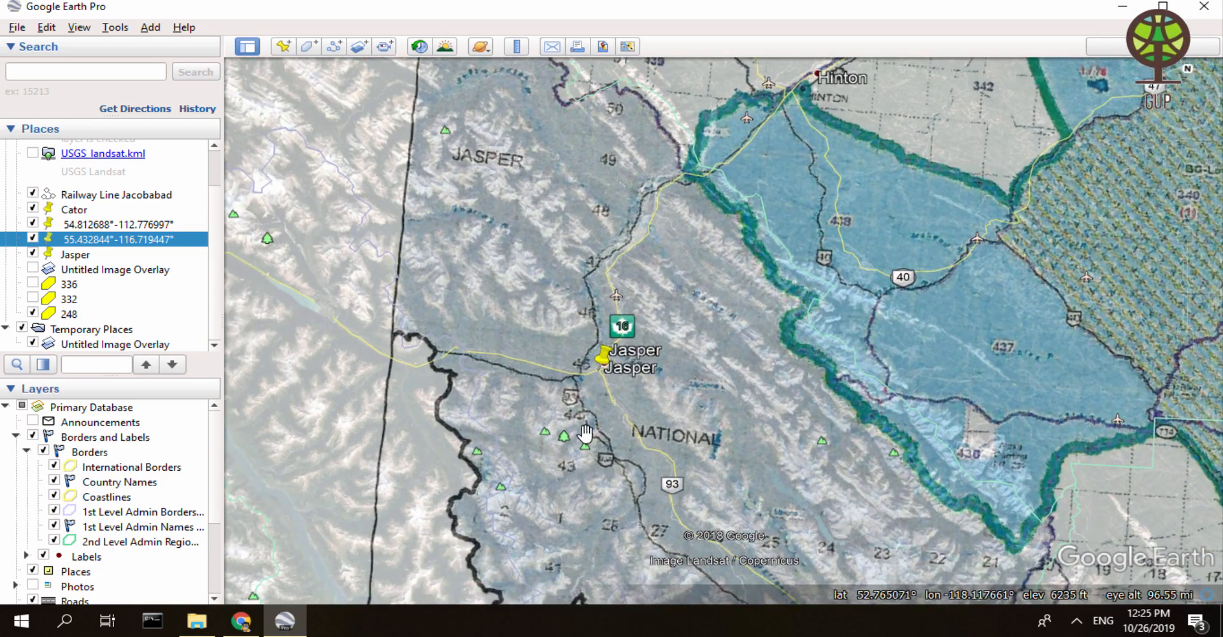
# Open the Jasper placemark for editing and replace its name with its own latitude, 52.866319°
pyautogui.rightClick(151, 237)
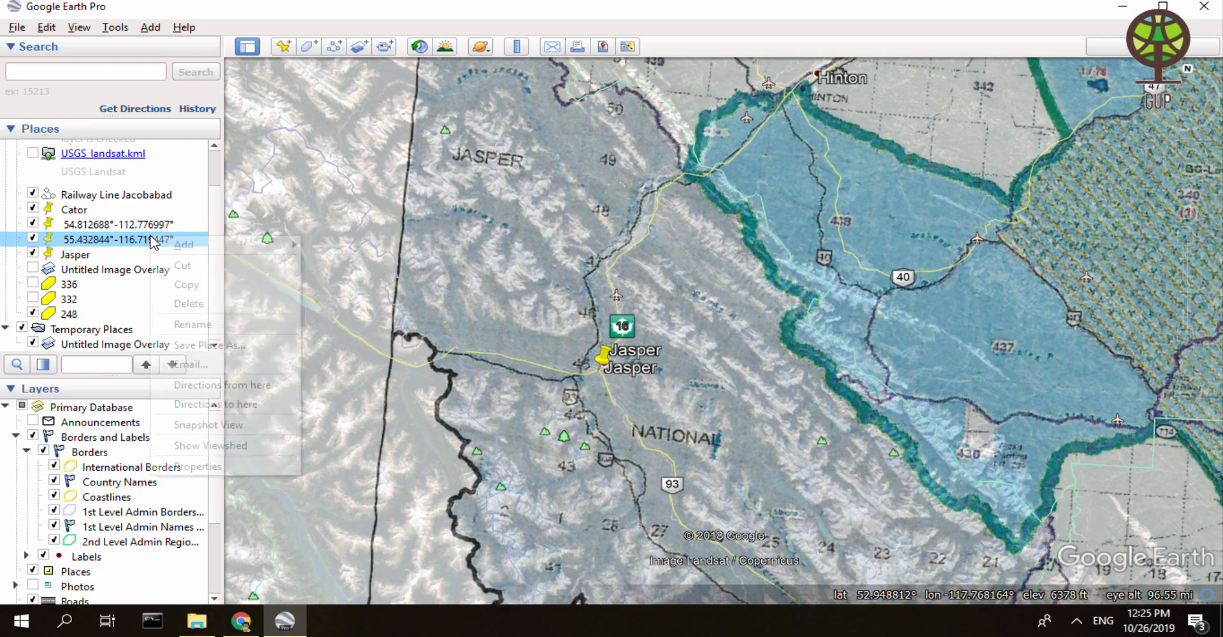
pyautogui.click(71, 256)
pyautogui.click(72, 256)
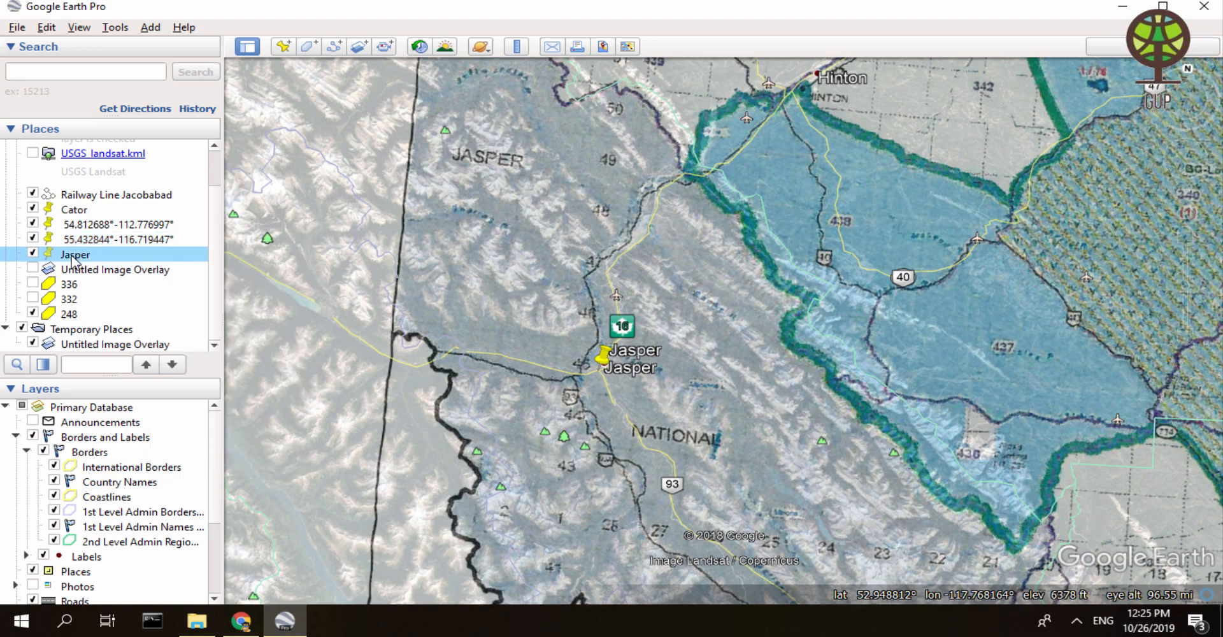
pyautogui.rightClick(71, 255)
pyautogui.click(158, 490)
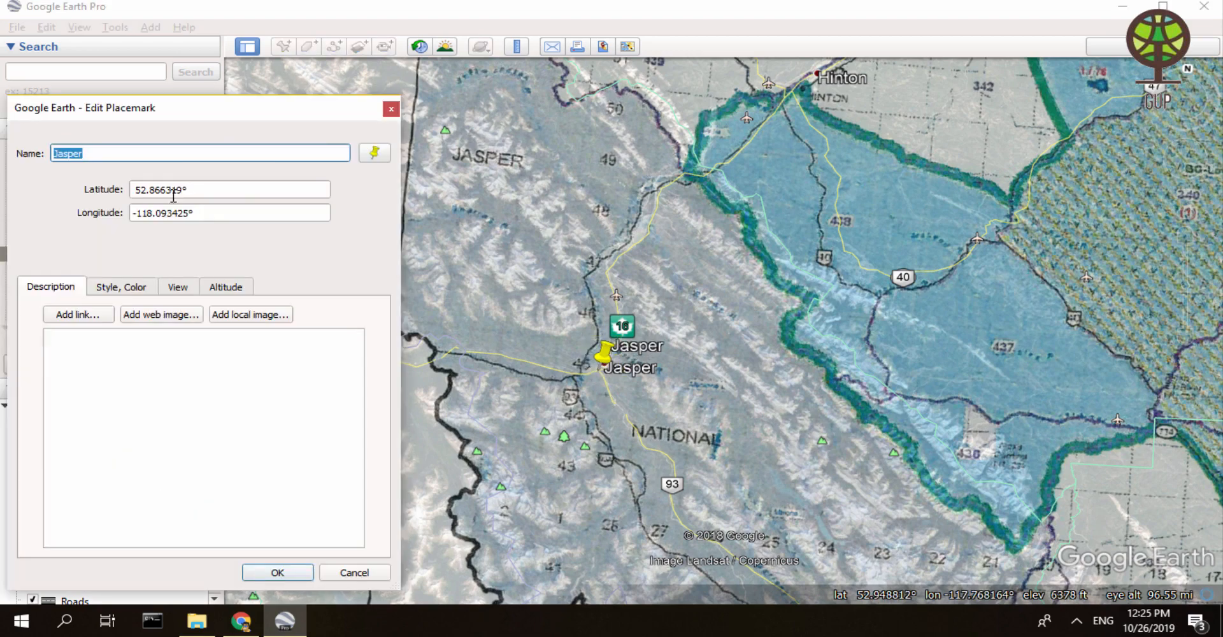
pyautogui.moveTo(207, 191); pyautogui.dragTo(44, 203)
pyautogui.hotkey('ctrl', 'c')
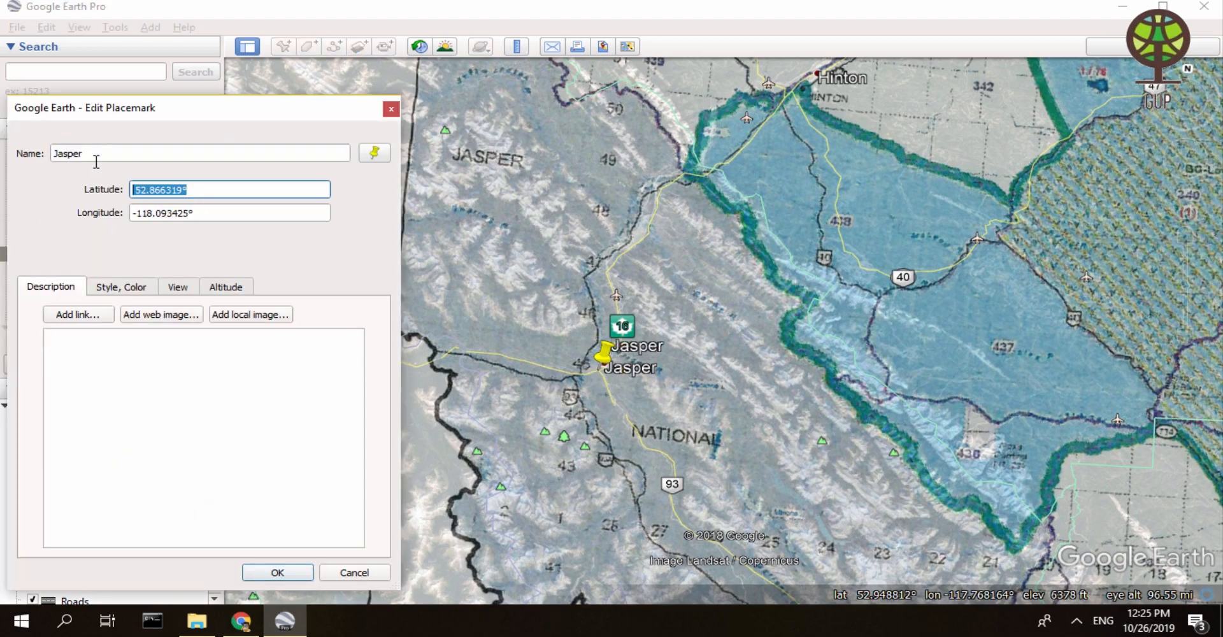
pyautogui.doubleClick(96, 154)
pyautogui.hotkey('ctrl', 'v')
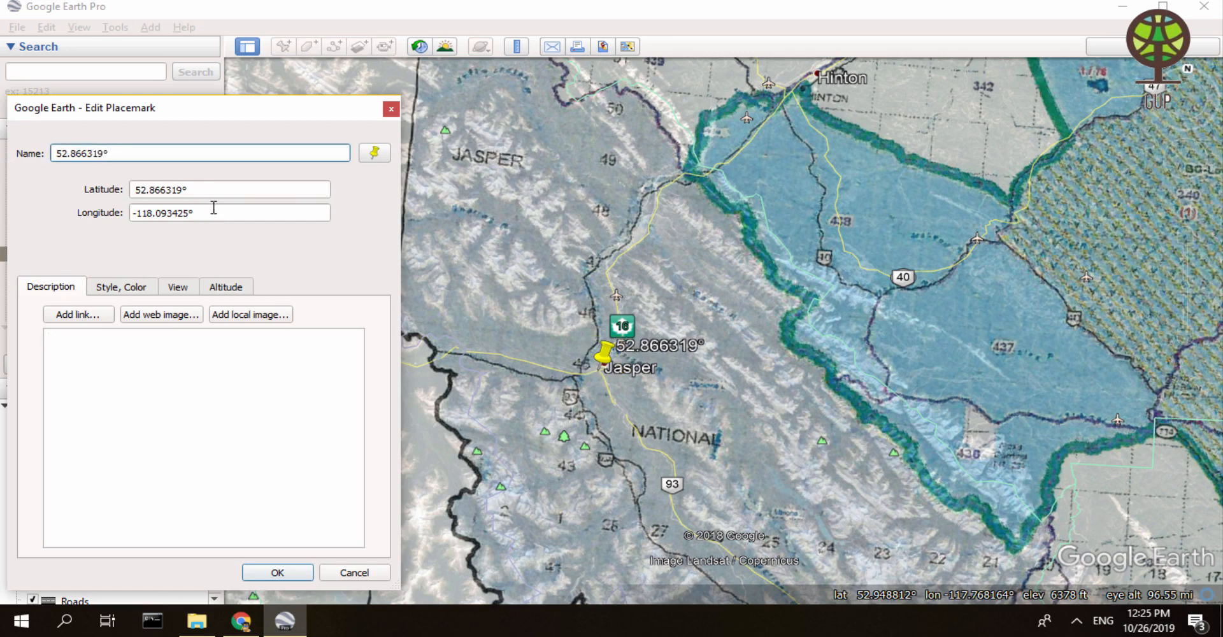
# Append the placemark's longitude, -118.093425°, to its name and save the placemark
pyautogui.moveTo(213, 210); pyautogui.dragTo(27, 221)
pyautogui.hotkey('ctrl', 'c')
pyautogui.click(347, 153)
pyautogui.hotkey('ctrl', 'v')
pyautogui.click(273, 573)
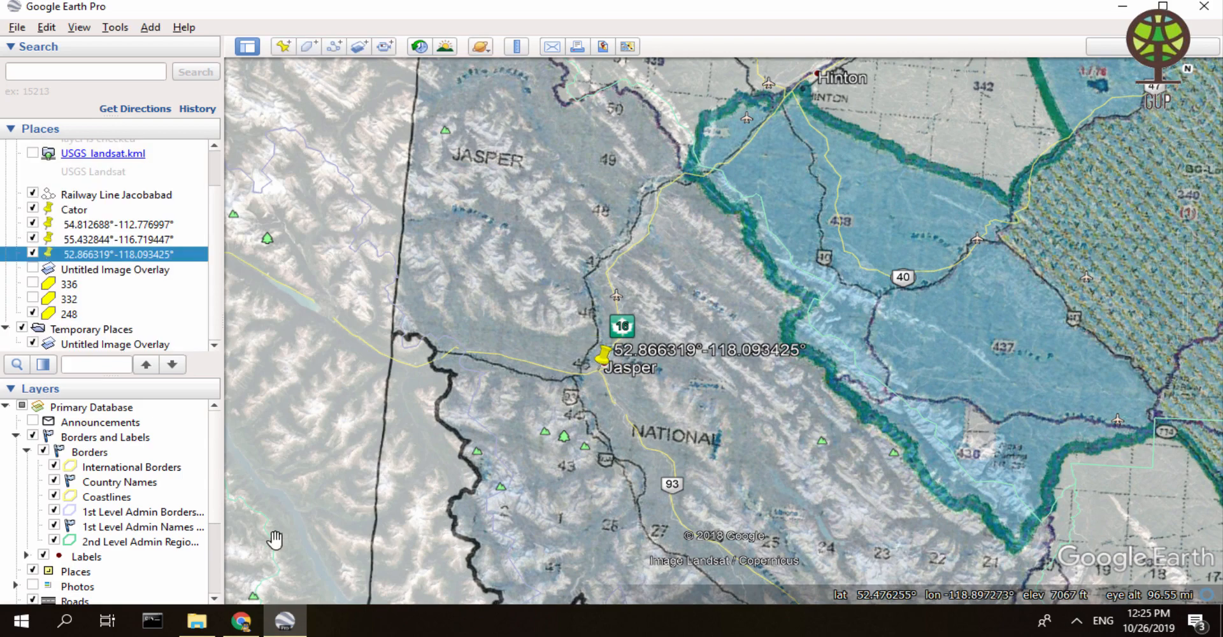
# Examine the overlay from the Jasper area across to the Cator placemark and the map legend
pyautogui.scroll(1, 575, 359)
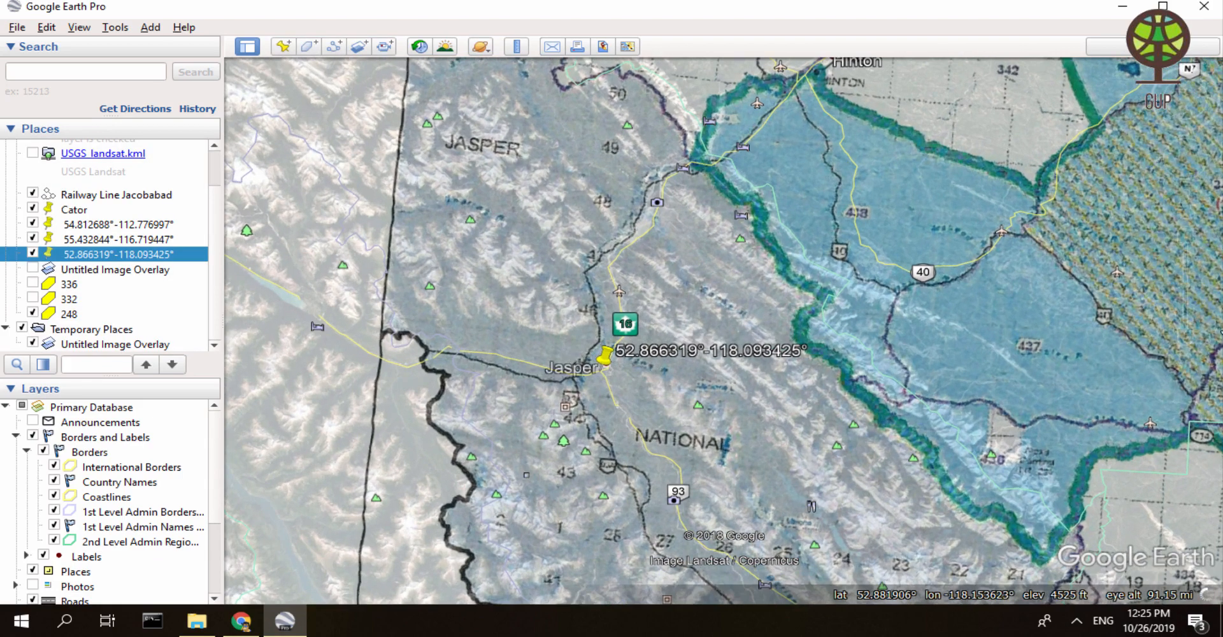
pyautogui.click(1186, 338)
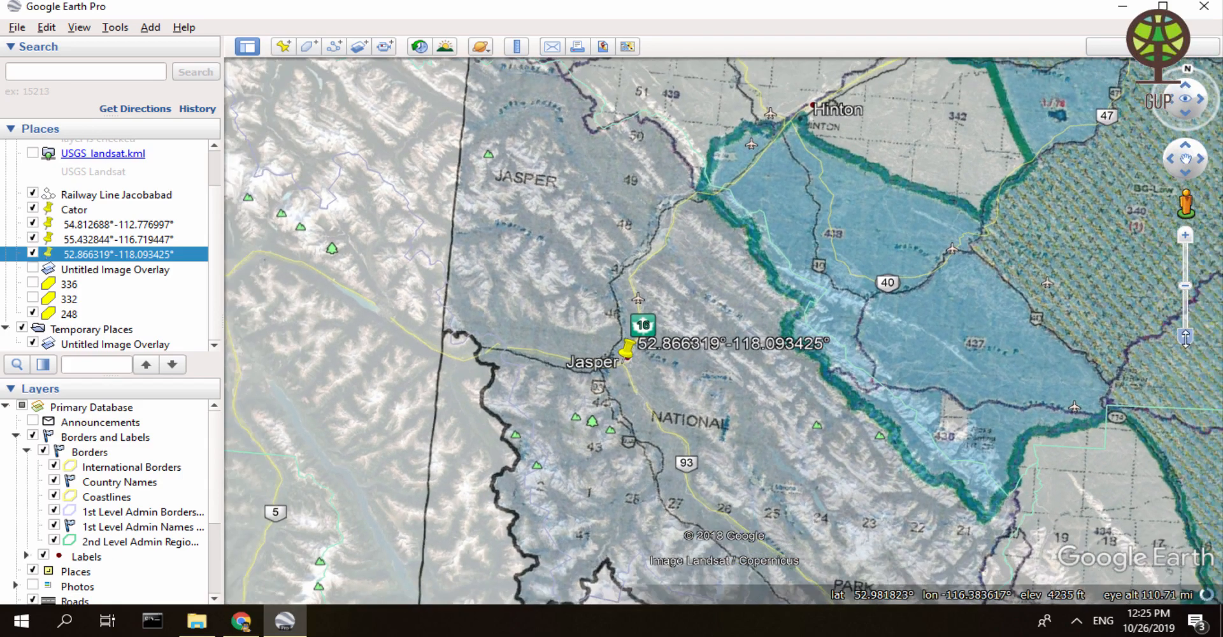
pyautogui.click(1185, 338)
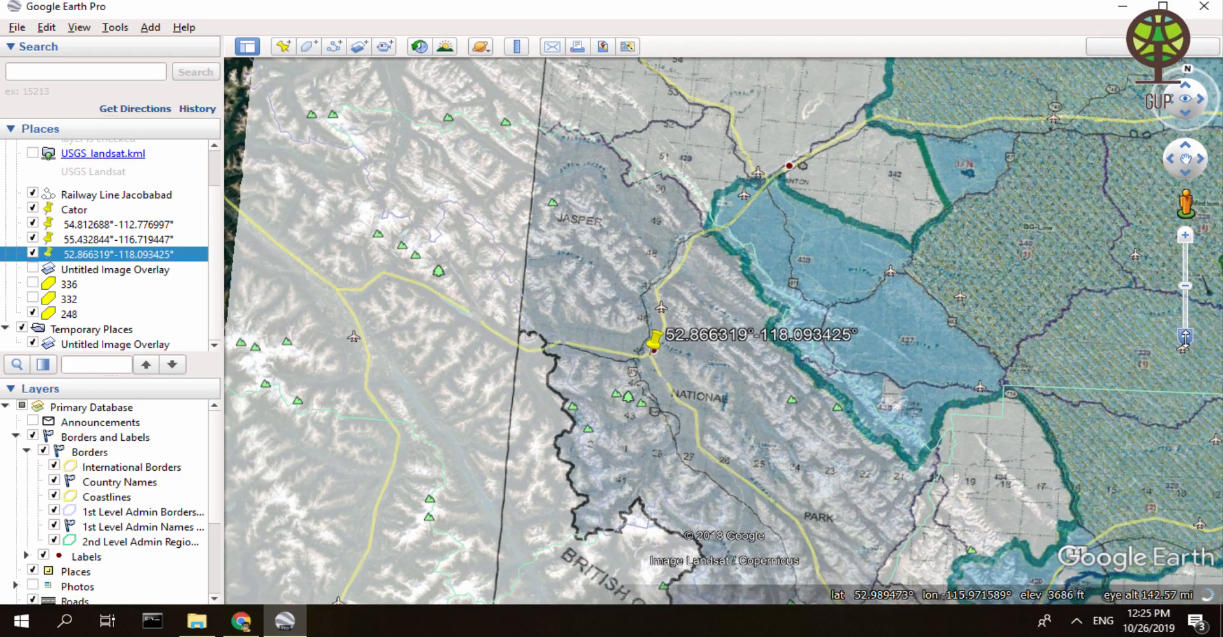
pyautogui.click(1185, 338)
pyautogui.moveTo(1128, 367); pyautogui.dragTo(500, 255)
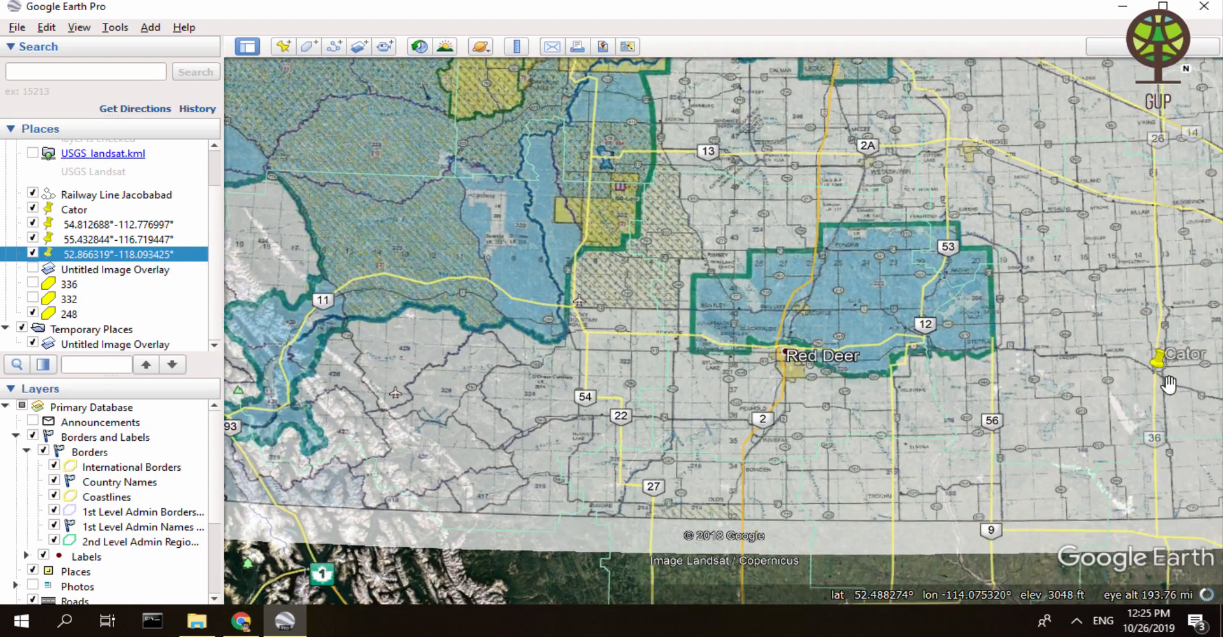
pyautogui.moveTo(1167, 349); pyautogui.dragTo(831, 366)
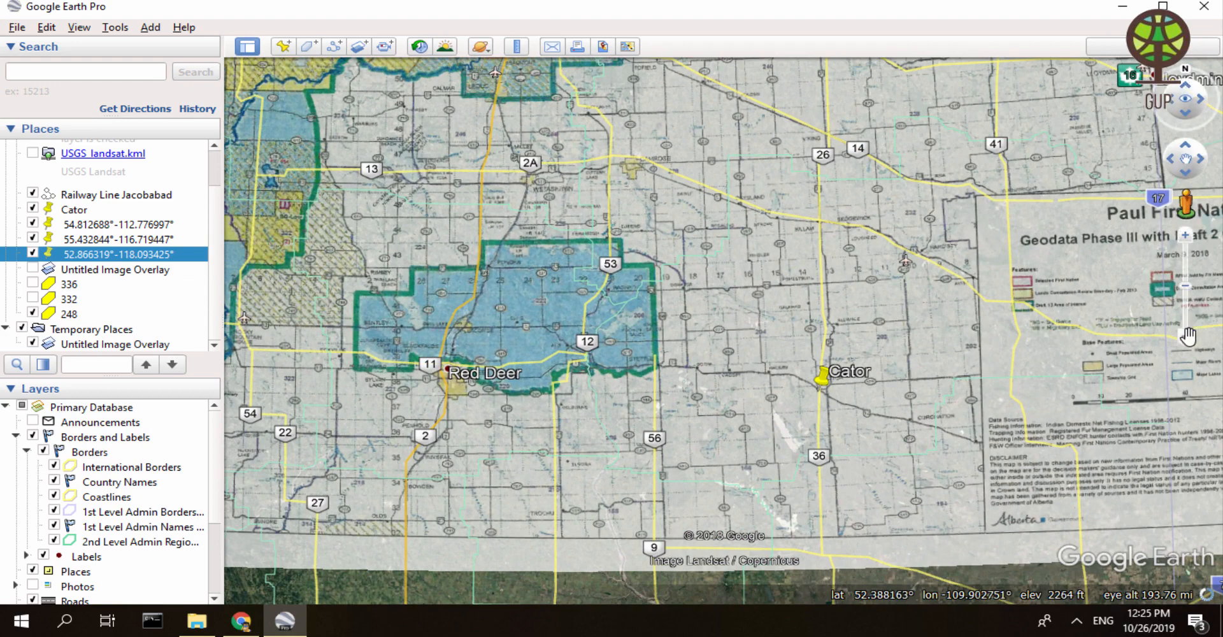
pyautogui.click(1185, 336)
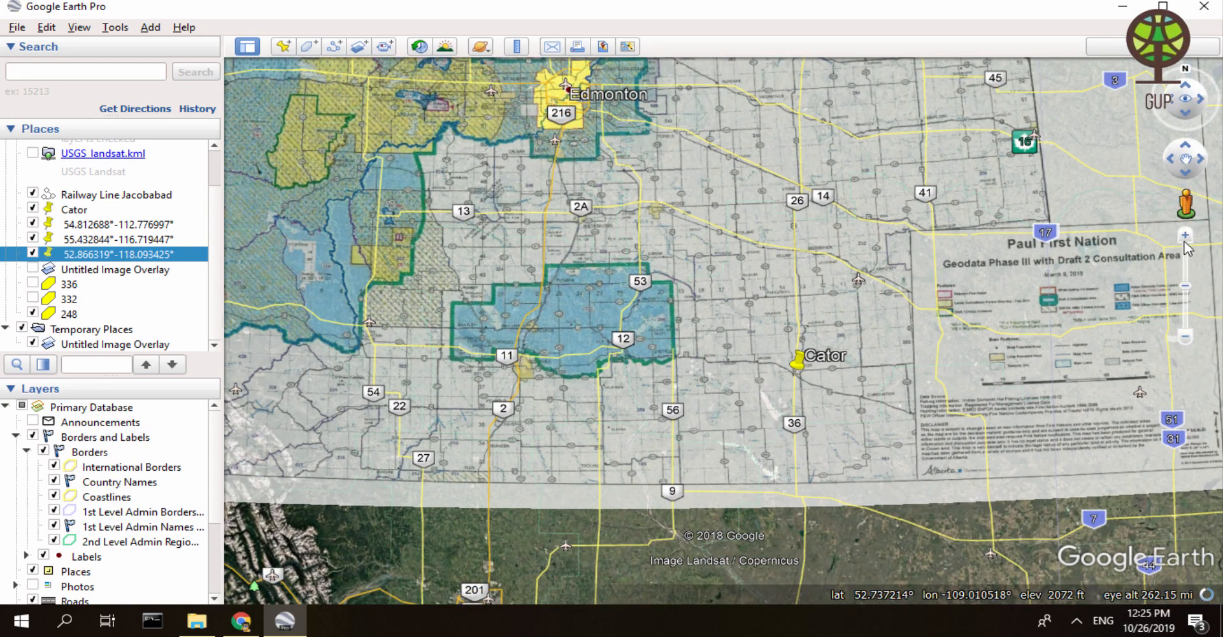
pyautogui.click(1185, 235)
pyautogui.moveTo(971, 390); pyautogui.dragTo(669, 392)
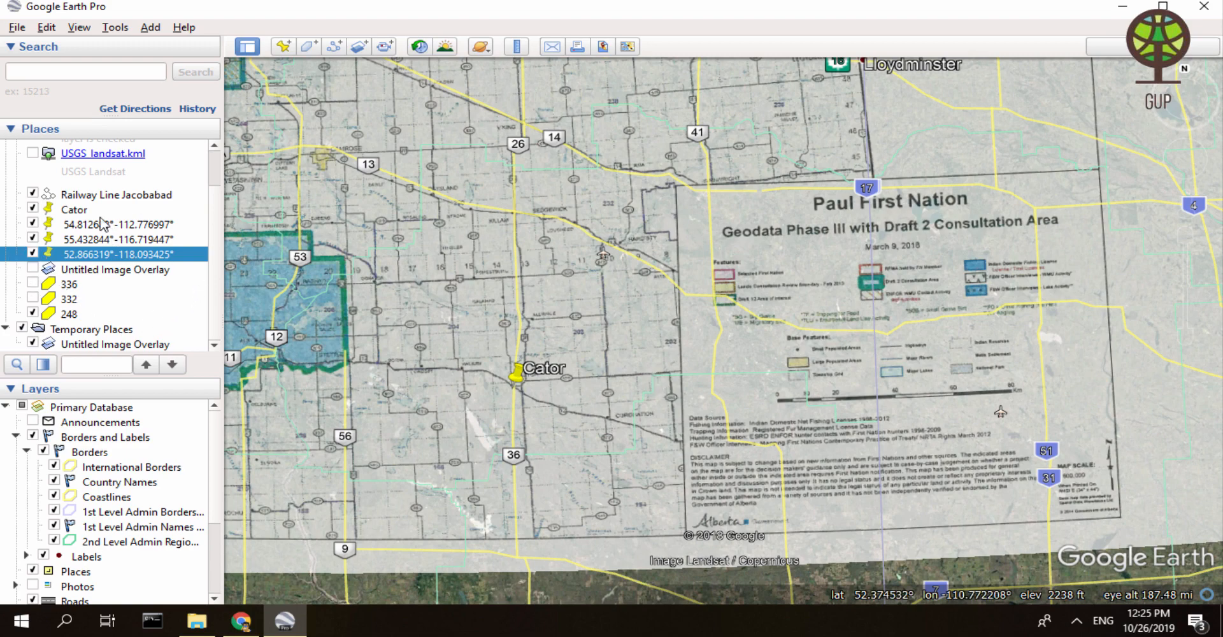
# Open the Cator placemark for editing and move it to the road junction beside Killam, about 52.791860°, -111.842032°
pyautogui.rightClick(73, 210)
pyautogui.click(124, 437)
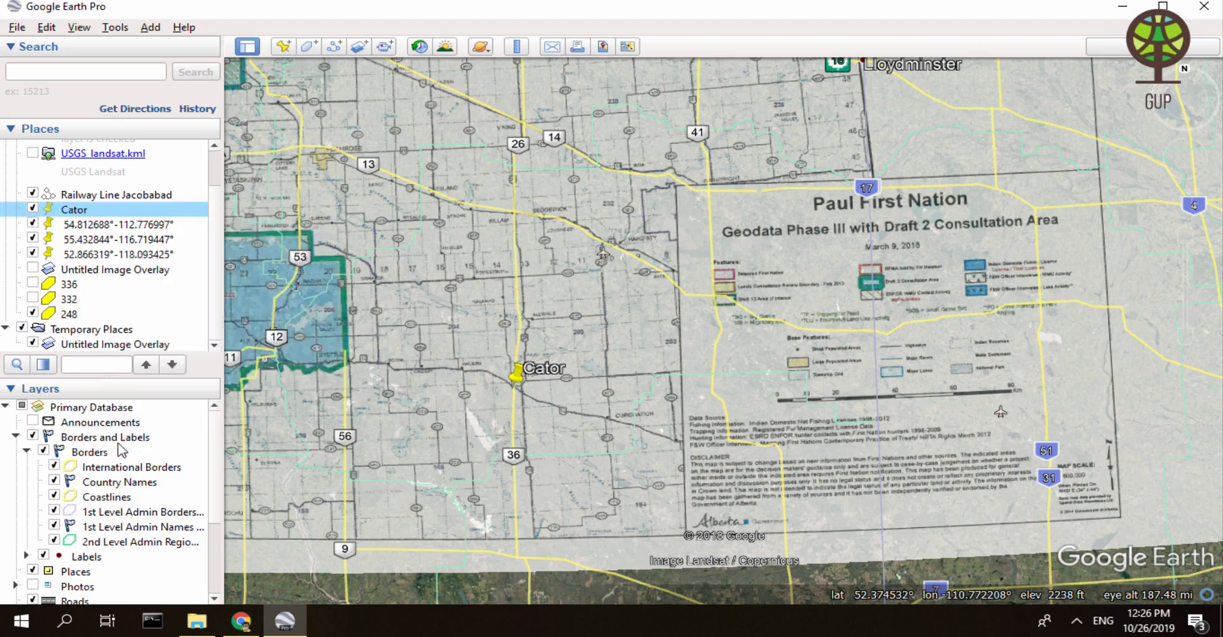
pyautogui.moveTo(525, 391); pyautogui.dragTo(517, 221)
pyautogui.scroll(-3, 517, 221)
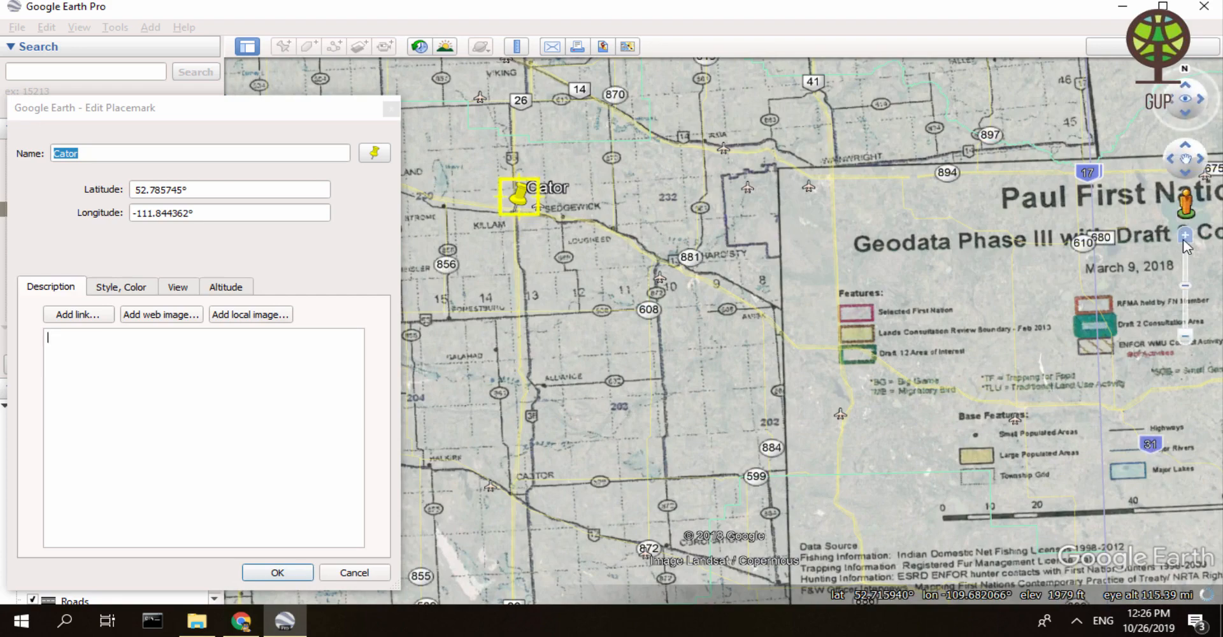
pyautogui.scroll(3, 724, 330)
pyautogui.moveTo(852, 112); pyautogui.dragTo(1185, 293)
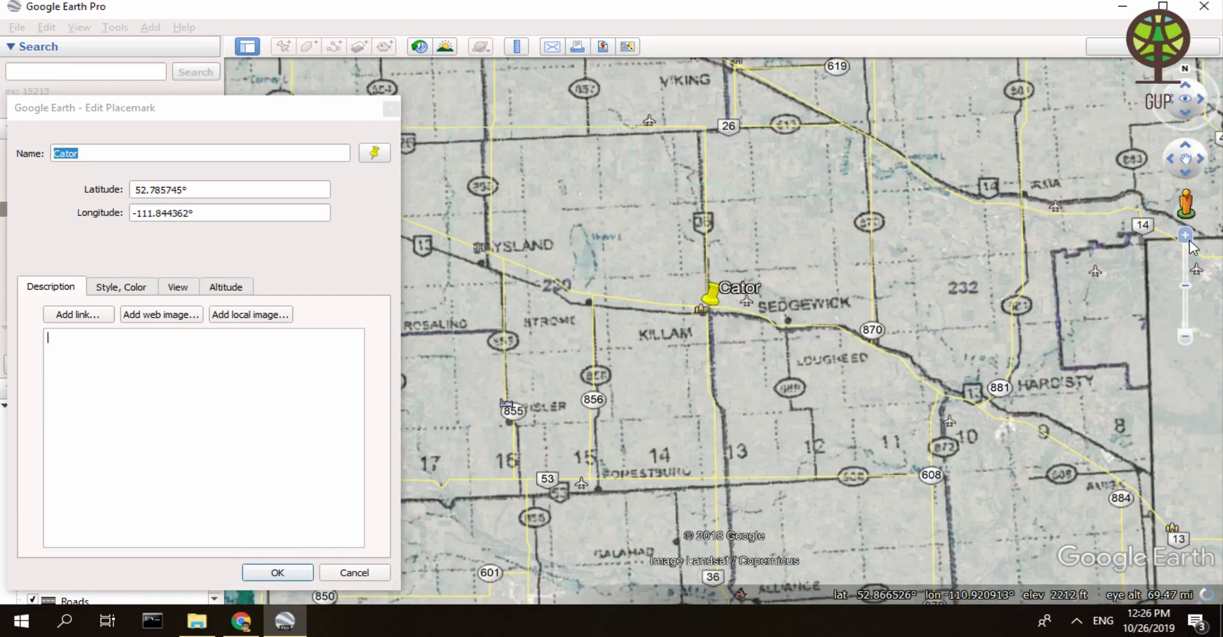
pyautogui.click(1186, 237)
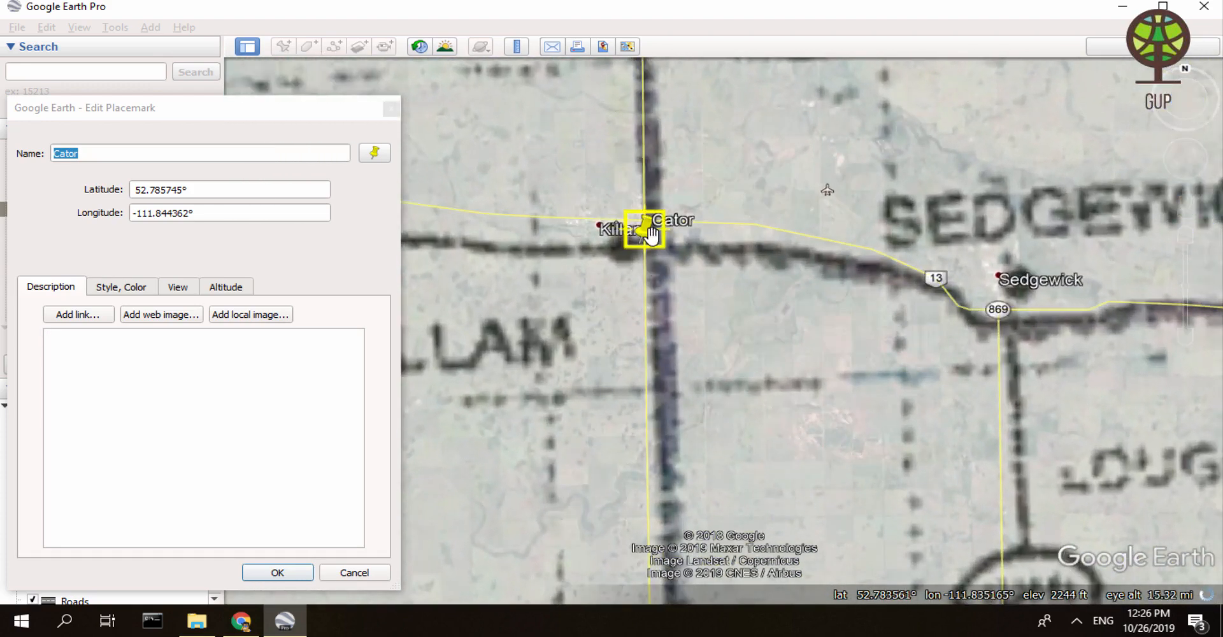
pyautogui.moveTo(649, 234)
pyautogui.mouseDown()
pyautogui.moveTo(715, 229)
pyautogui.moveTo(647, 231)
pyautogui.mouseUp()
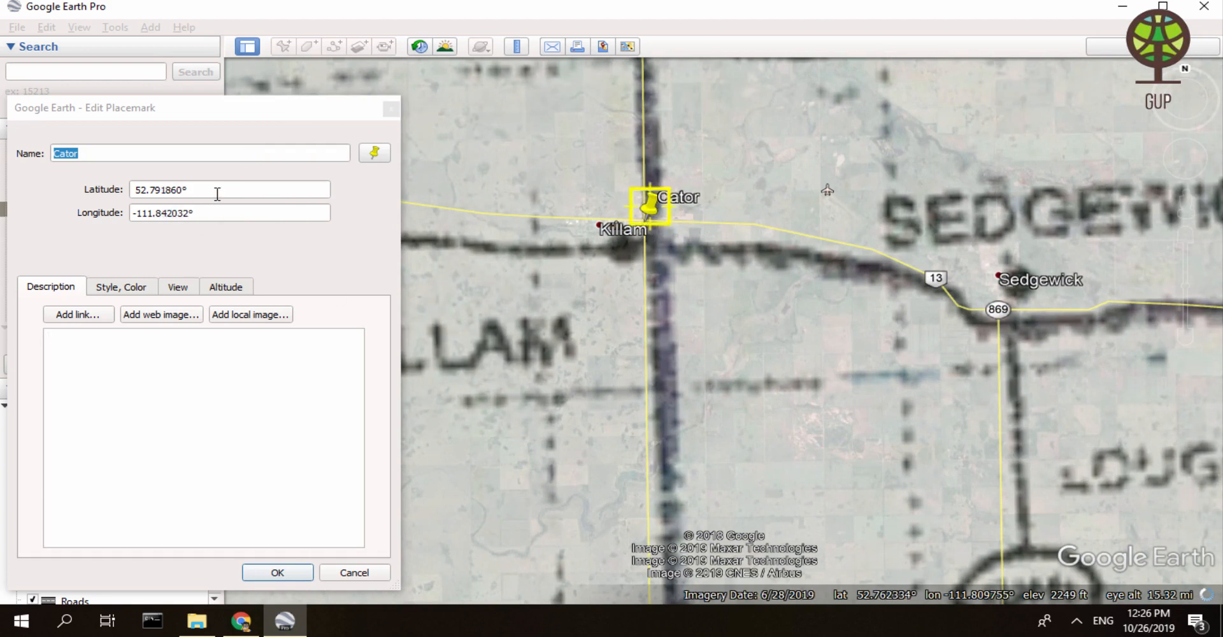
# Replace the Cator placemark's name with its own coordinates, 52.791860°-111.842032°, and save the placemark
pyautogui.moveTo(217, 194); pyautogui.dragTo(46, 193)
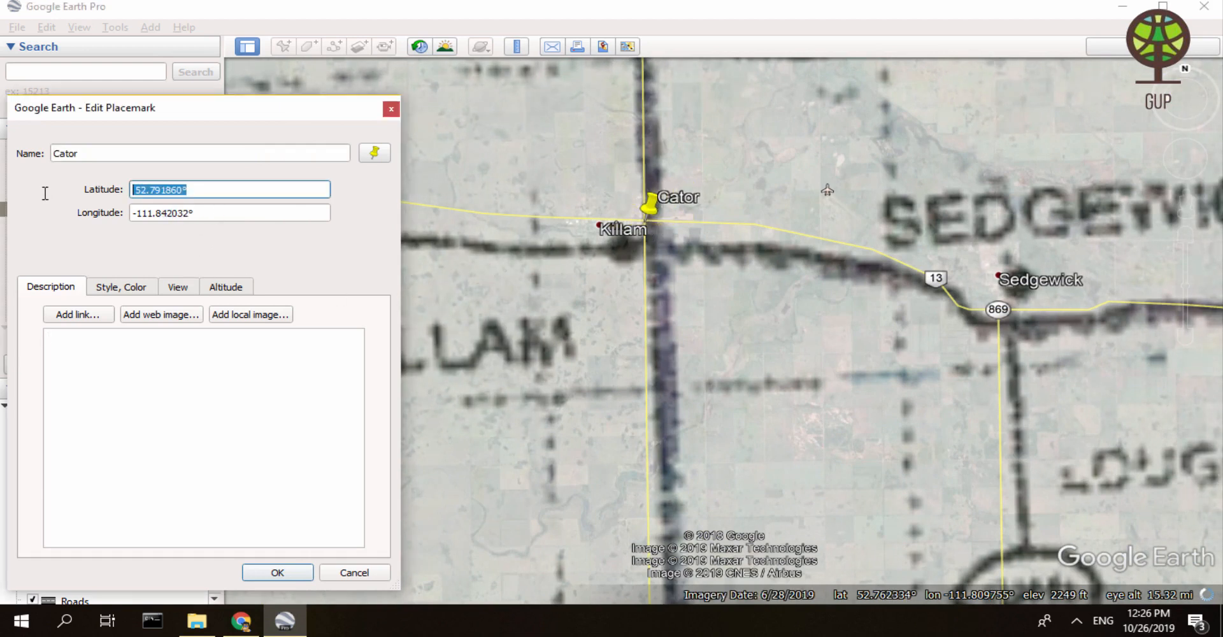
pyautogui.doubleClick(100, 154)
pyautogui.hotkey('ctrl', 'v')
pyautogui.click(205, 213)
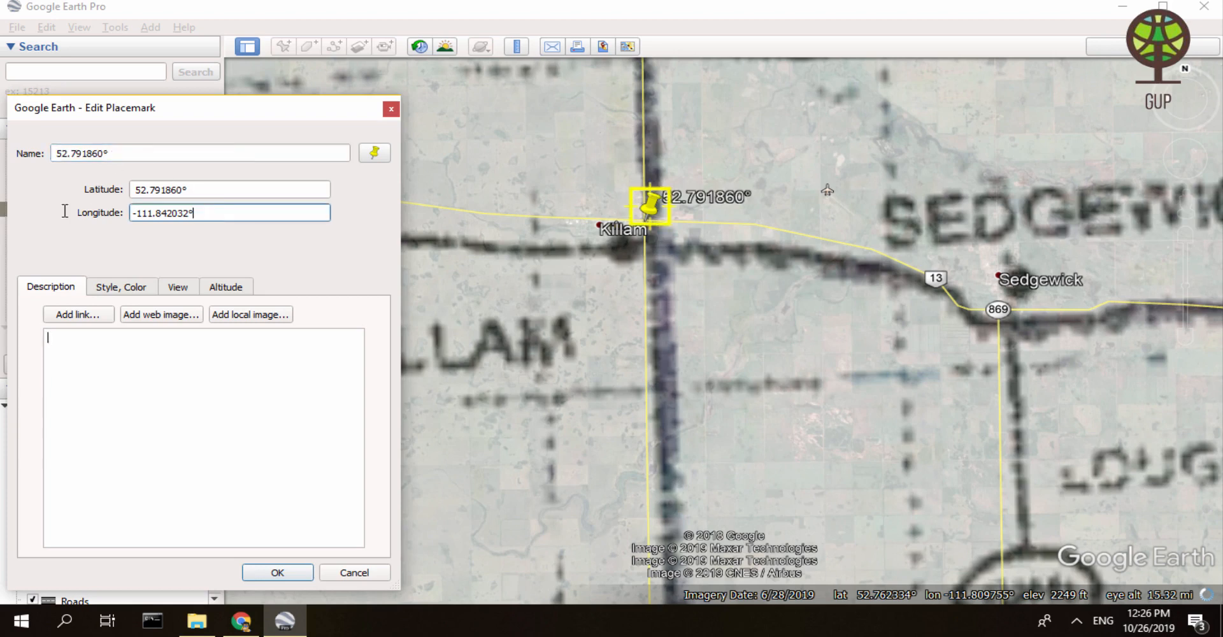
pyautogui.click(150, 158)
pyautogui.hotkey('ctrl', 'v')
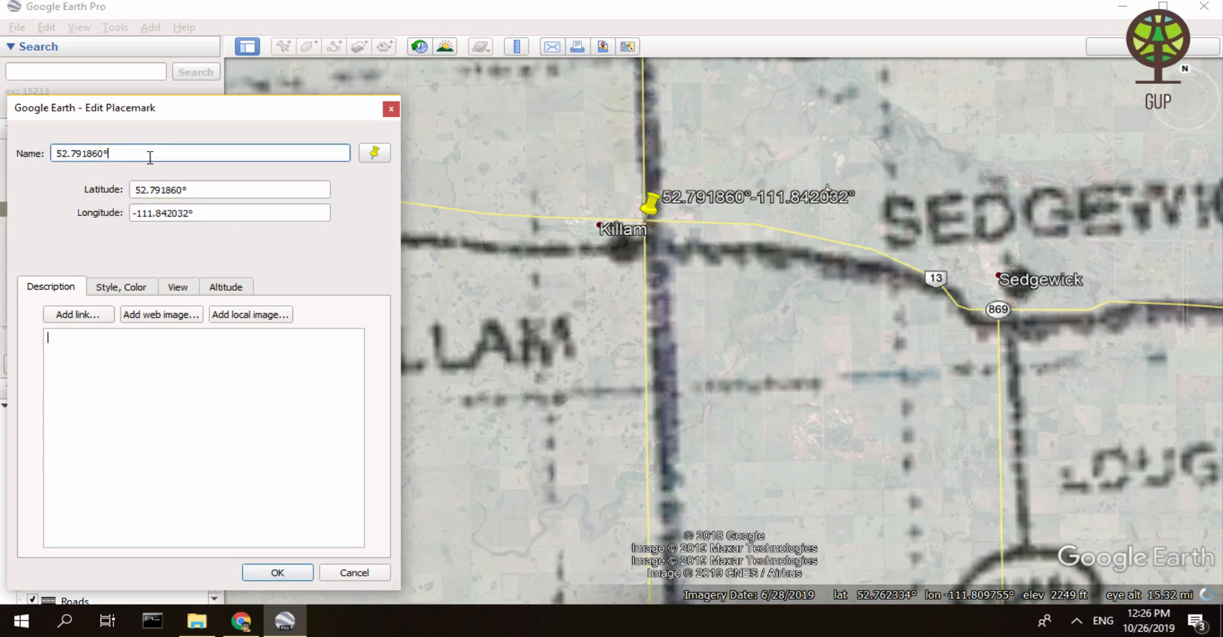
pyautogui.click(275, 572)
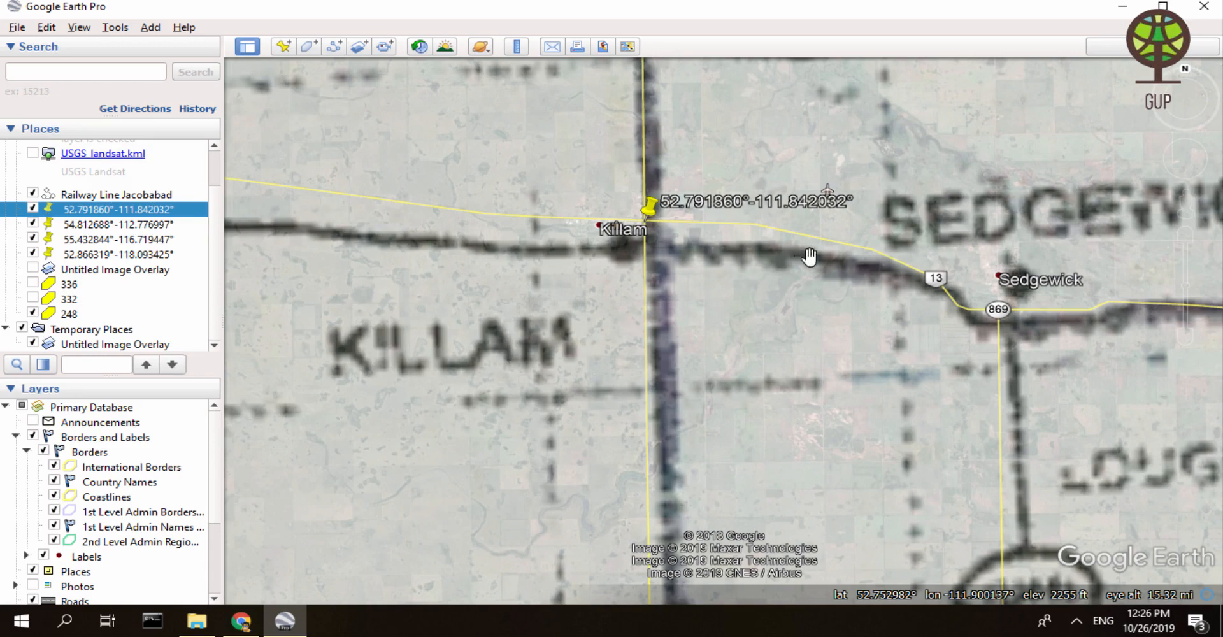
# Examine the Killam placemark and its surroundings, then the full Alberta overlay with all four coordinate-labelled placemarks in view
pyautogui.scroll(3, 745, 367)
pyautogui.scroll(-4, 746, 368)
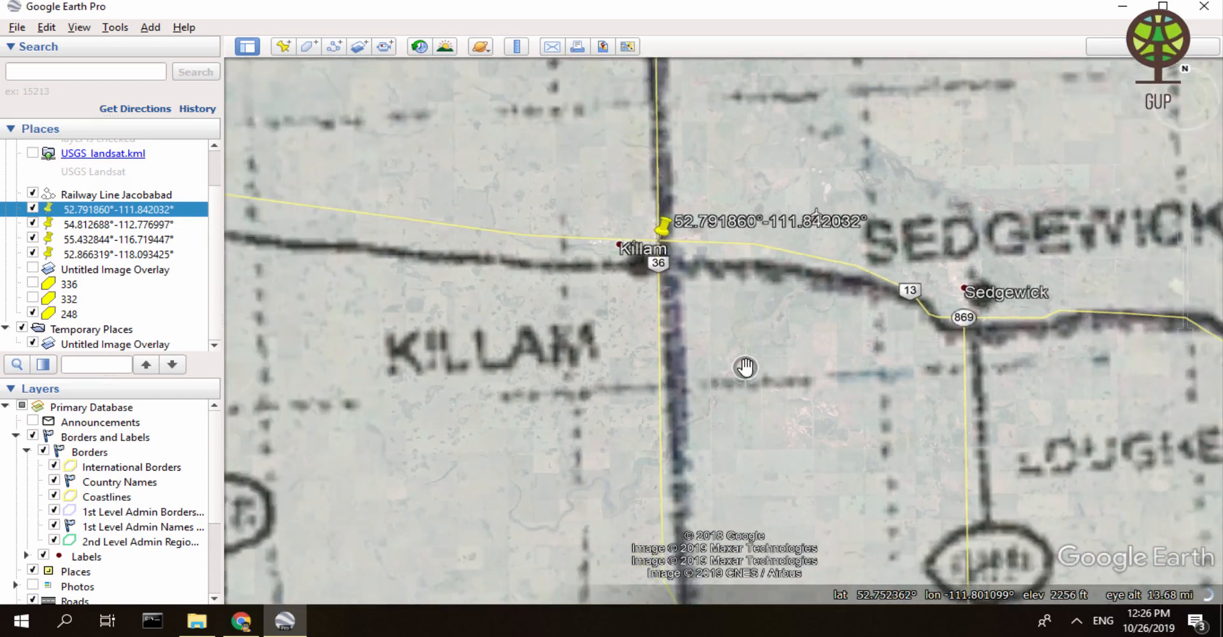
pyautogui.scroll(-3, 746, 368)
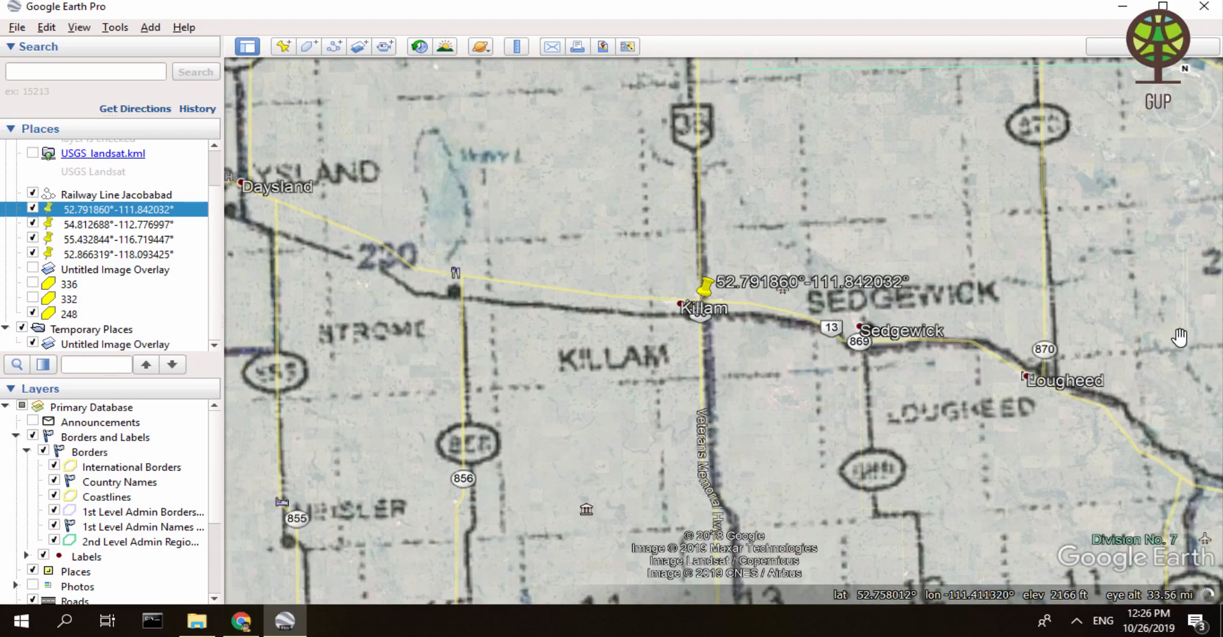
pyautogui.moveTo(1184, 338); pyautogui.dragTo(1185, 328)
pyautogui.moveTo(922, 254); pyautogui.dragTo(1028, 370)
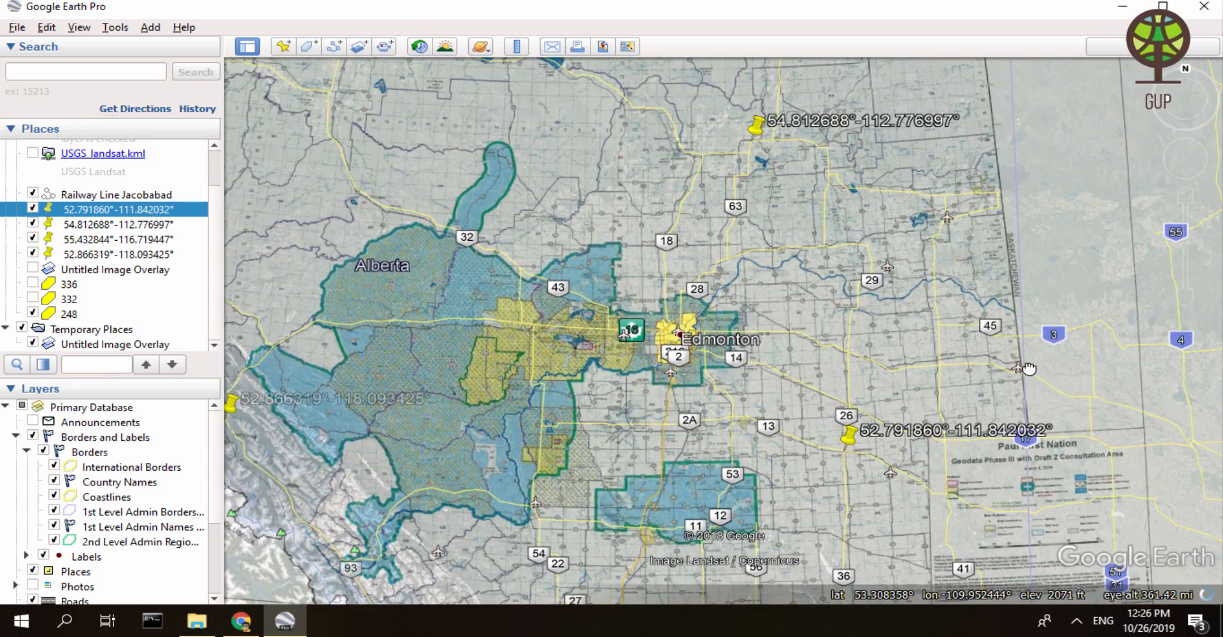
pyautogui.click(1185, 297)
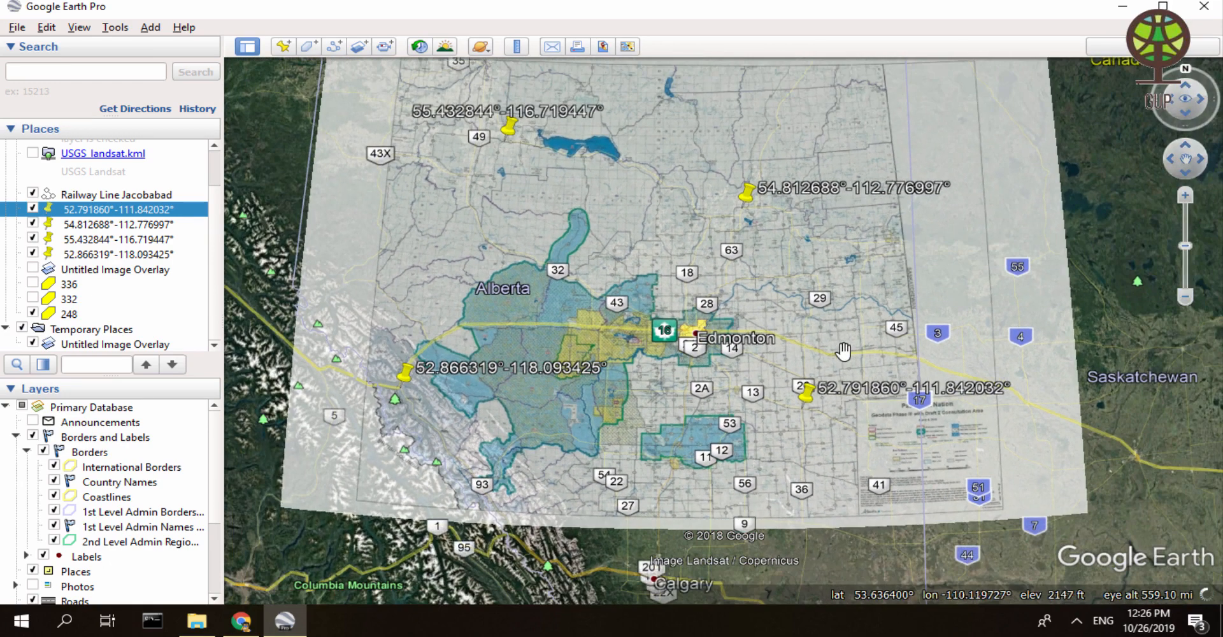
pyautogui.moveTo(843, 350); pyautogui.dragTo(806, 373)
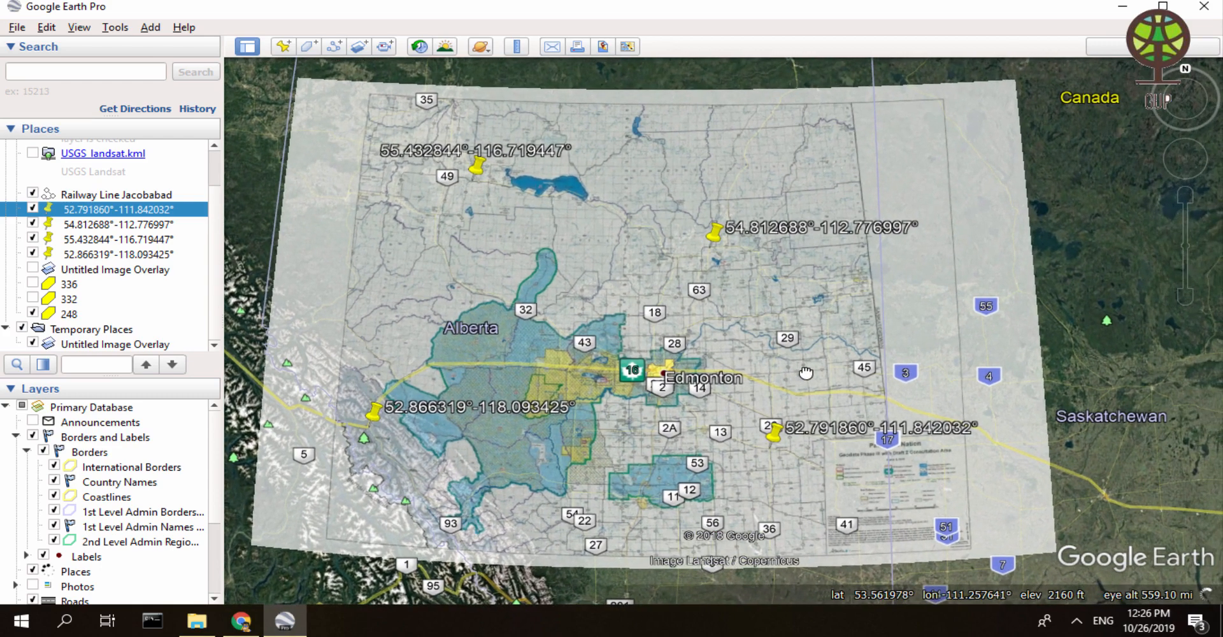
pyautogui.moveTo(637, 353); pyautogui.dragTo(658, 355)
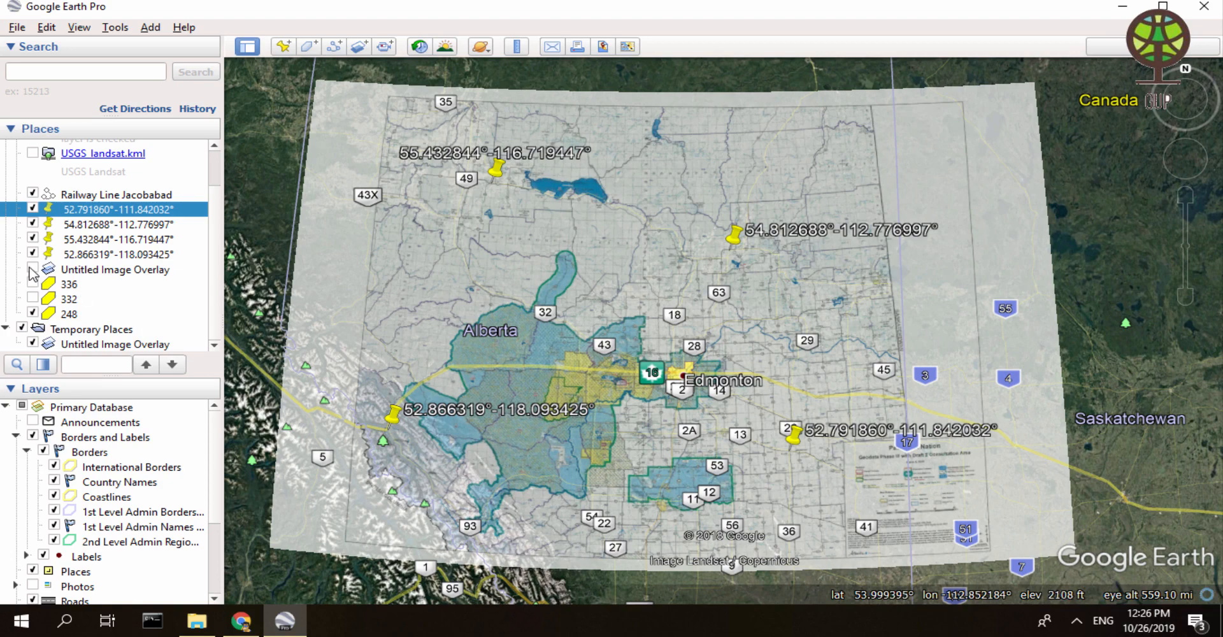
# Hide the temporary image overlay to inspect the four placemarks against the satellite imagery, and show the overlay again
pyautogui.click(33, 343)
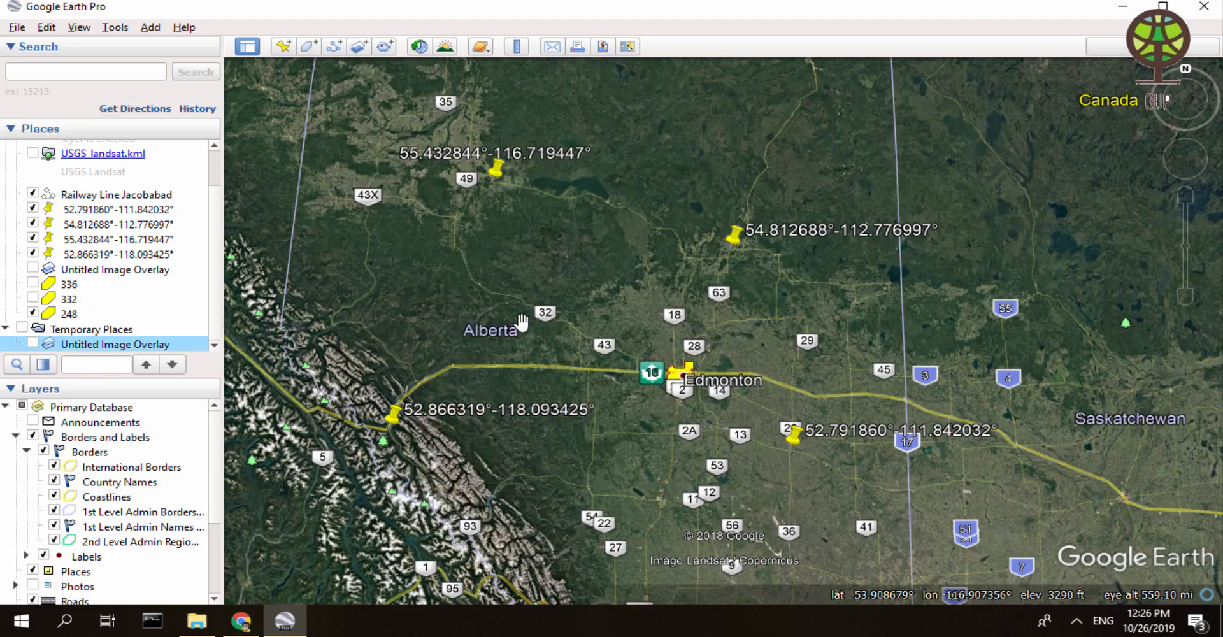
pyautogui.moveTo(521, 322); pyautogui.dragTo(555, 310)
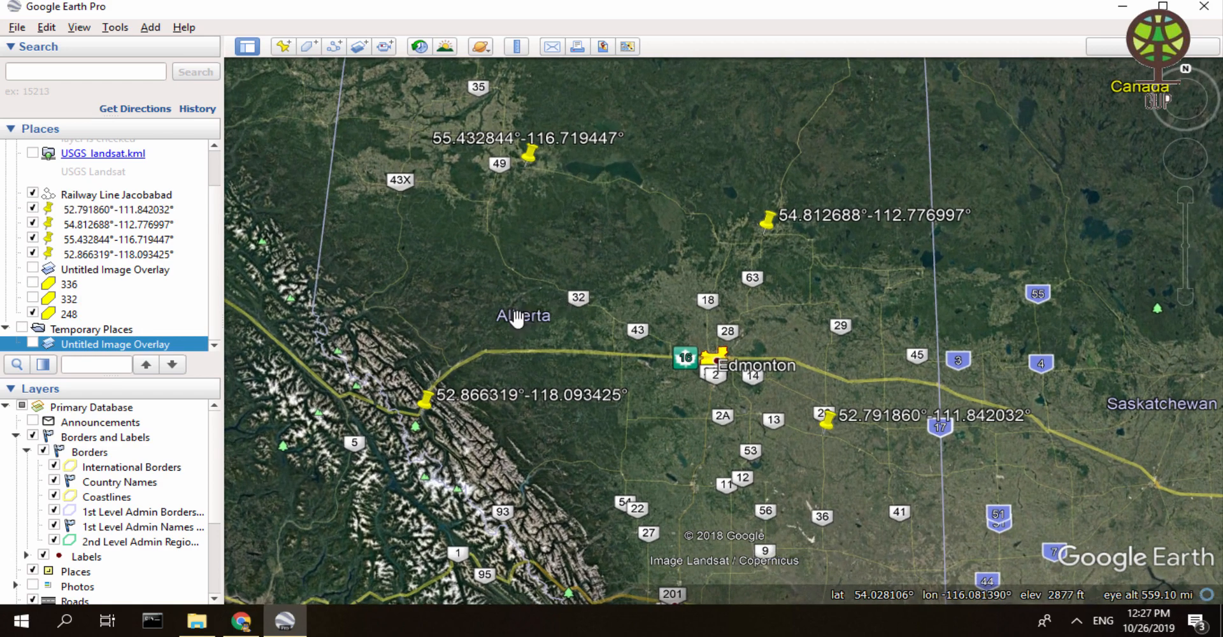
pyautogui.click(34, 345)
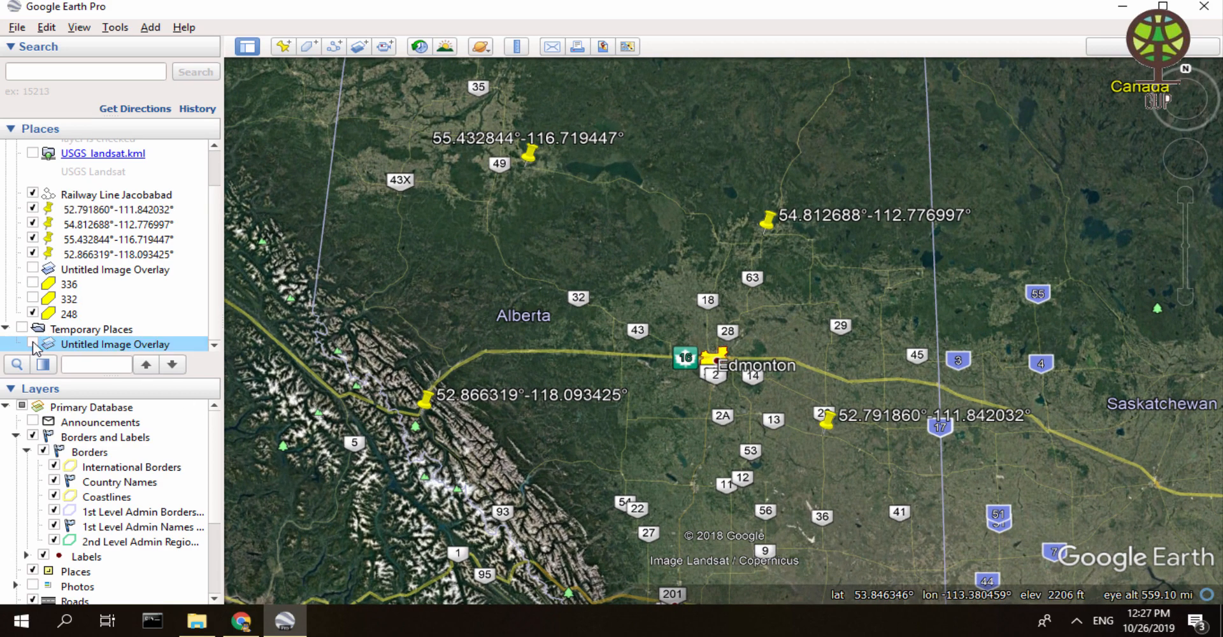
# Save the map view as a JPEG named With Cogo Paul & Alexander-page-001 in the PDF-to-KMZ project folder under Upwork on drive E
pyautogui.click(603, 46)
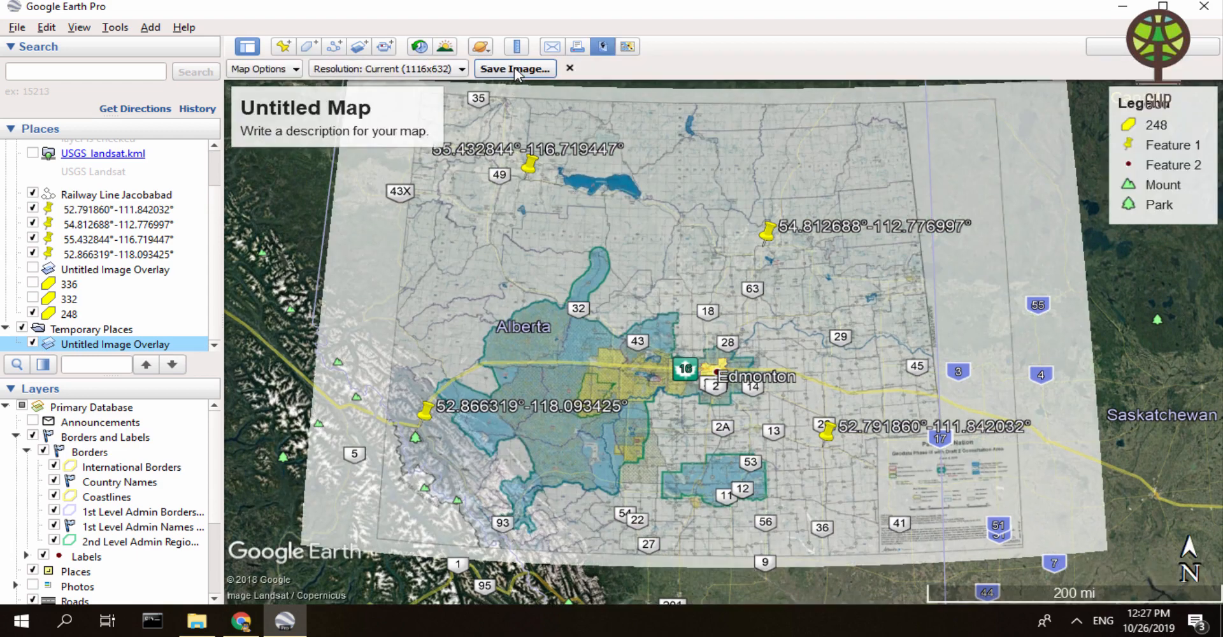
pyautogui.click(514, 68)
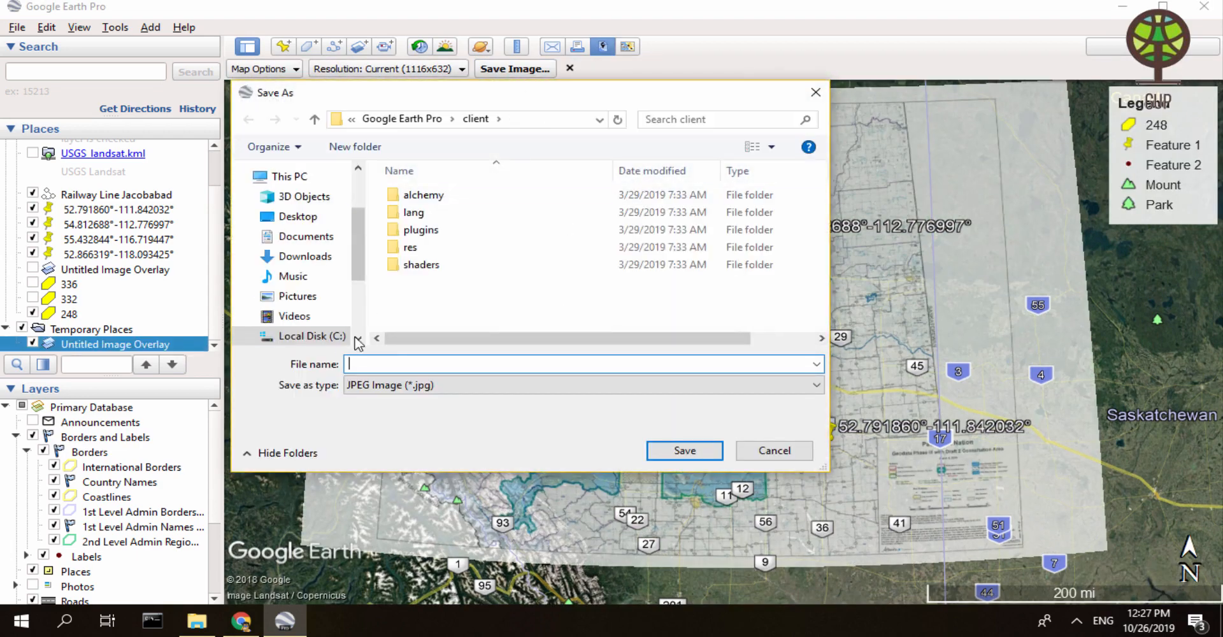
pyautogui.moveTo(358, 262); pyautogui.dragTo(358, 298)
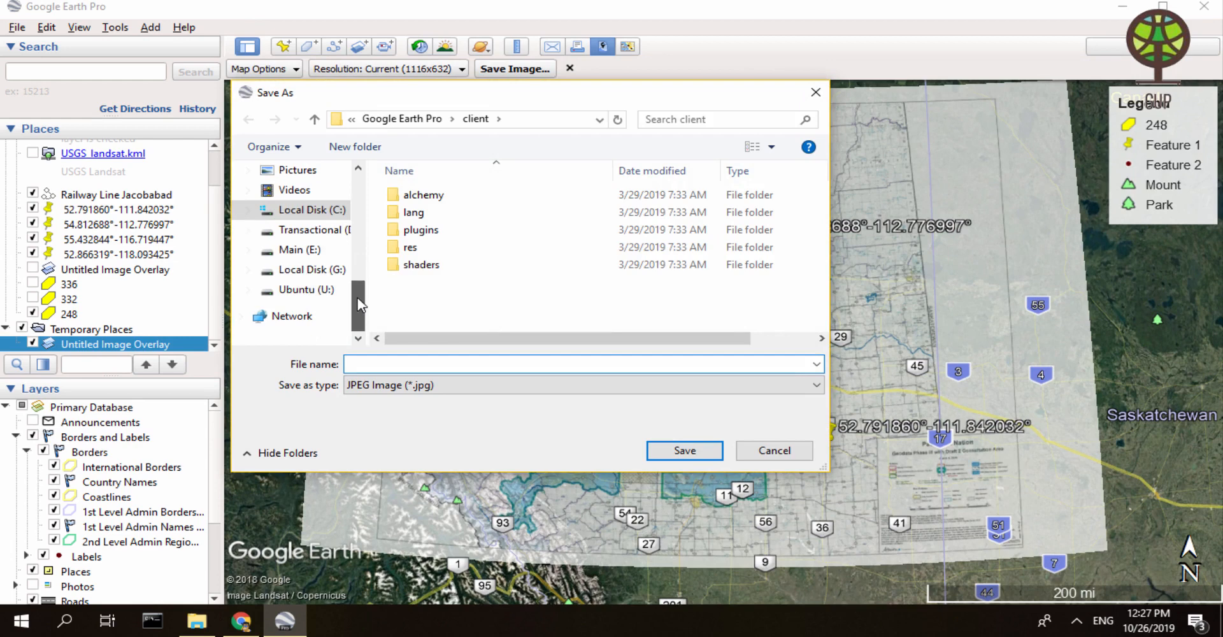
pyautogui.click(300, 249)
pyautogui.doubleClick(445, 218)
pyautogui.doubleClick(444, 218)
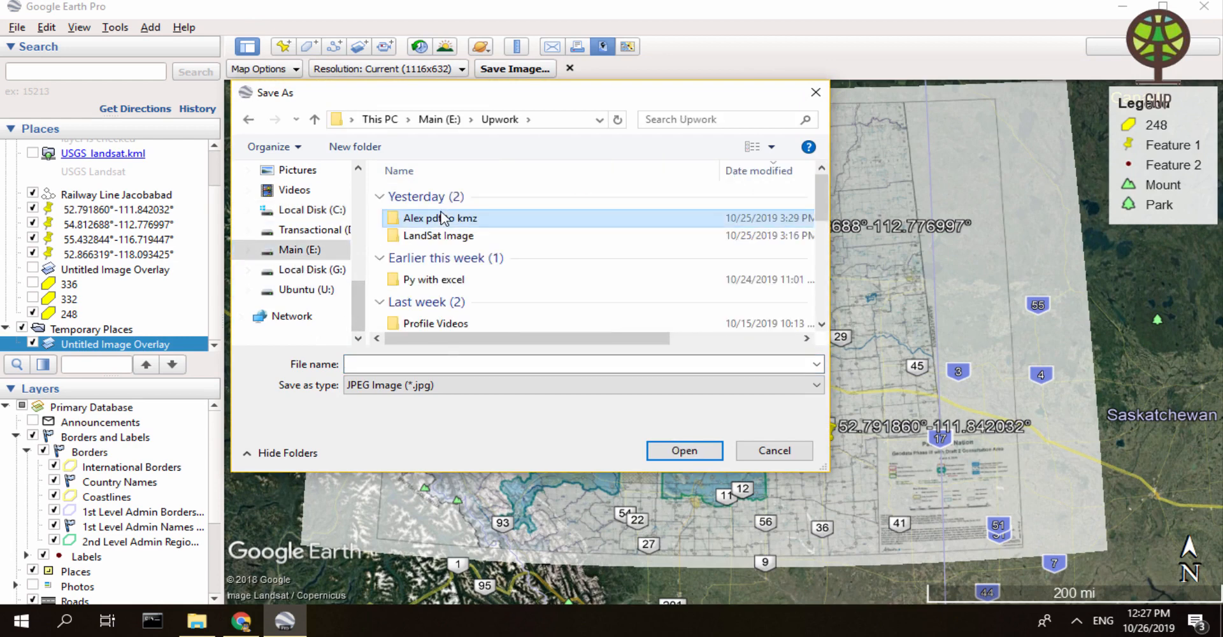
pyautogui.click(439, 367)
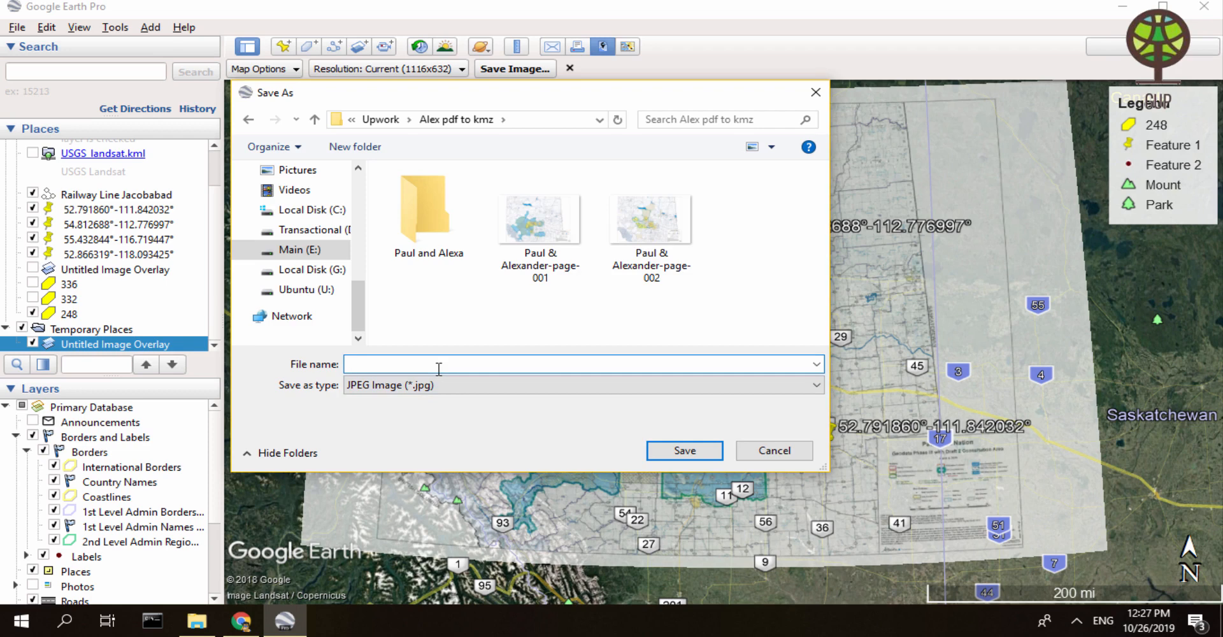
pyautogui.click(570, 253)
pyautogui.click(353, 363)
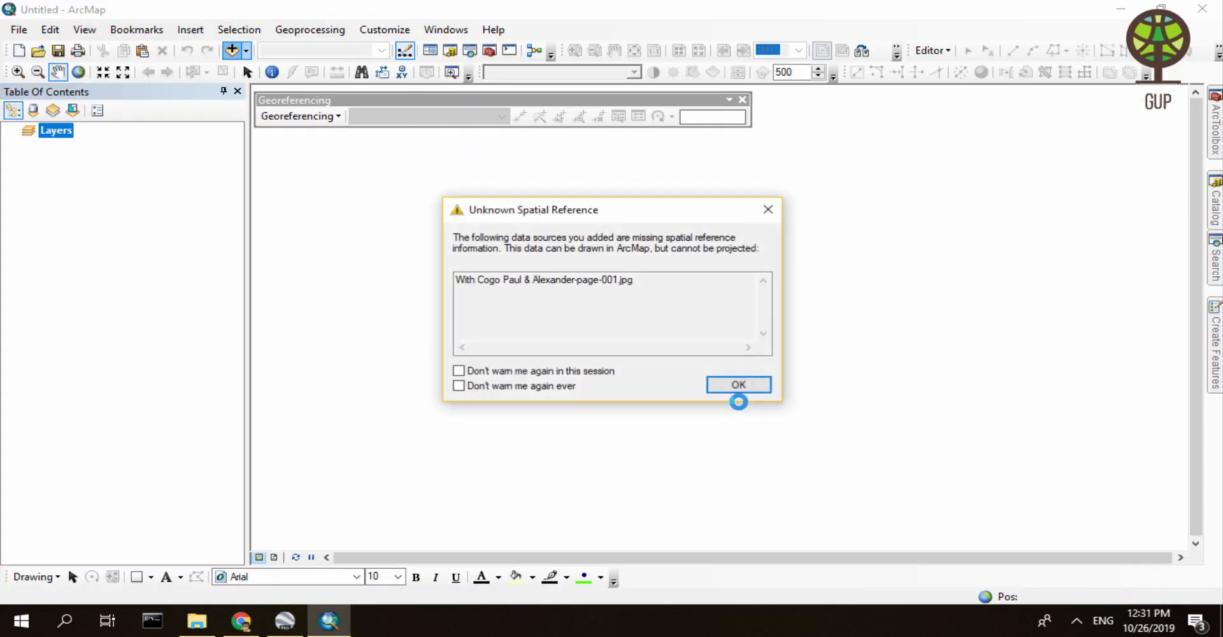
# Switch to ArcMap, accept the added map image without a spatial reference, and set the data frame's coordinate system to geographic WGS 1984
pyautogui.click(736, 386)
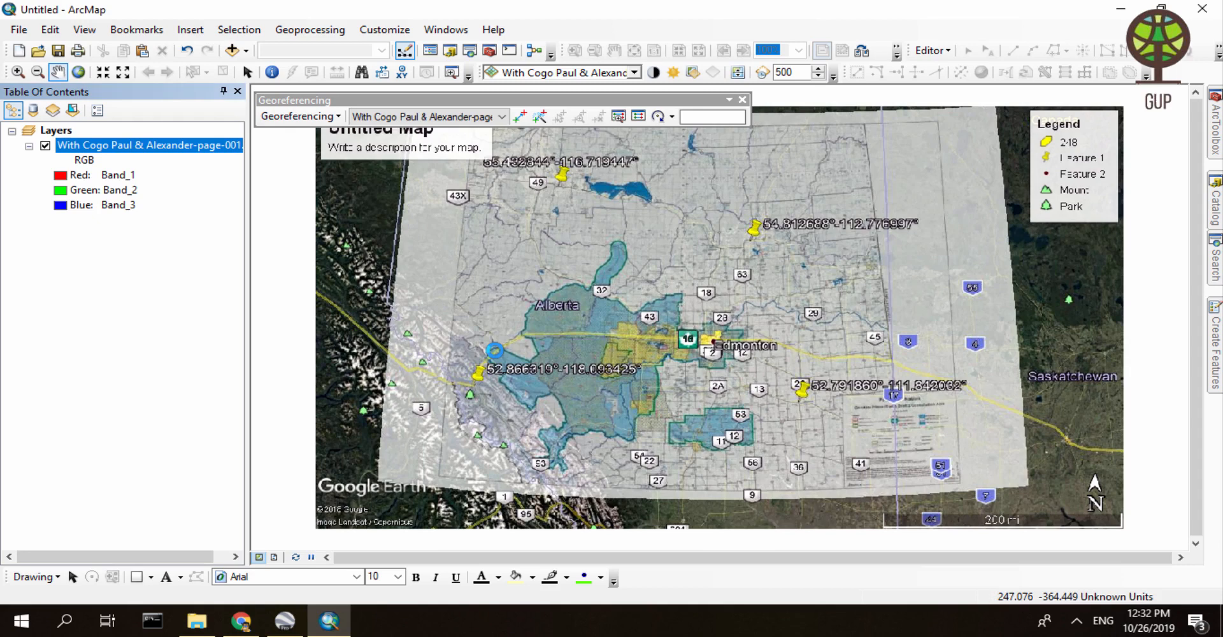
pyautogui.rightClick(48, 131)
pyautogui.click(155, 492)
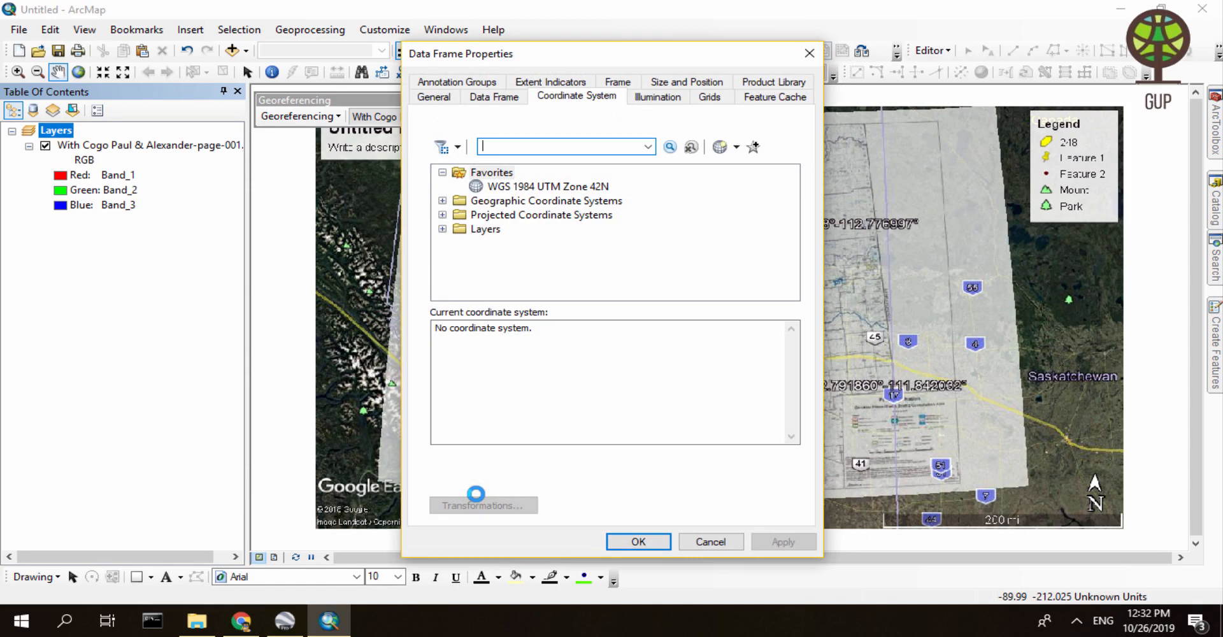
pyautogui.click(442, 200)
pyautogui.scroll(-2, 478, 261)
pyautogui.scroll(1, 478, 273)
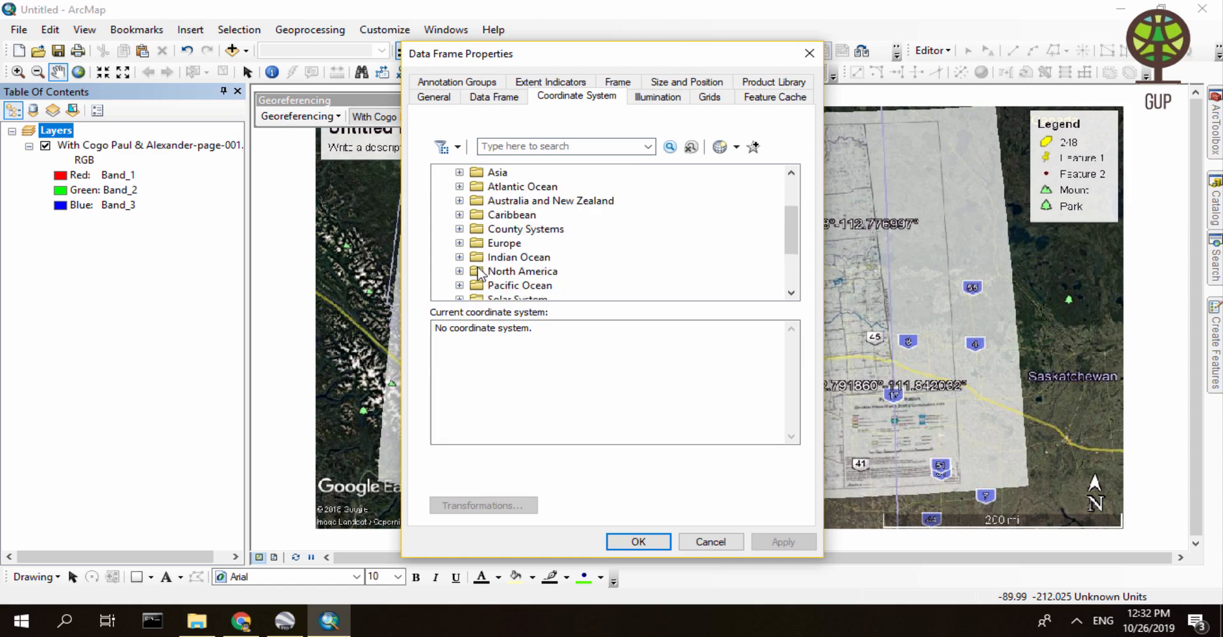
pyautogui.scroll(-2, 791, 241)
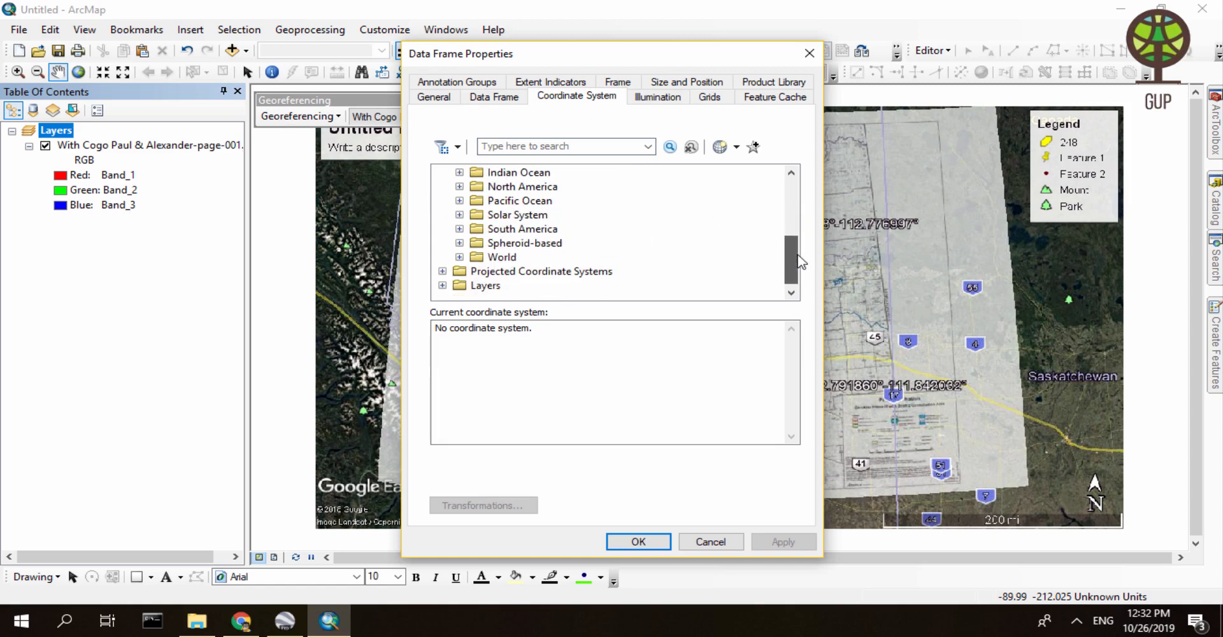
pyautogui.click(460, 256)
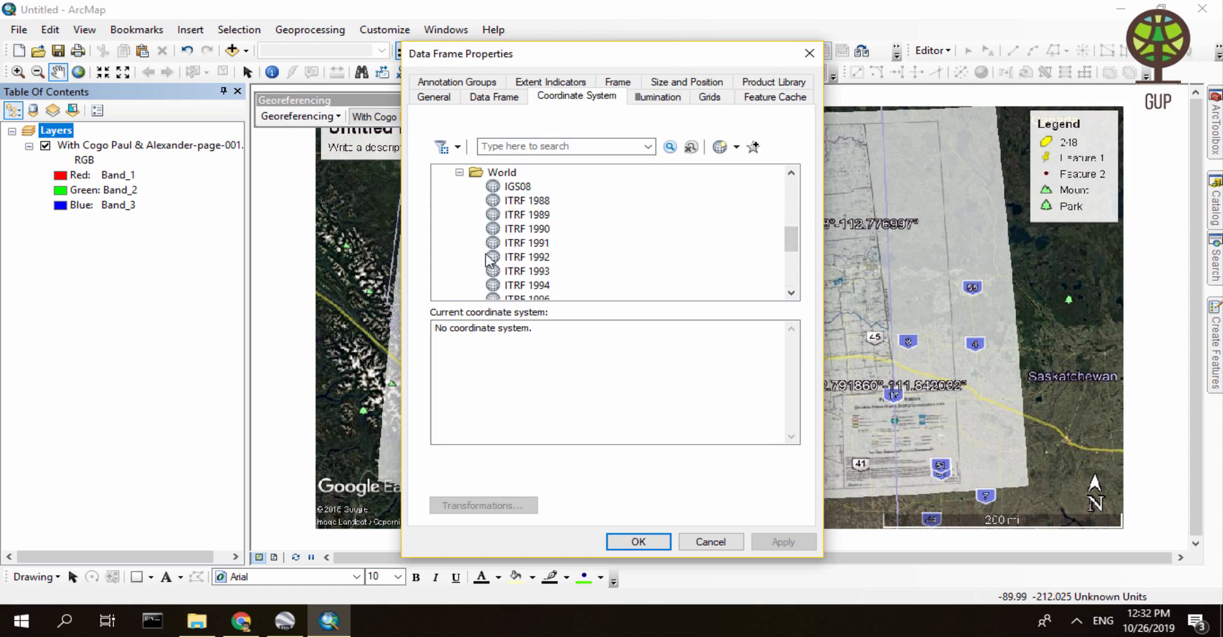
pyautogui.moveTo(792, 240); pyautogui.dragTo(792, 273)
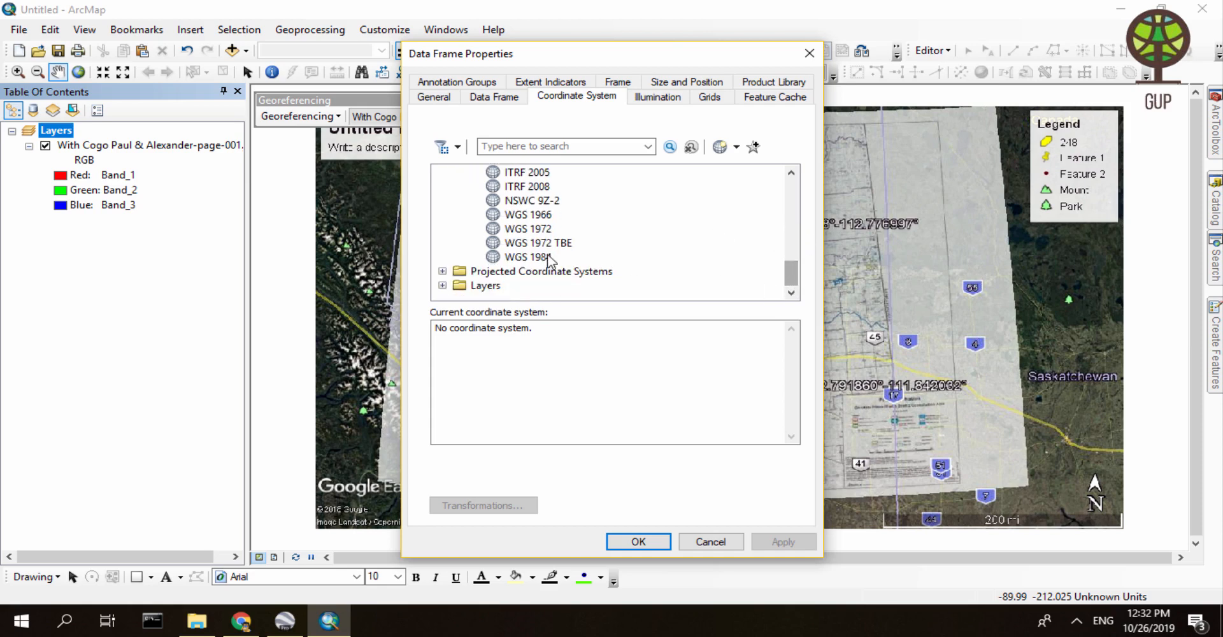
pyautogui.click(548, 256)
pyautogui.click(655, 542)
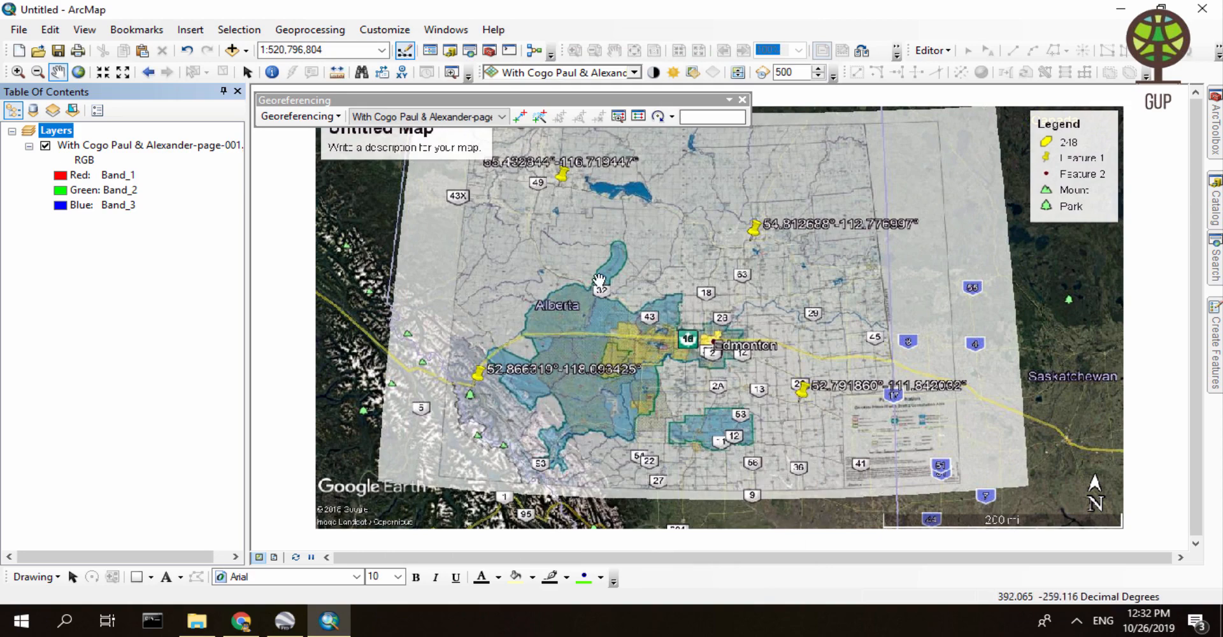
# Start a georeferencing control point at the tip of the placemark labelled 54.812688°-112.776997°
pyautogui.click(520, 116)
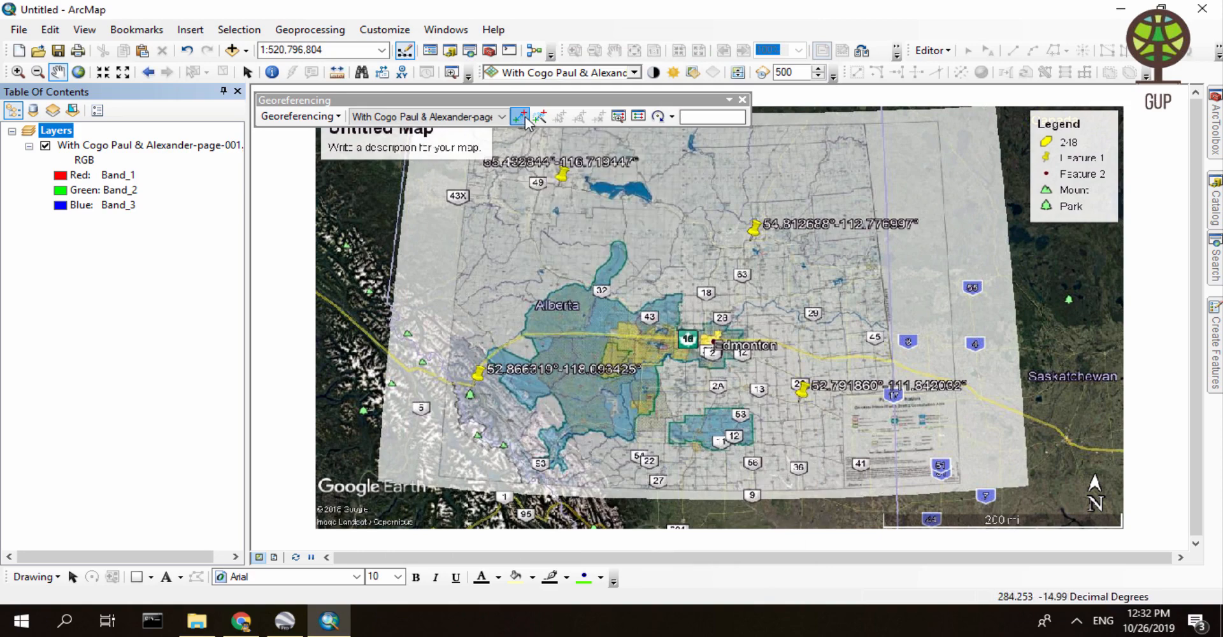
pyautogui.scroll(1, 748, 229)
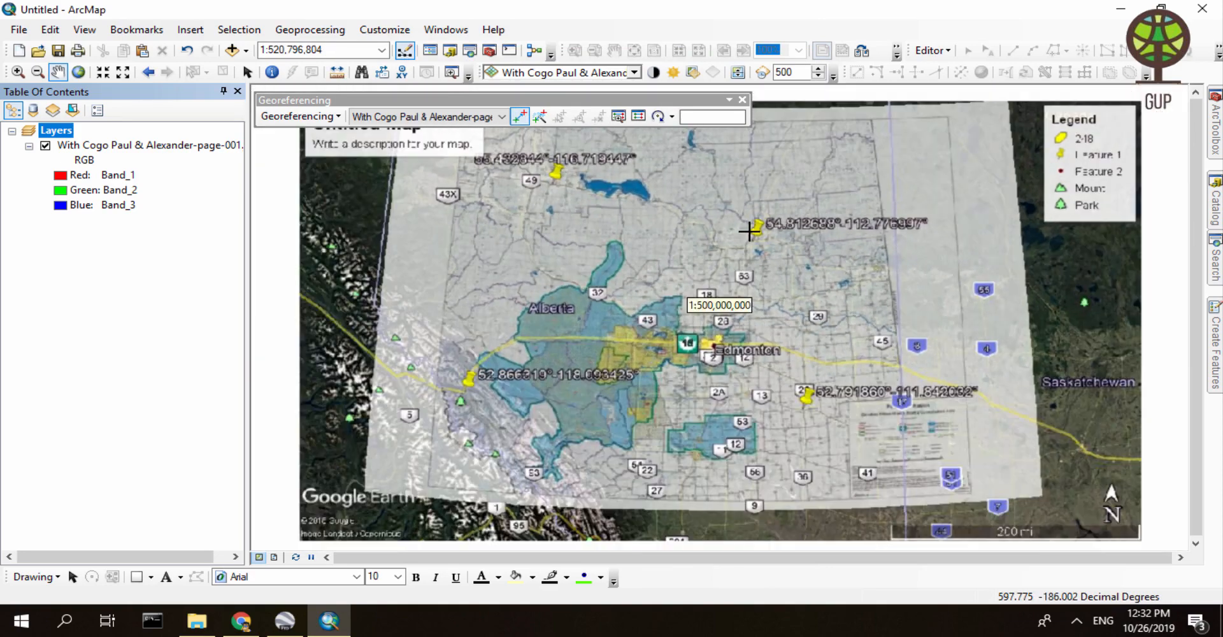
pyautogui.click(18, 72)
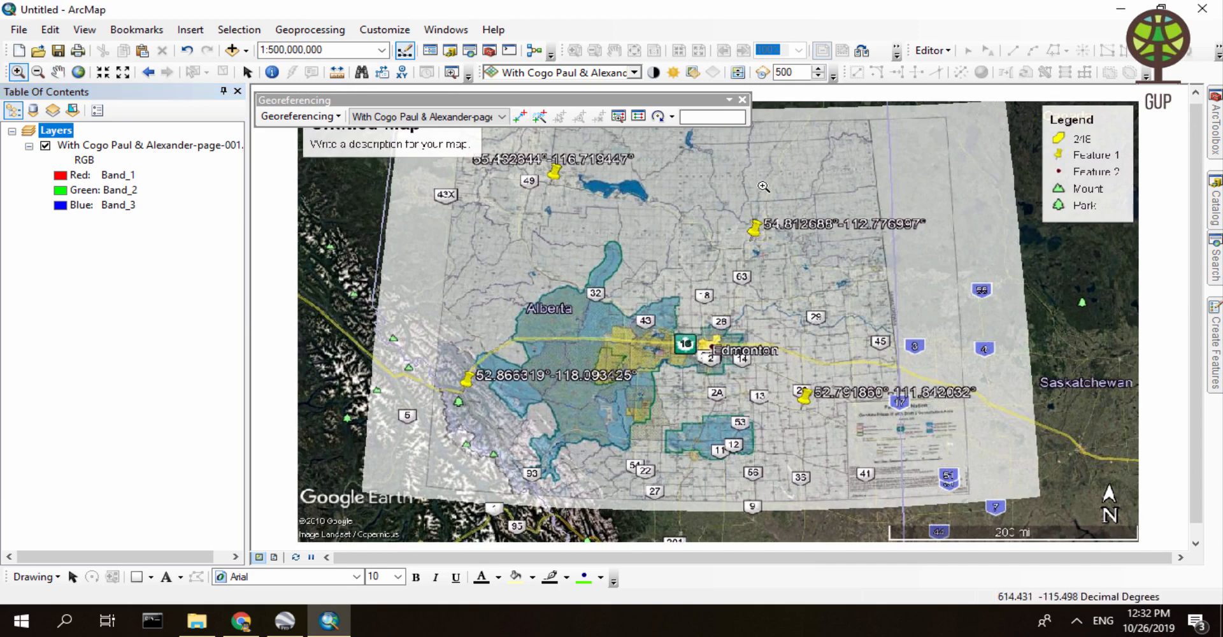
pyautogui.moveTo(741, 227); pyautogui.dragTo(776, 264)
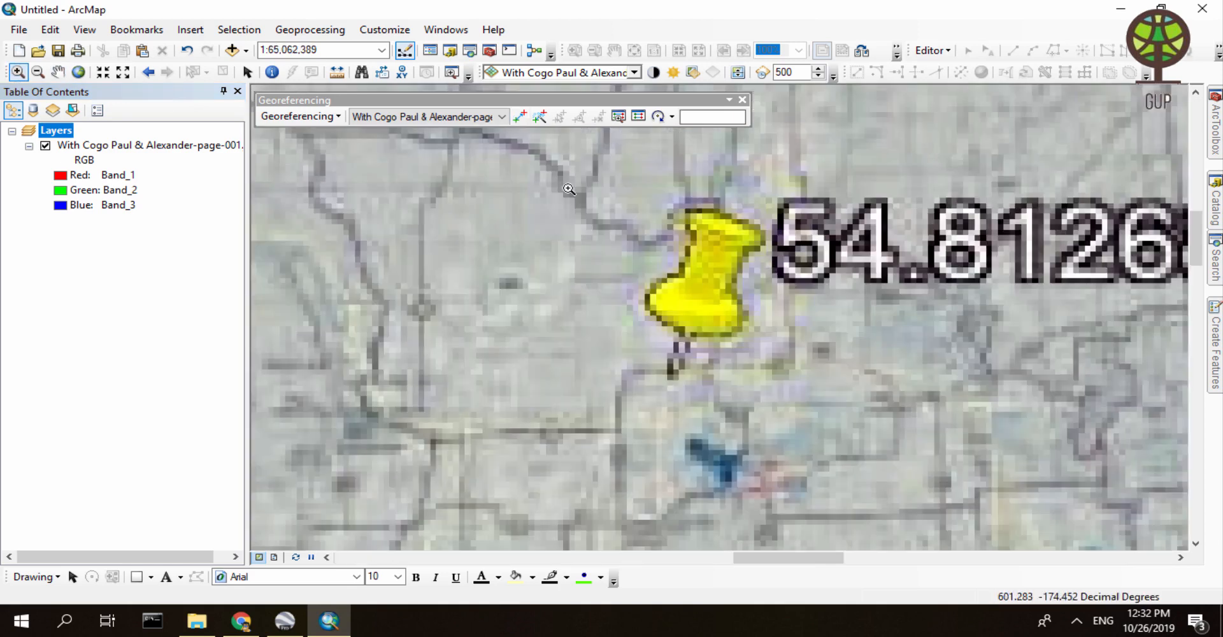
pyautogui.click(503, 118)
pyautogui.click(521, 113)
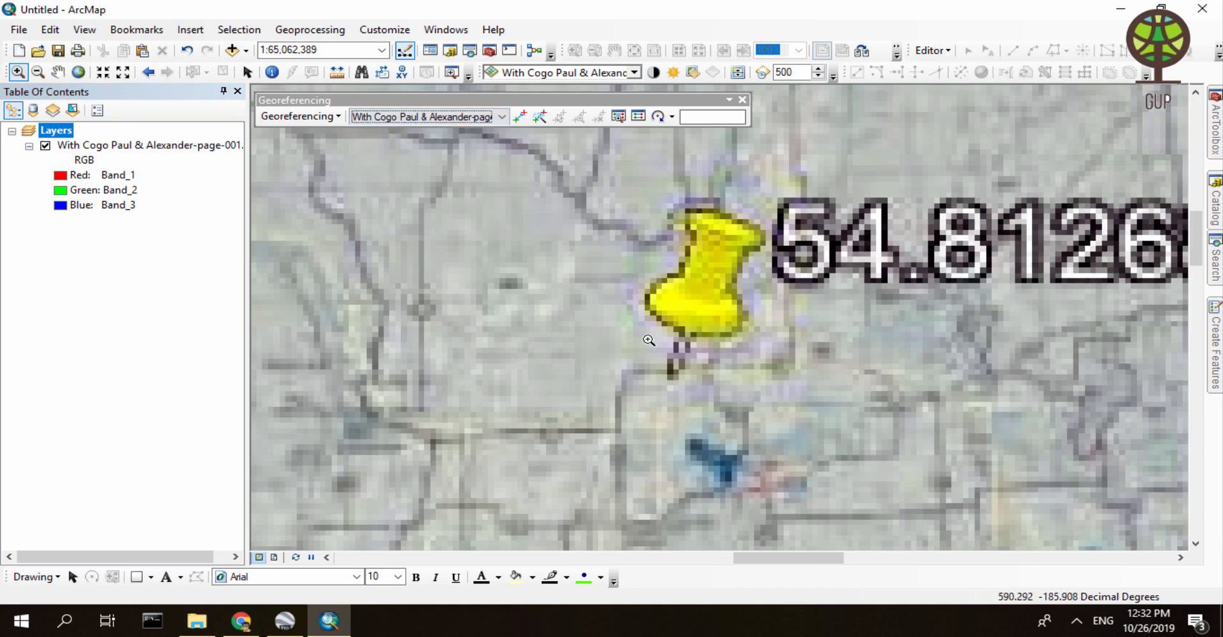
pyautogui.click(521, 117)
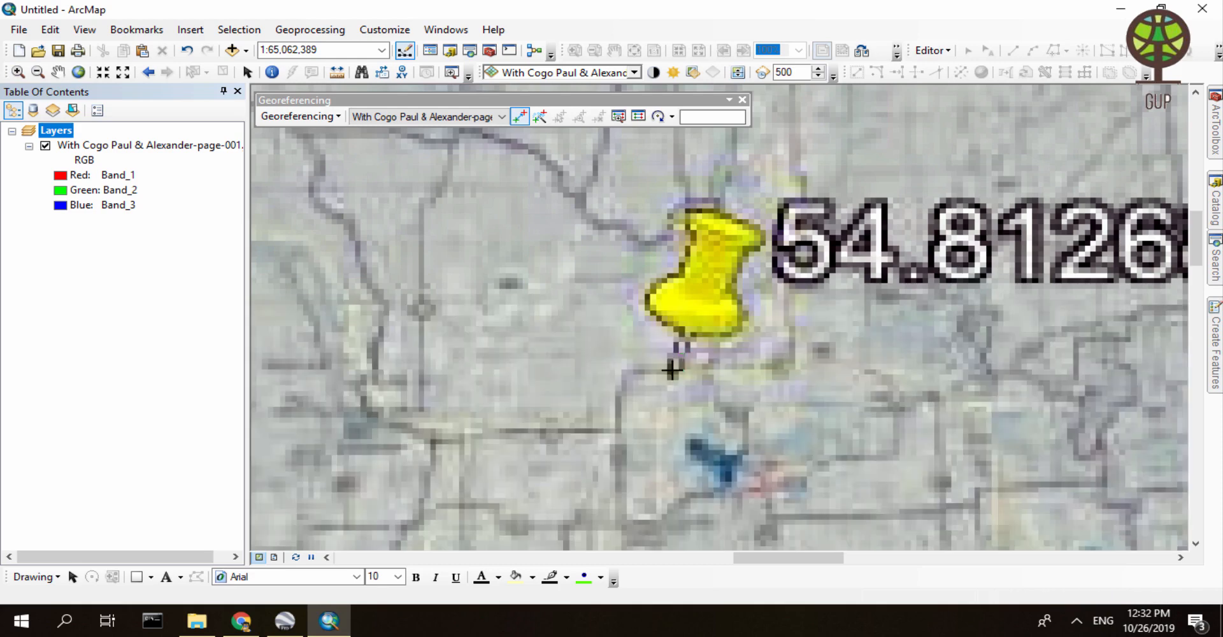
pyautogui.click(672, 370)
pyautogui.rightClick(673, 370)
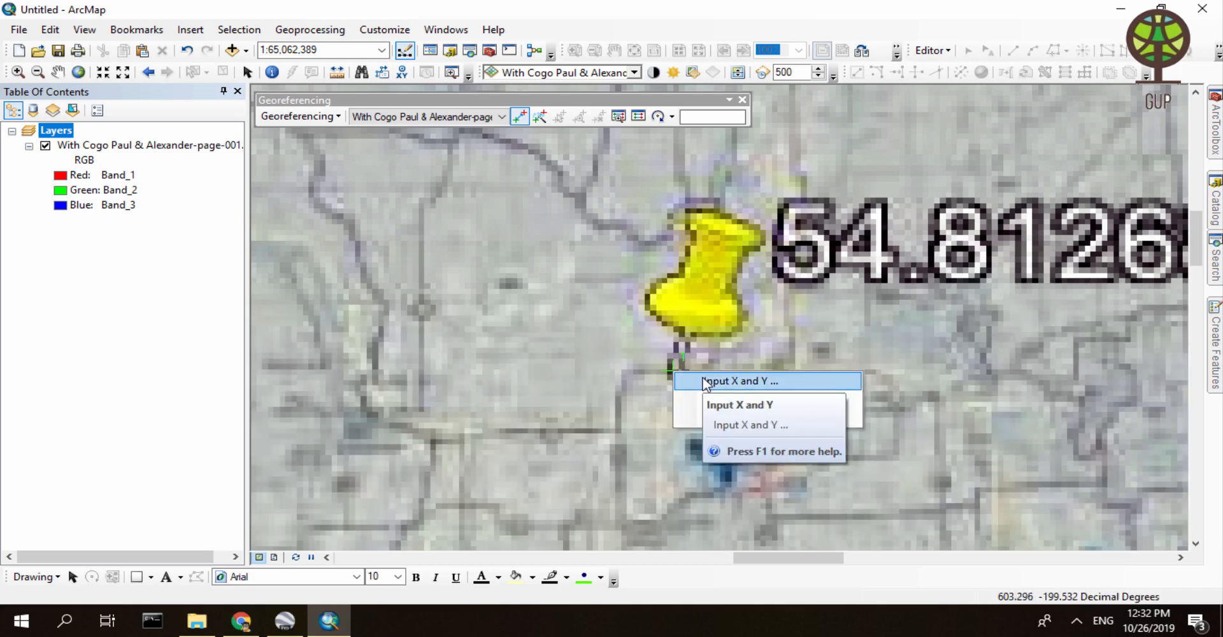
pyautogui.click(704, 383)
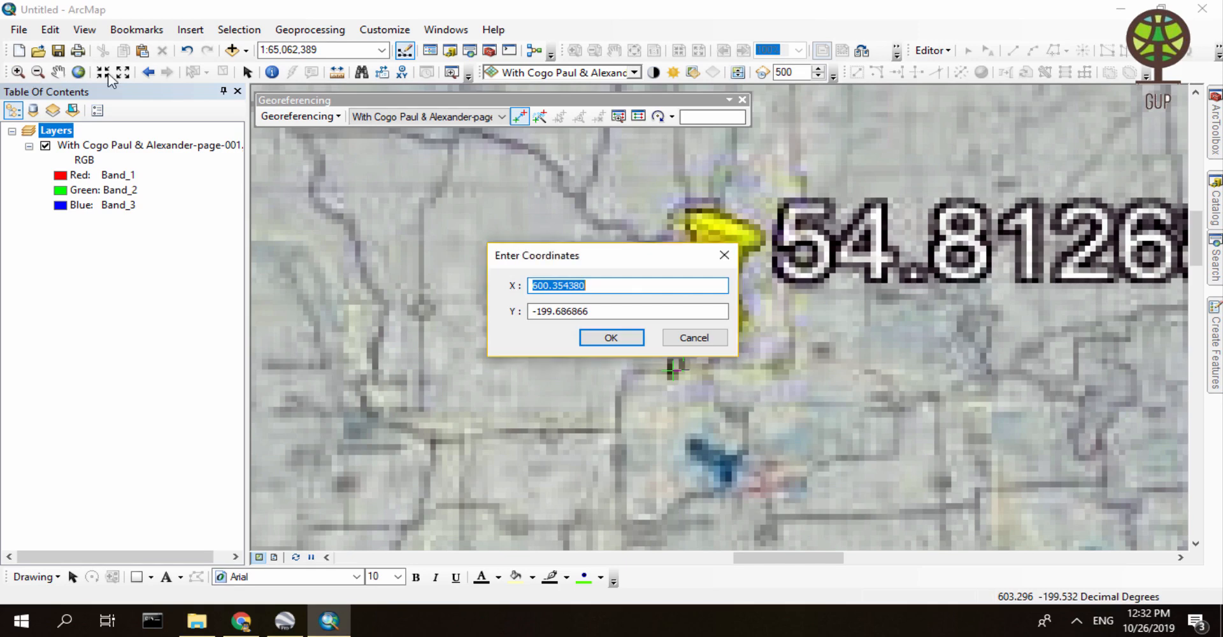
pyautogui.click(714, 343)
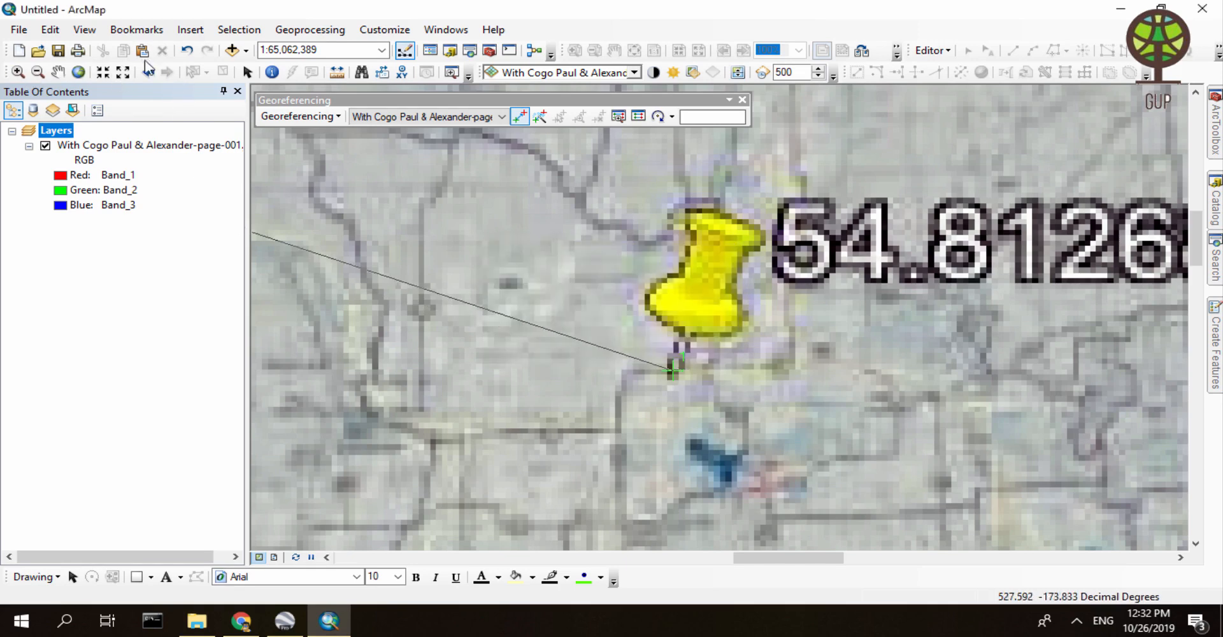
# Assign the control point at the northeastern placemark the coordinates X -112.776997 and Y 54.812688
pyautogui.click(102, 73)
pyautogui.click(121, 73)
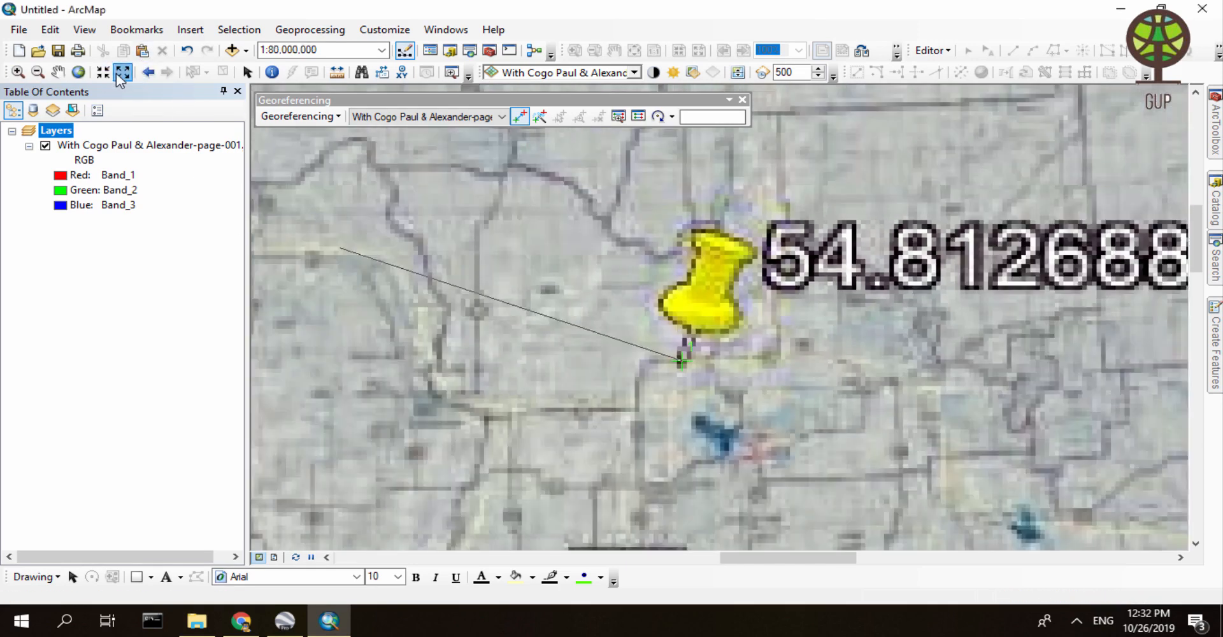
pyautogui.click(121, 72)
pyautogui.click(121, 73)
pyautogui.click(121, 72)
pyautogui.click(117, 72)
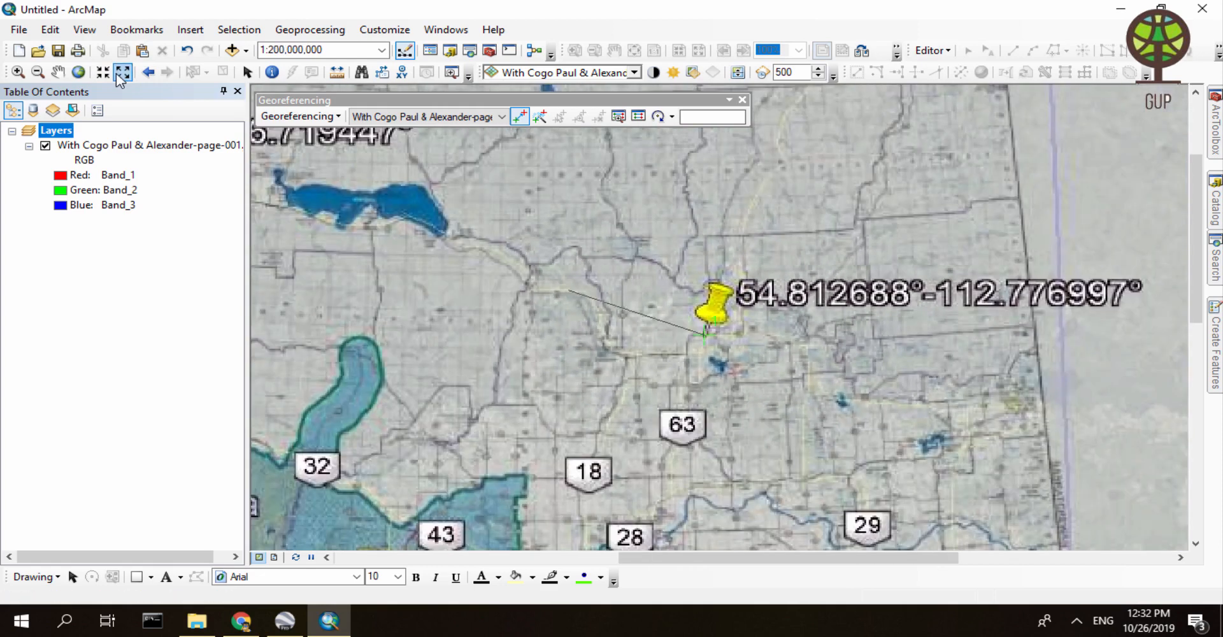
pyautogui.rightClick(651, 330)
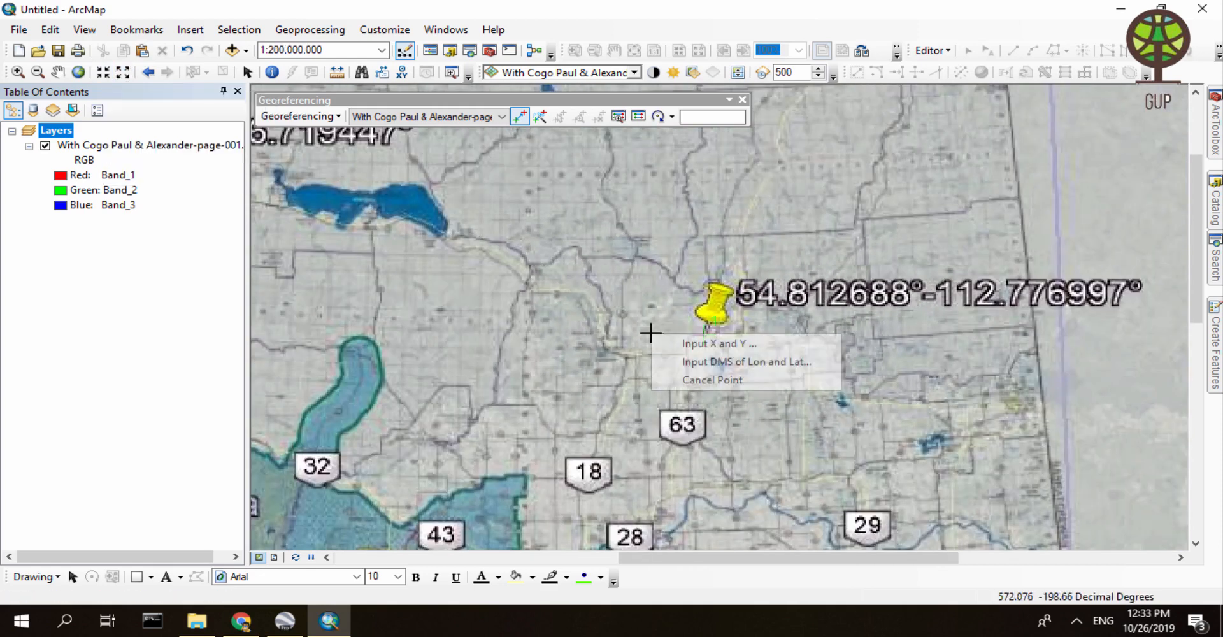
pyautogui.click(695, 338)
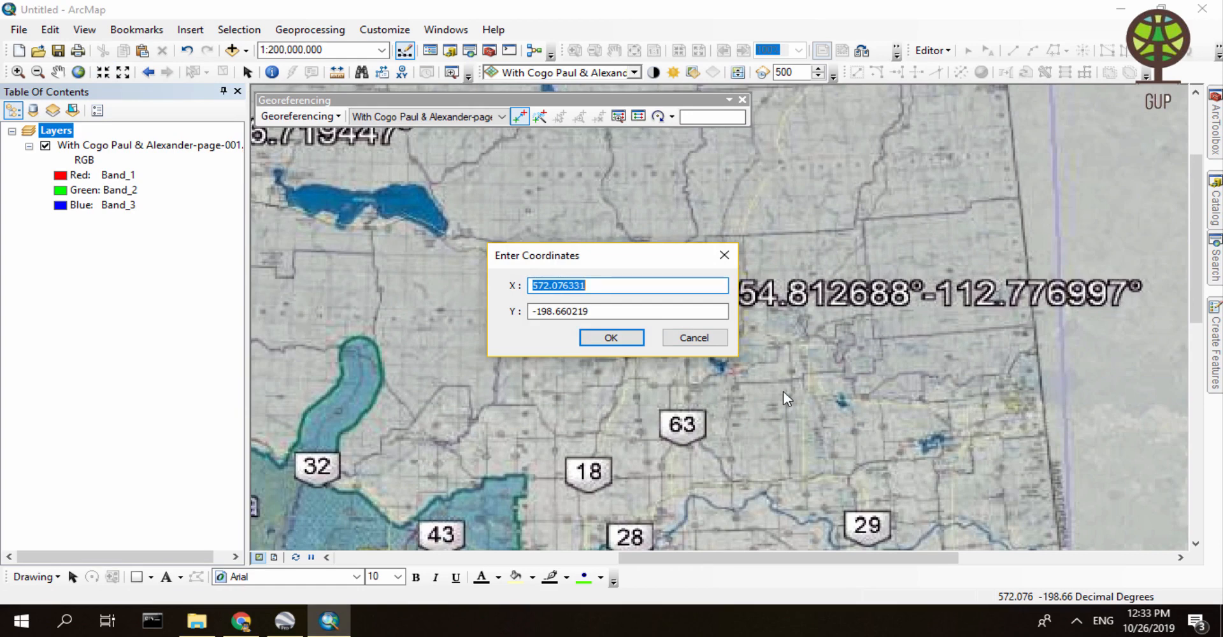
pyautogui.write('-112.776997')
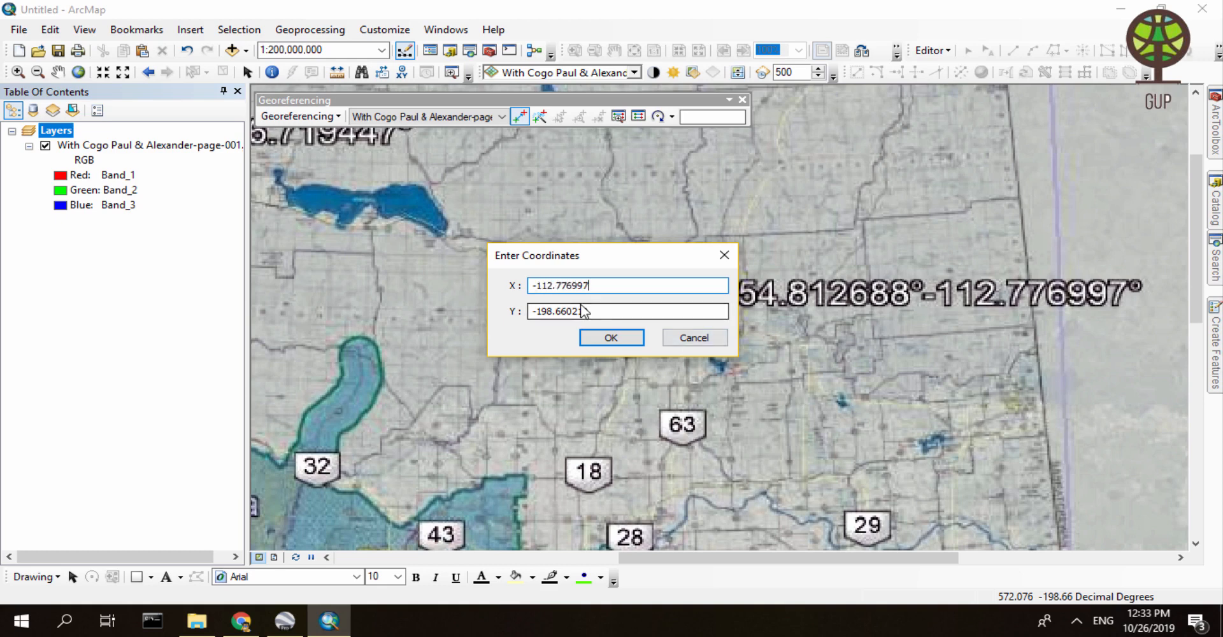
pyautogui.click(601, 307)
pyautogui.moveTo(600, 307); pyautogui.dragTo(521, 312)
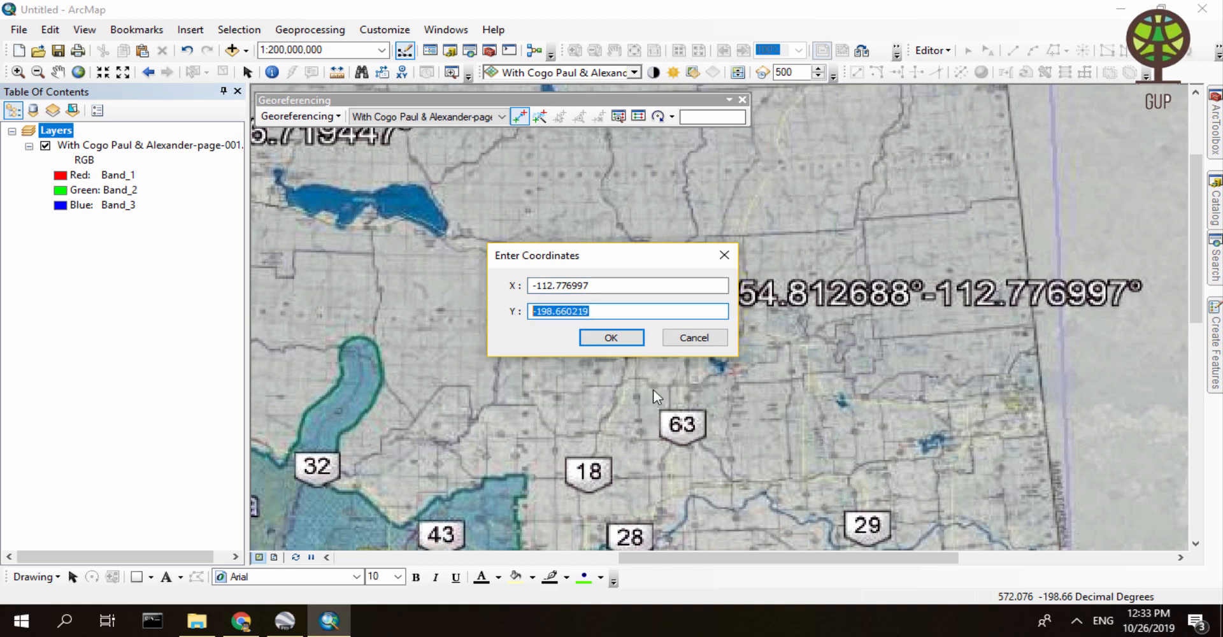
pyautogui.write('54')
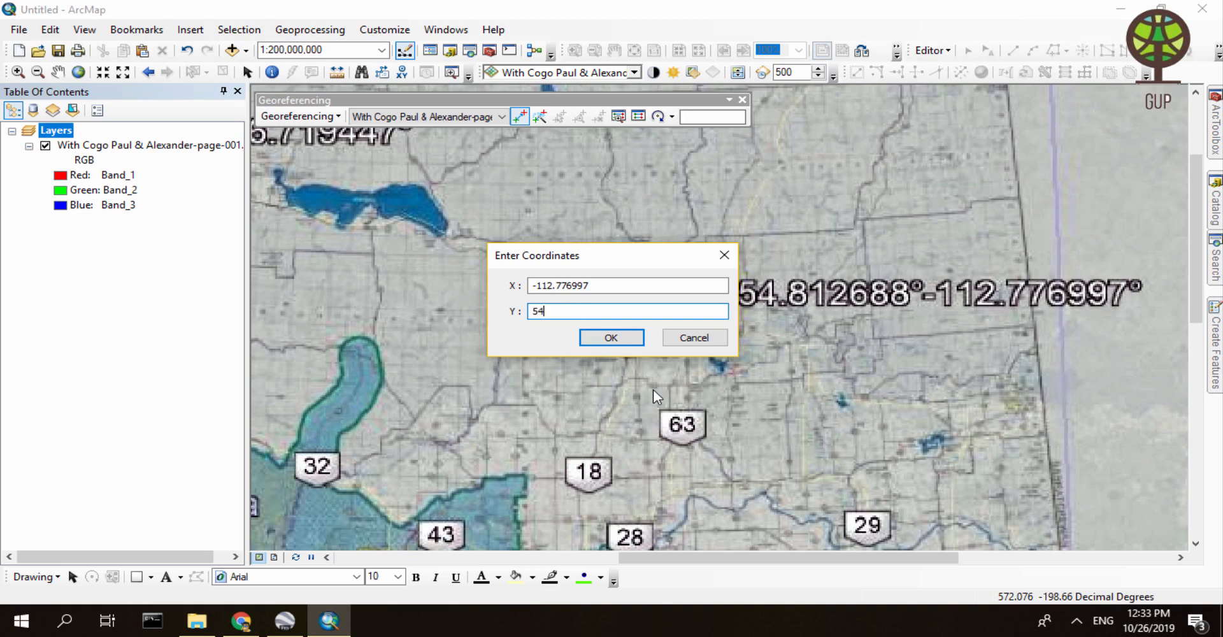
pyautogui.write('.812688')
pyautogui.press('Return')
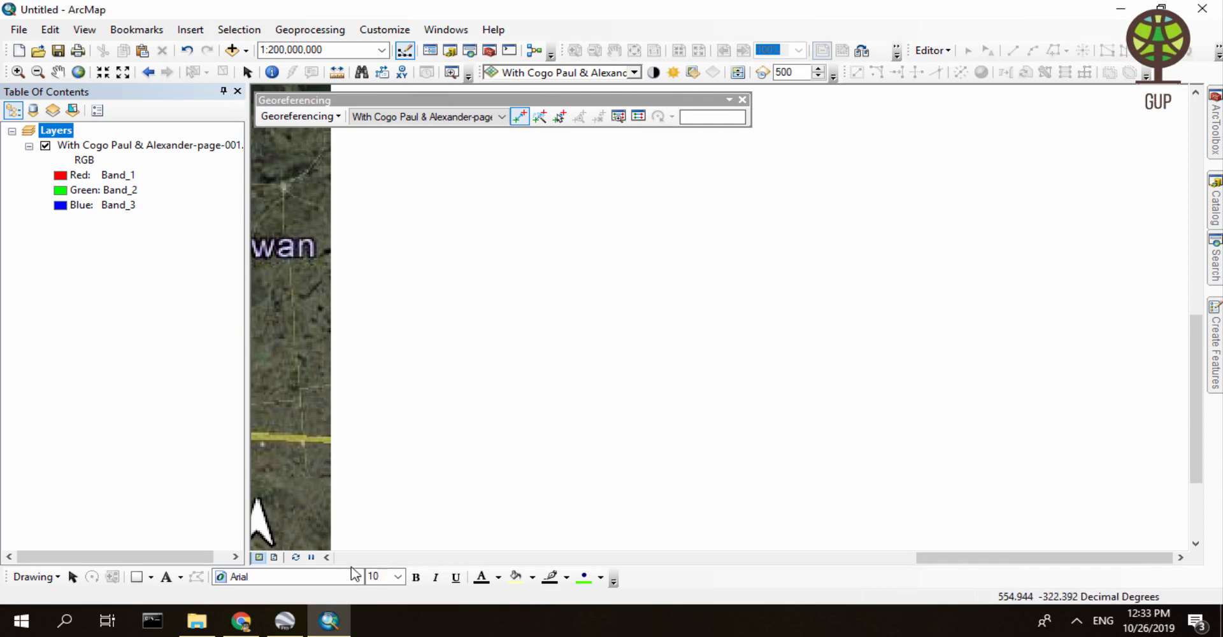
# Start a second control point at the tip of the placemark labelled 55.432844°-116.719447°, near the highway 49 marker
pyautogui.click(327, 557)
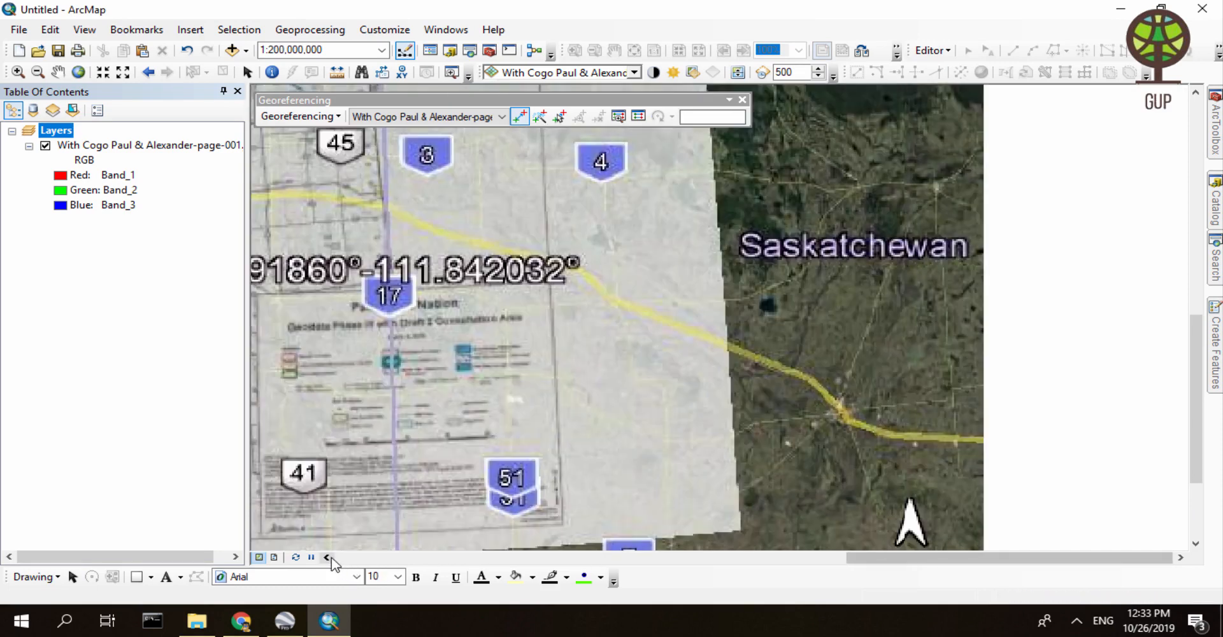
pyautogui.click(327, 557)
pyautogui.click(328, 557)
pyautogui.click(328, 557)
pyautogui.click(328, 557)
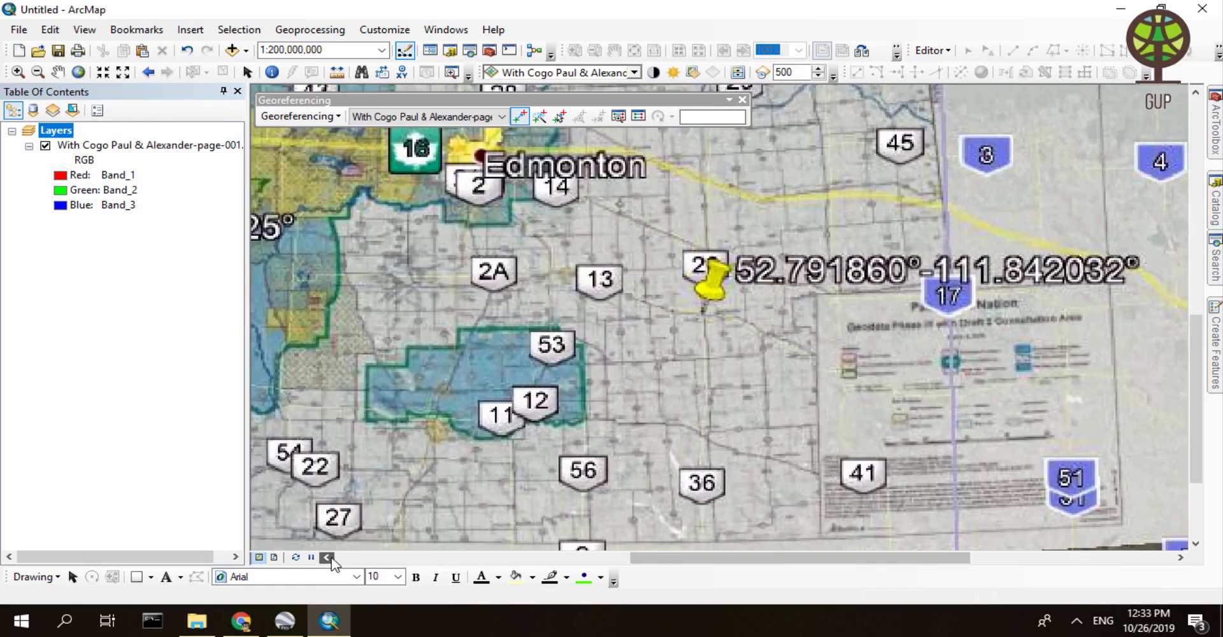
pyautogui.click(328, 557)
pyautogui.scroll(-3, 576, 337)
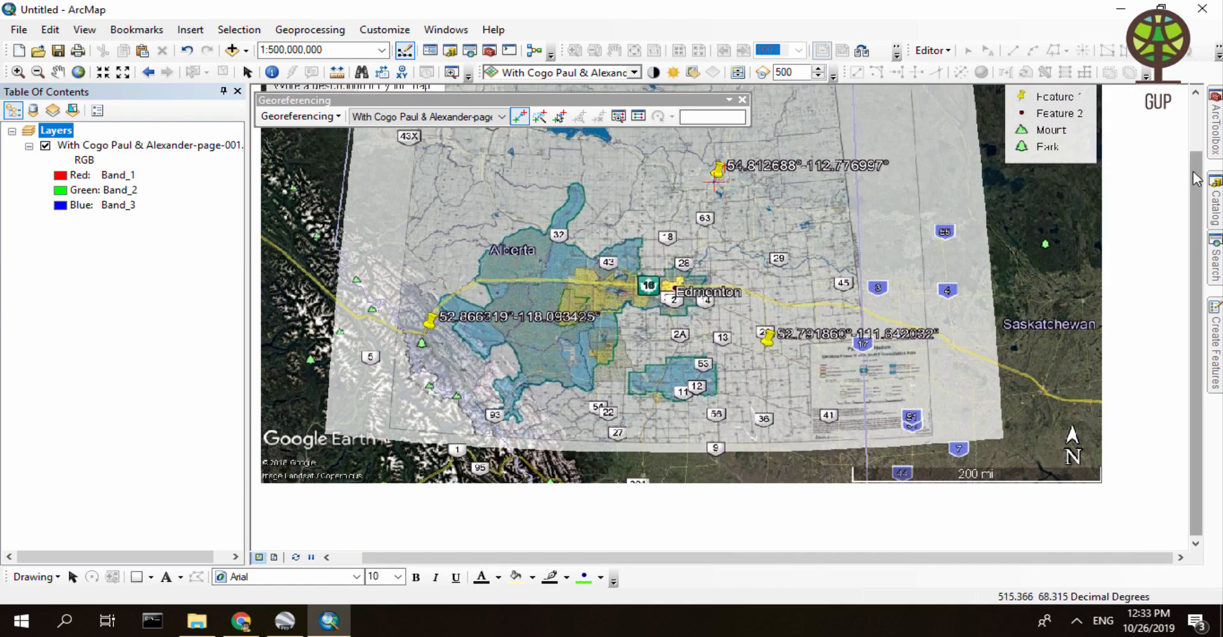
pyautogui.click(1195, 93)
pyautogui.scroll(4, 499, 164)
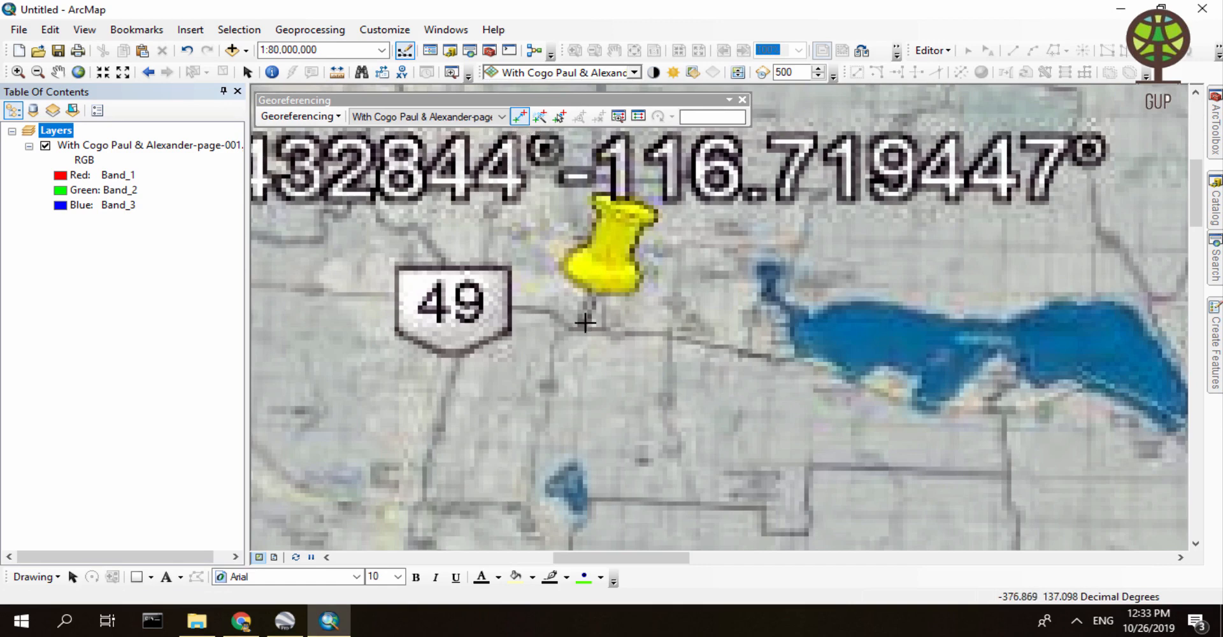
pyautogui.scroll(-1, 724, 320)
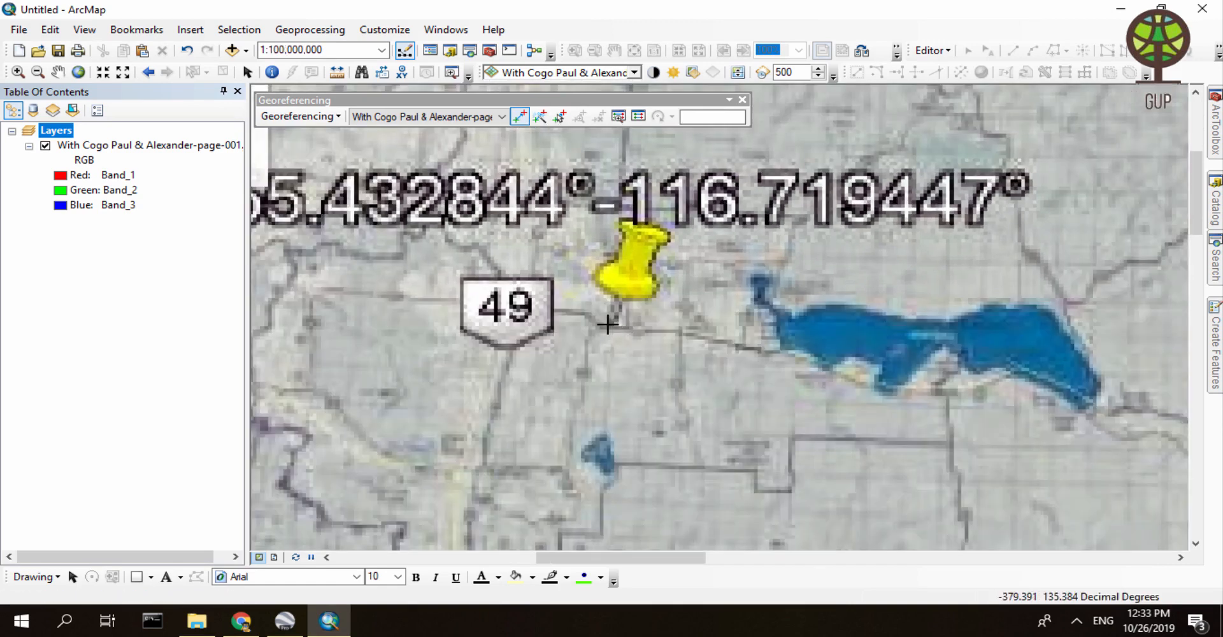
pyautogui.scroll(-1, 607, 324)
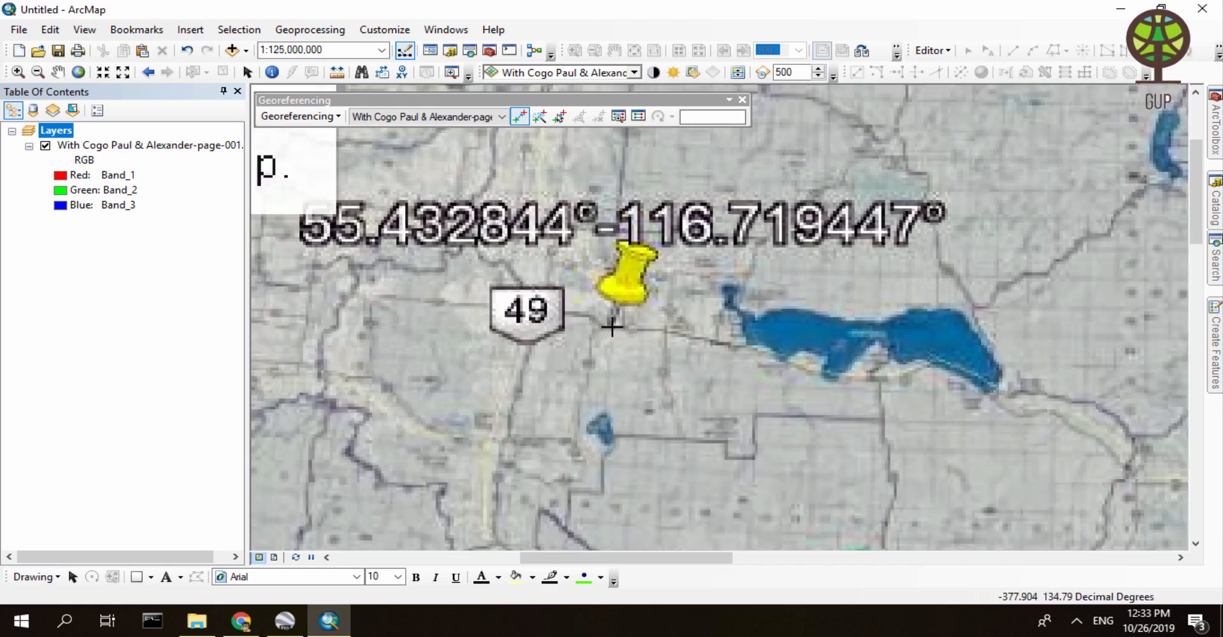
pyautogui.click(612, 326)
# Assign the second control point the coordinates X -116.719447 and Y 55.432844
pyautogui.rightClick(611, 327)
pyautogui.click(624, 334)
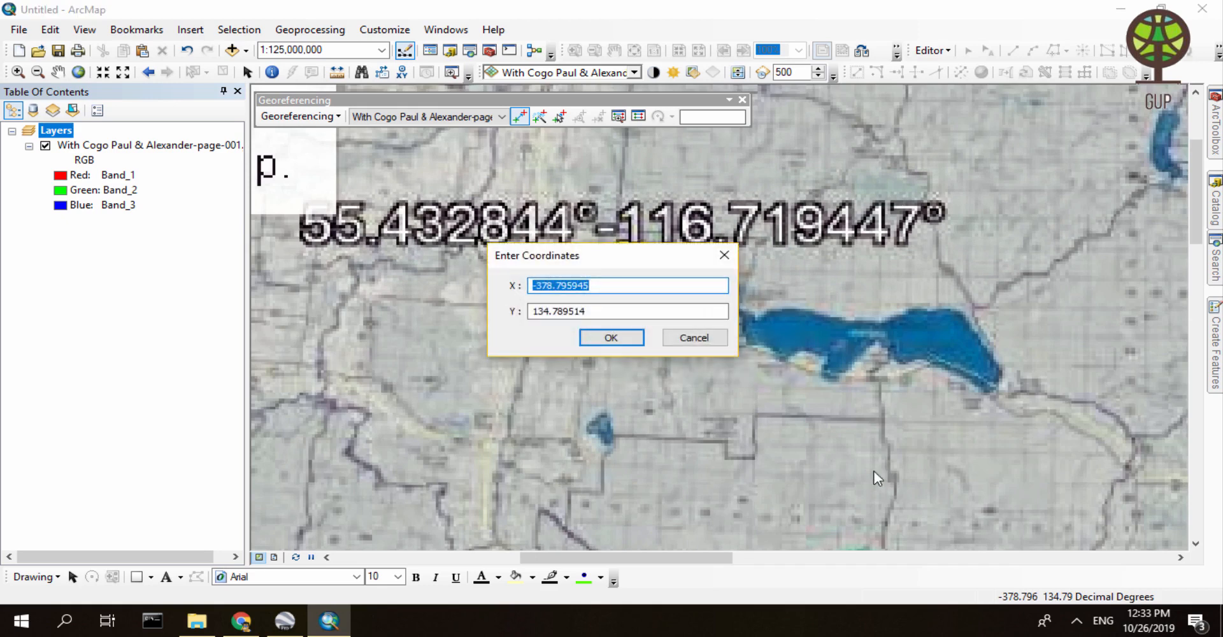
pyautogui.write('-116.719447')
pyautogui.press('Tab')
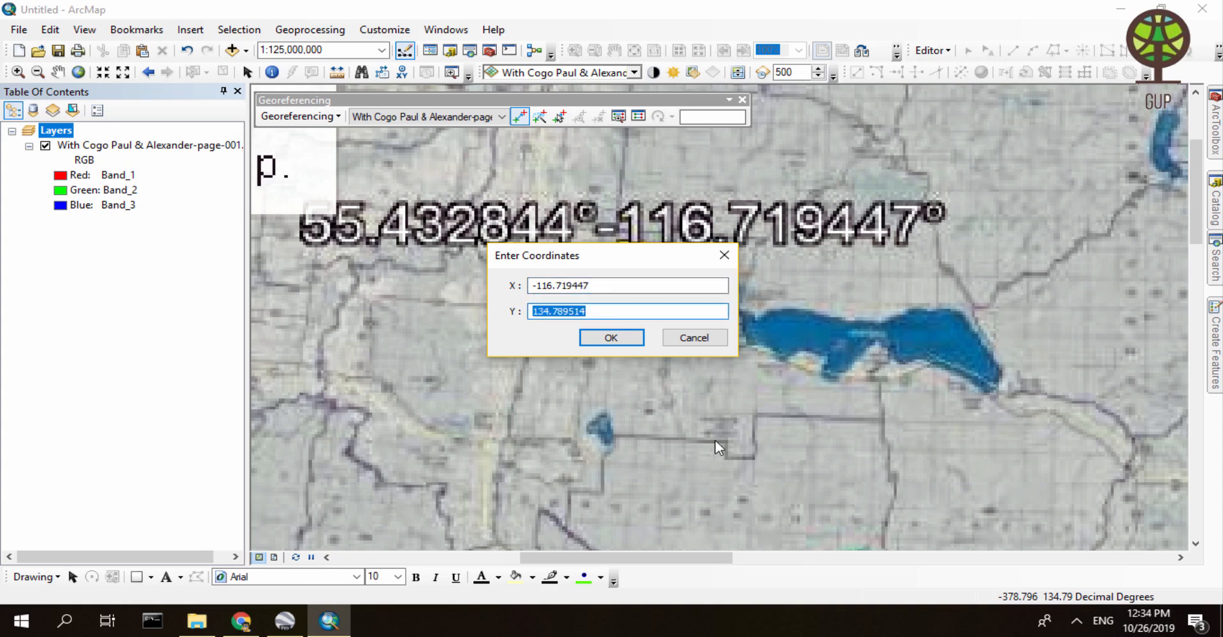
pyautogui.write('55.43')
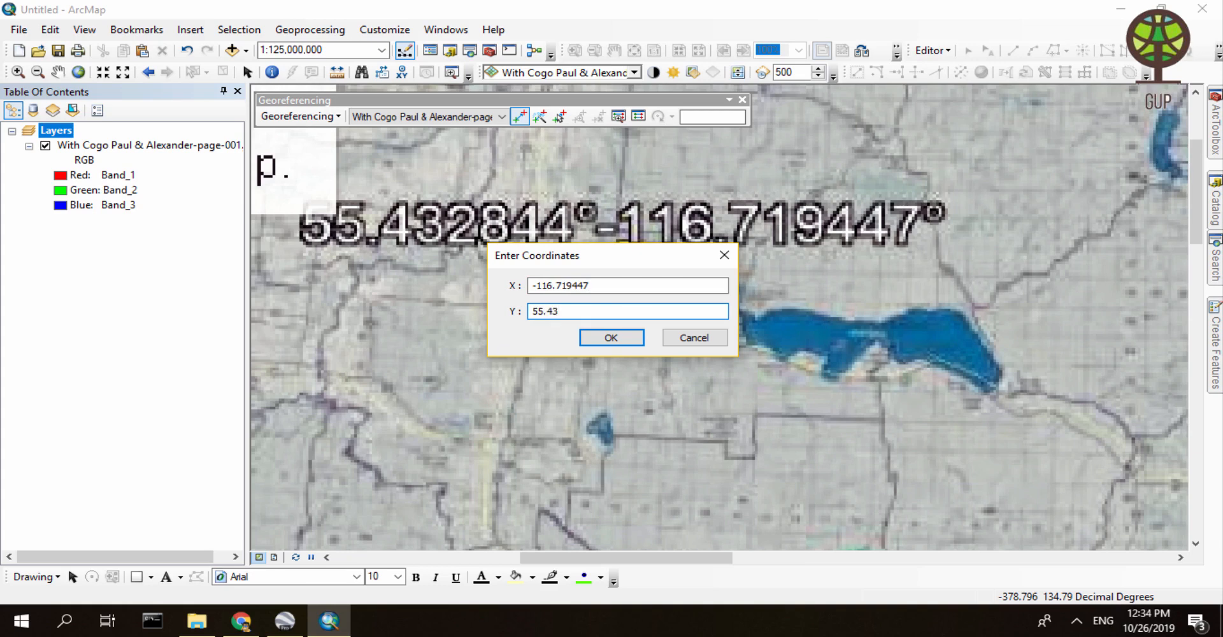
pyautogui.write('2844')
pyautogui.press('Return')
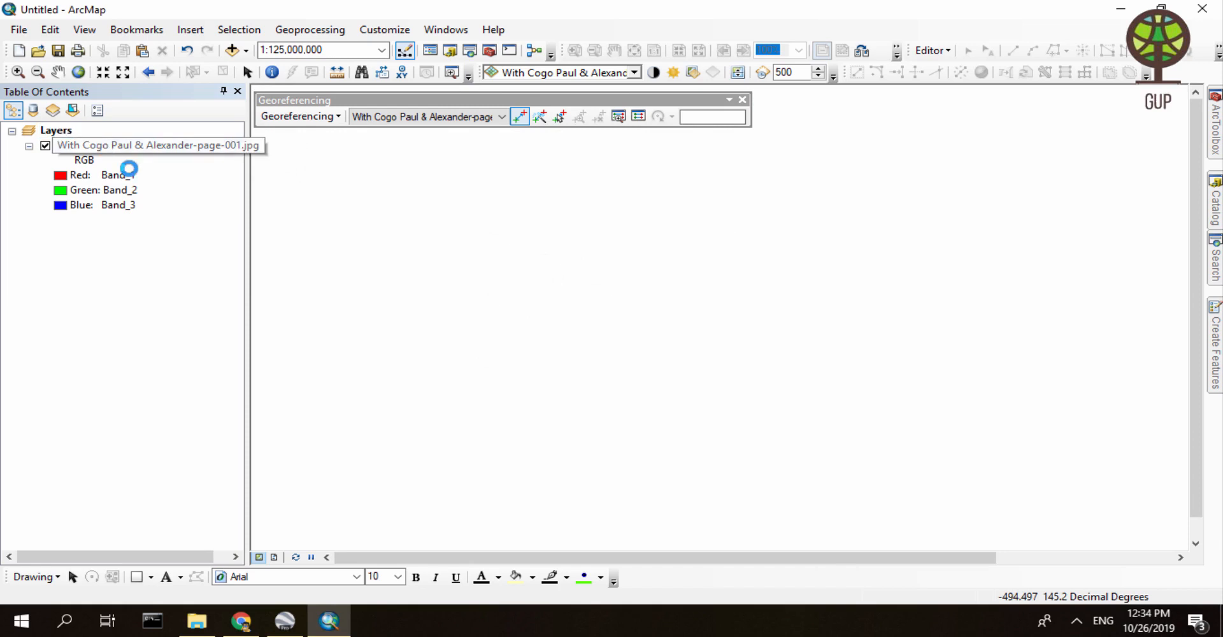
# Bring the shifted map image back into view and start a third control point at the tip of the southwestern placemark
pyautogui.rightClick(108, 146)
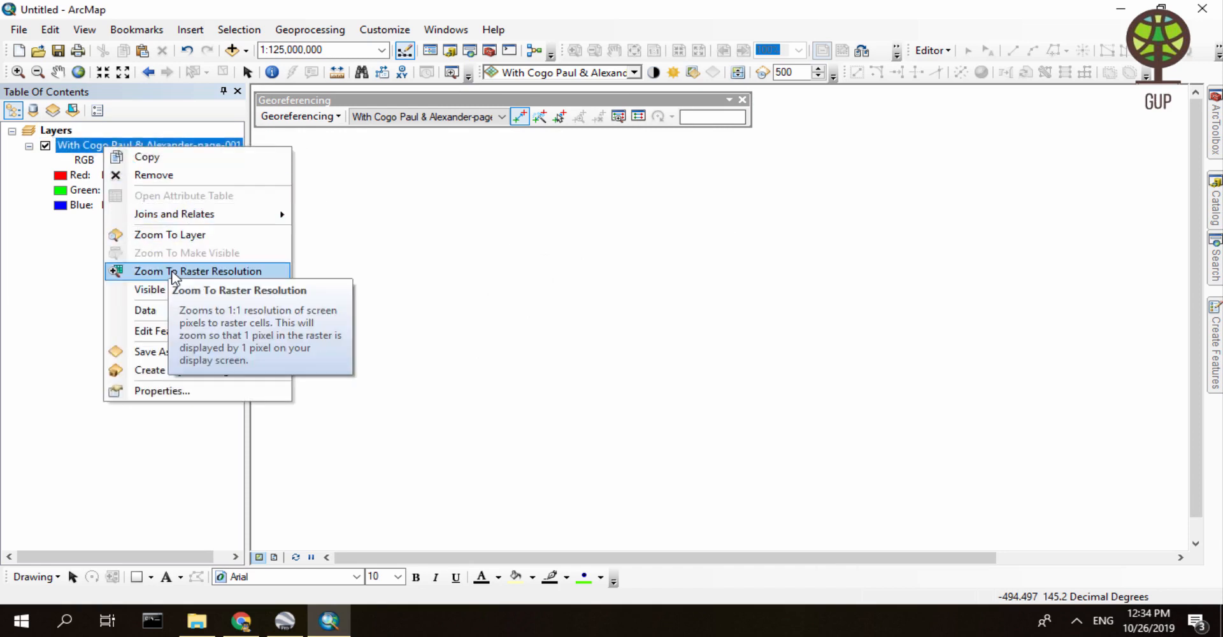
pyautogui.click(176, 237)
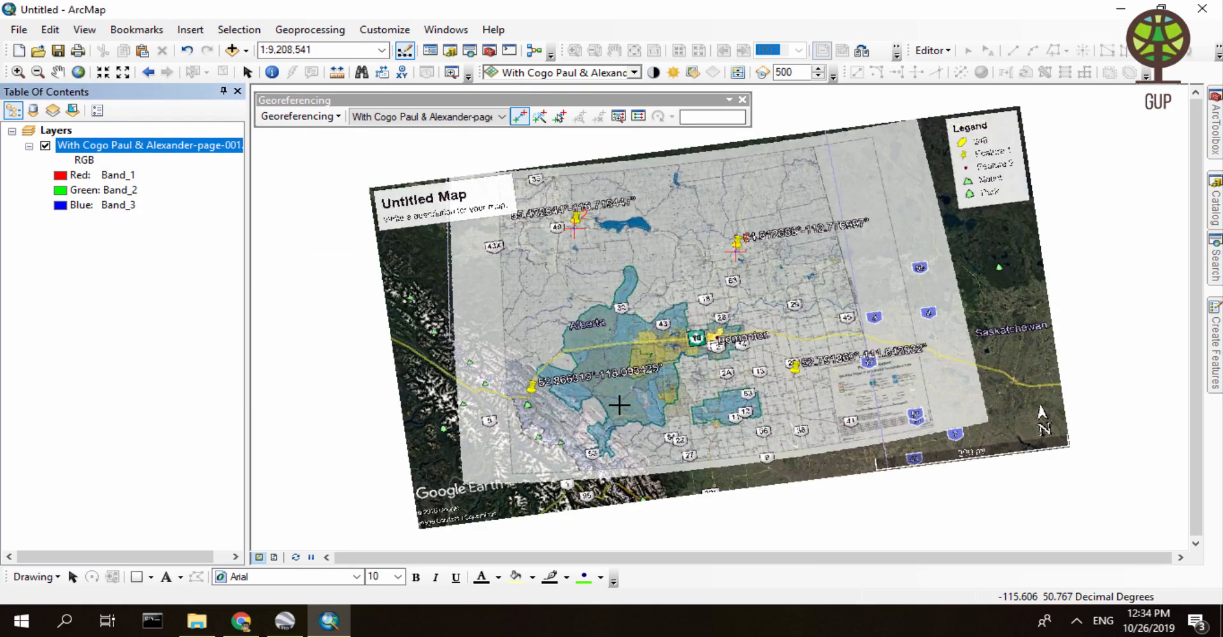
pyautogui.scroll(-4, 619, 405)
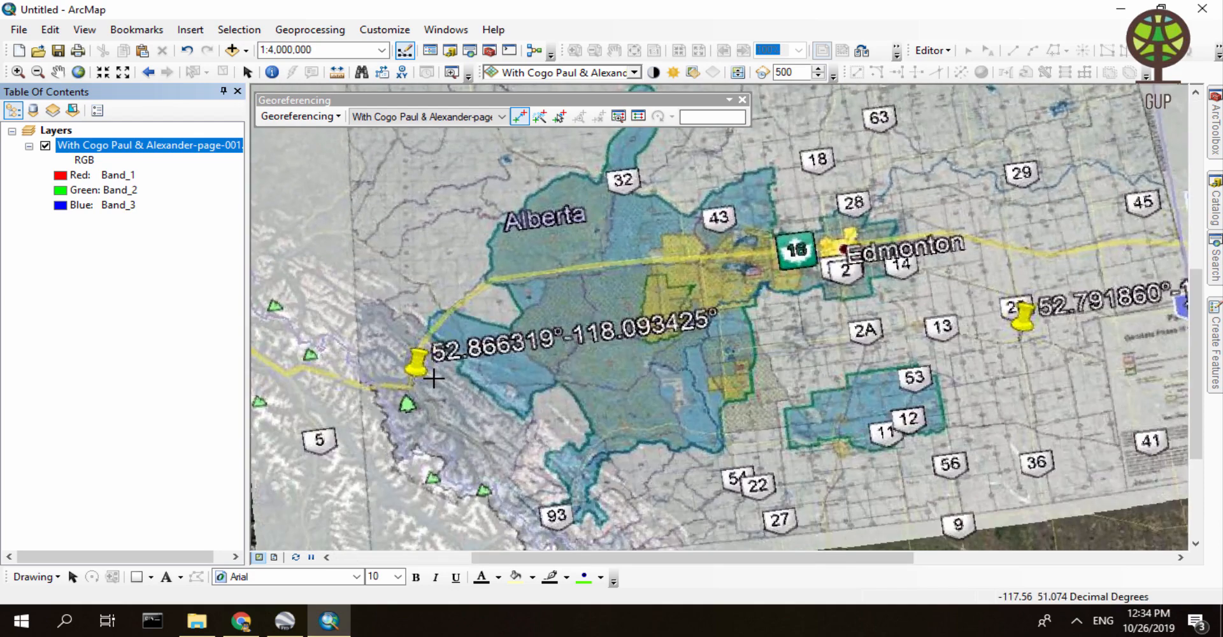
pyautogui.scroll(-3, 399, 366)
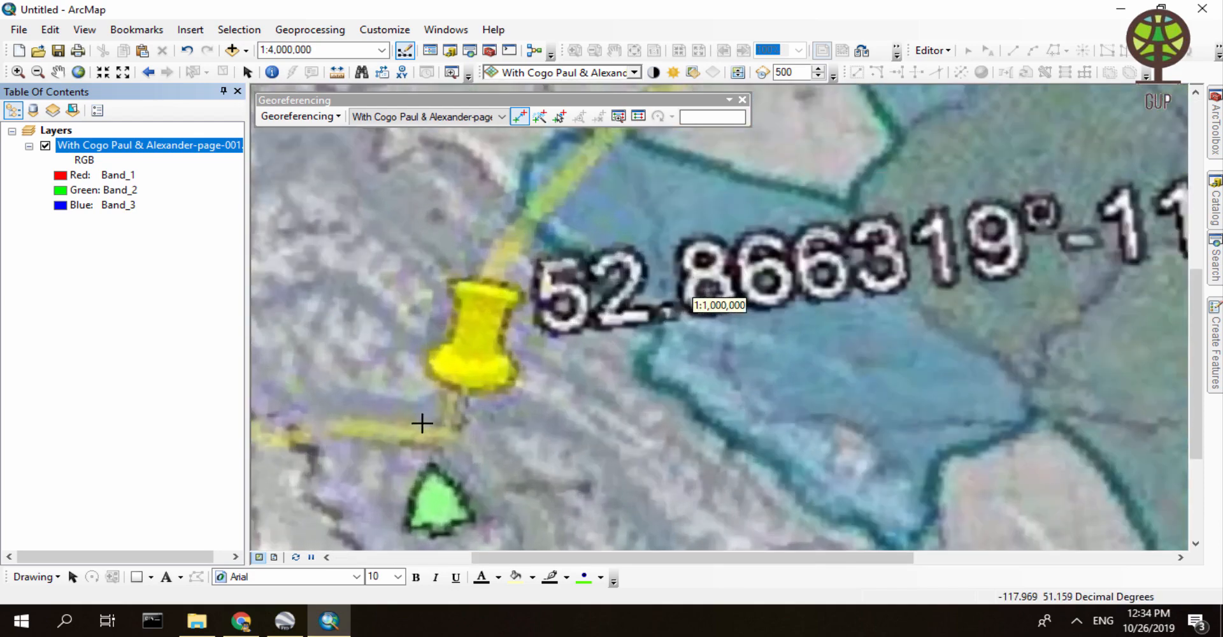
pyautogui.click(461, 437)
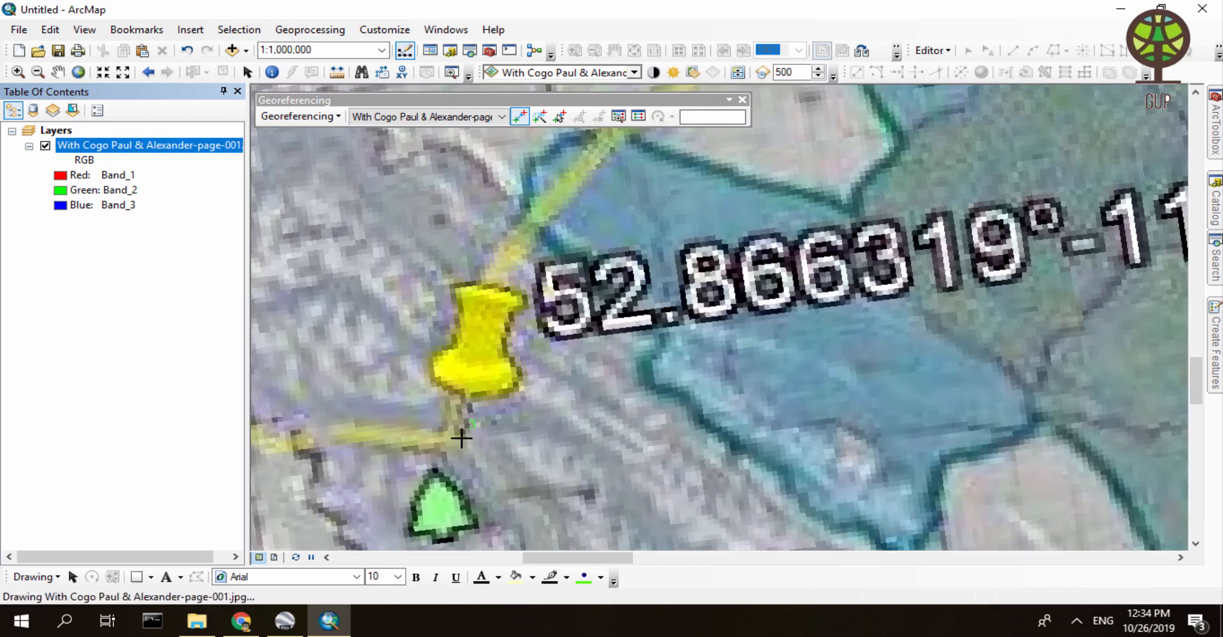
# Assign the third control point, at the southwestern placemark, the coordinates X -118.093425 and Y 52.866319
pyautogui.rightClick(461, 438)
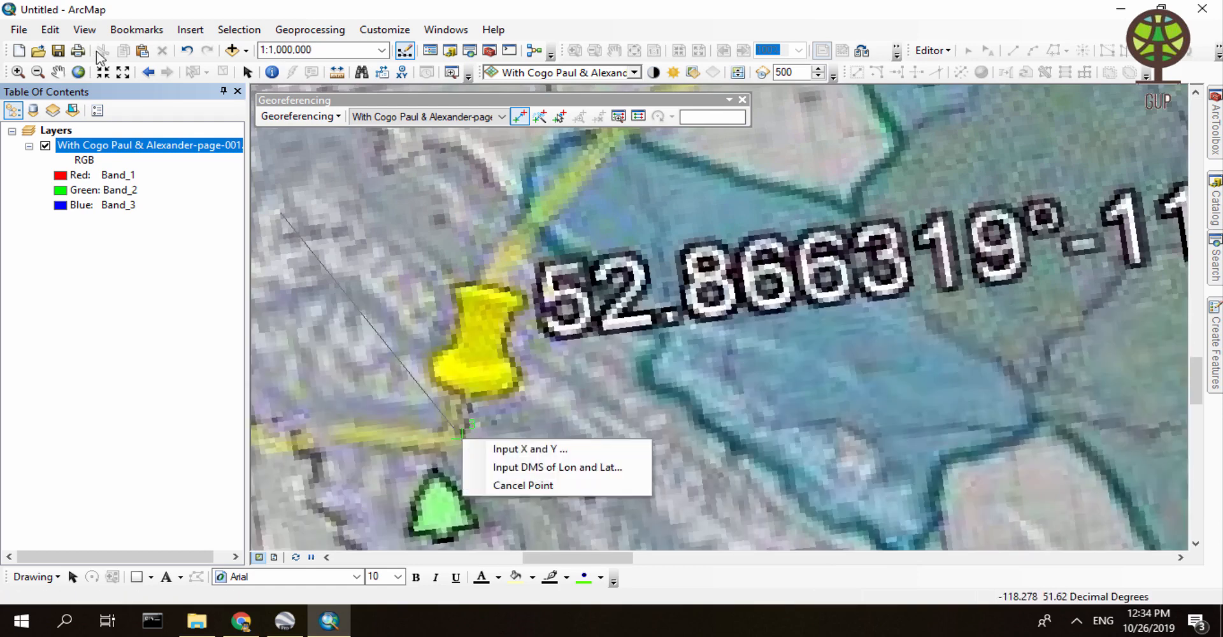
pyautogui.click(123, 72)
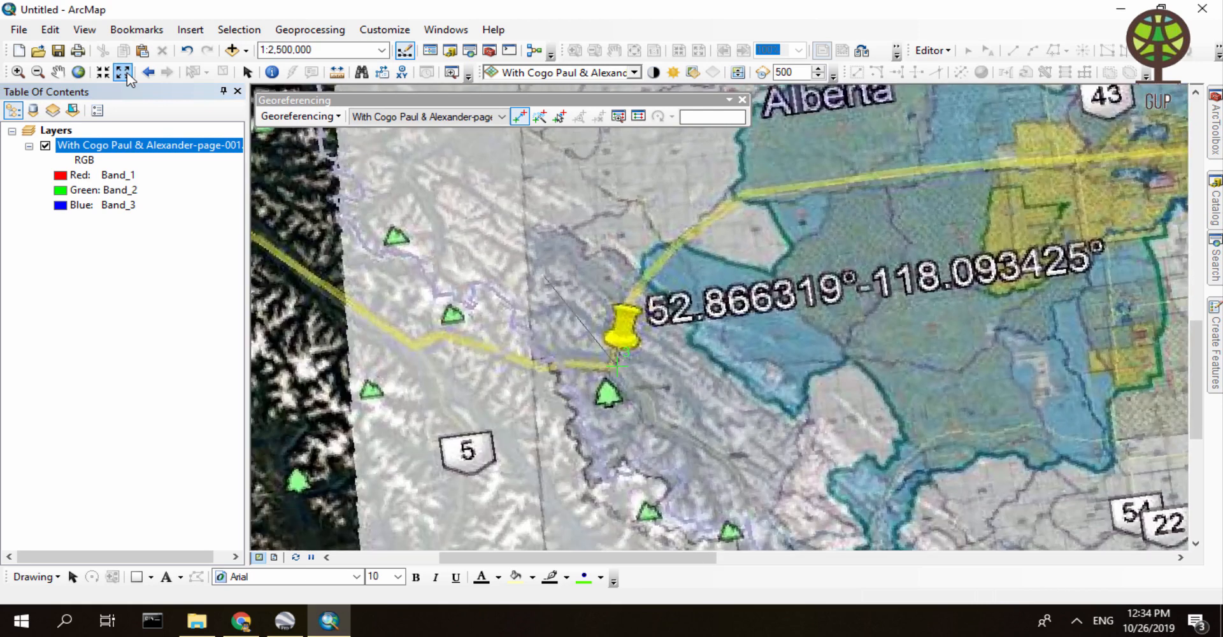
pyautogui.rightClick(550, 381)
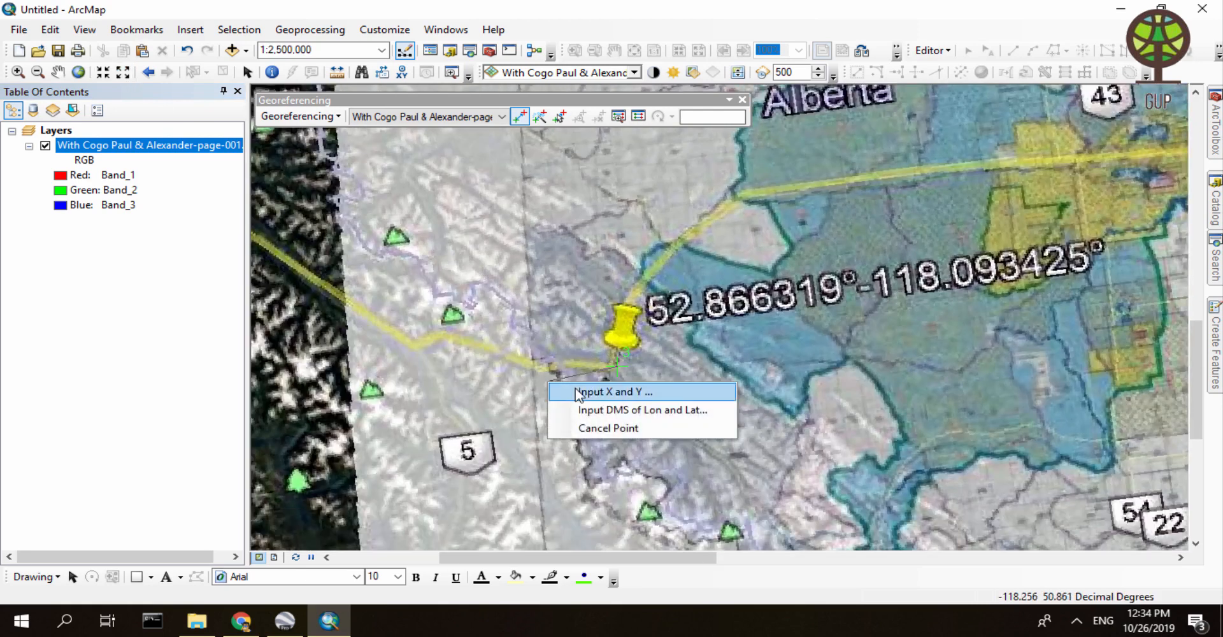
pyautogui.click(593, 399)
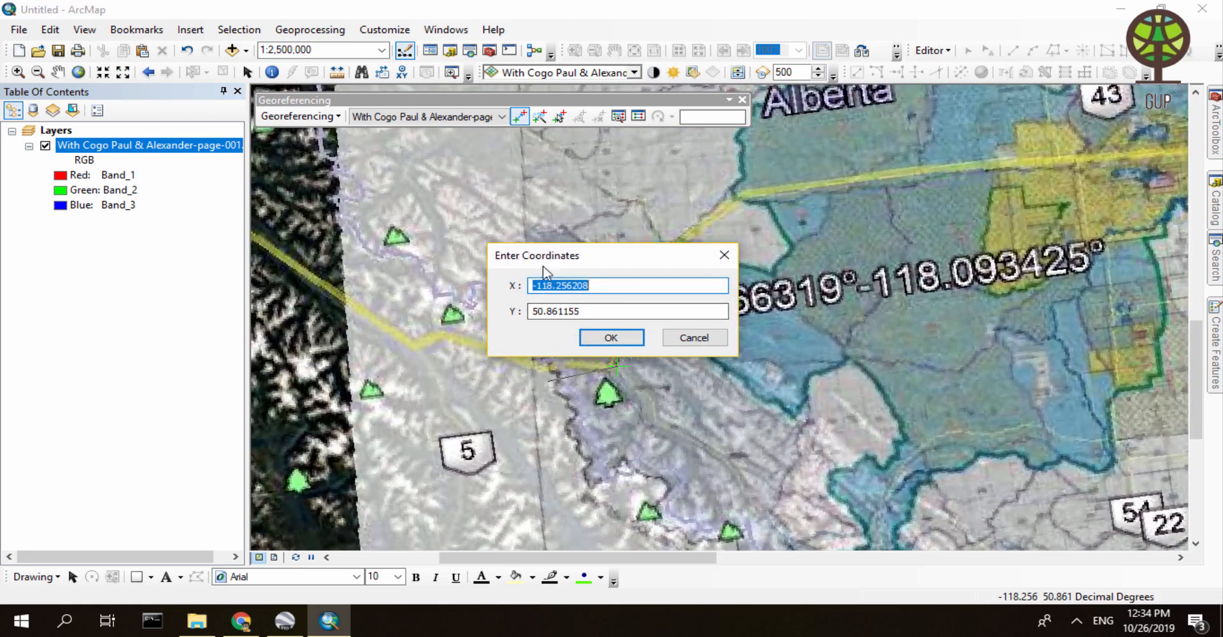
pyautogui.moveTo(565, 264); pyautogui.dragTo(444, 366)
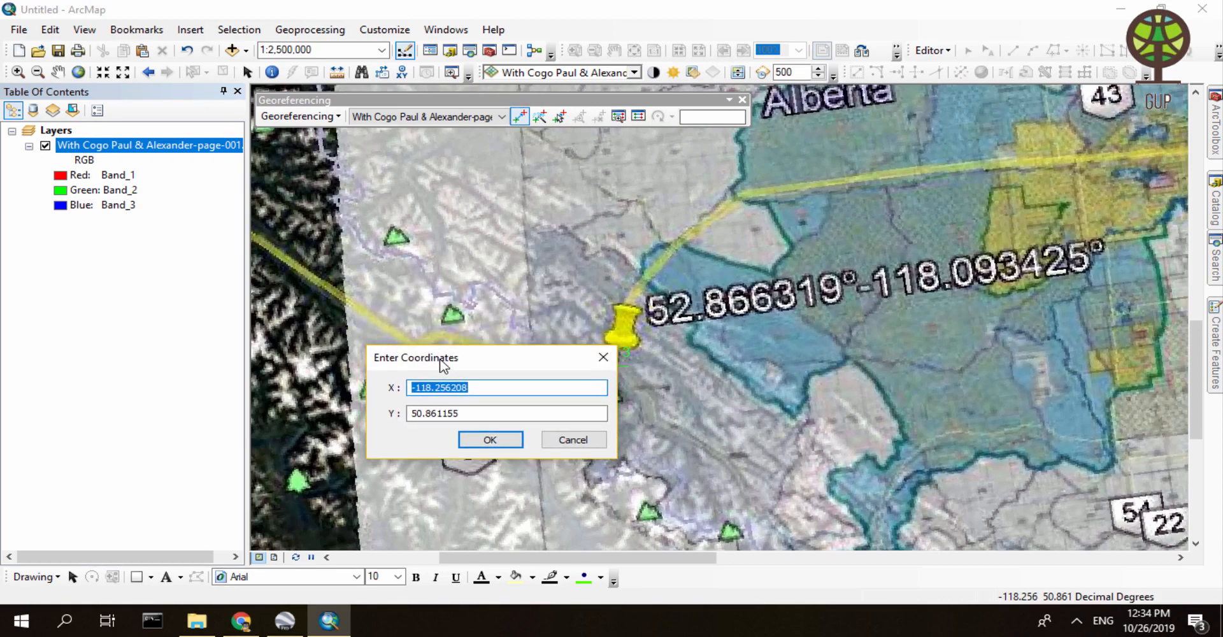
pyautogui.write('-')
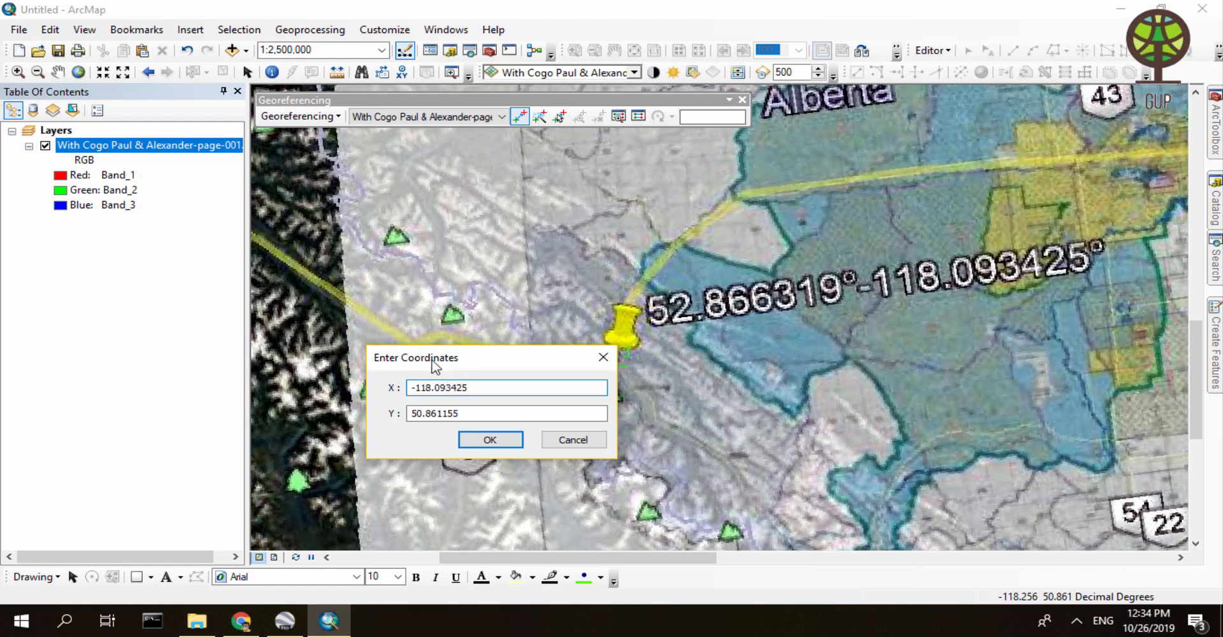
pyautogui.moveTo(467, 413); pyautogui.dragTo(362, 413)
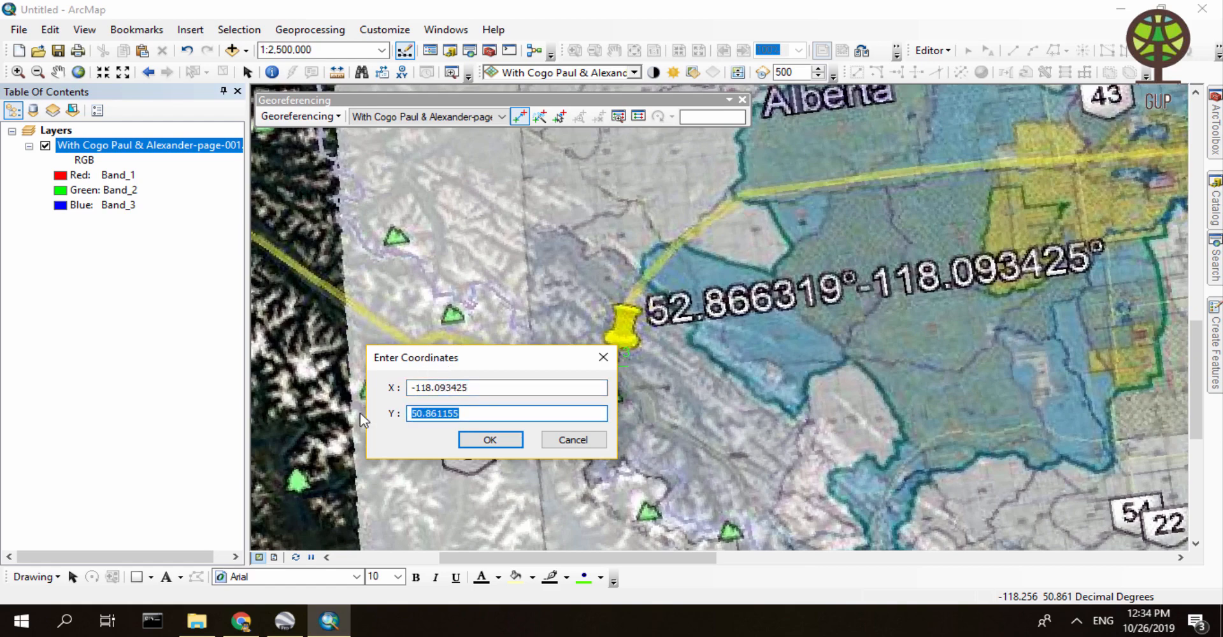
pyautogui.write('52')
pyautogui.press('Return')
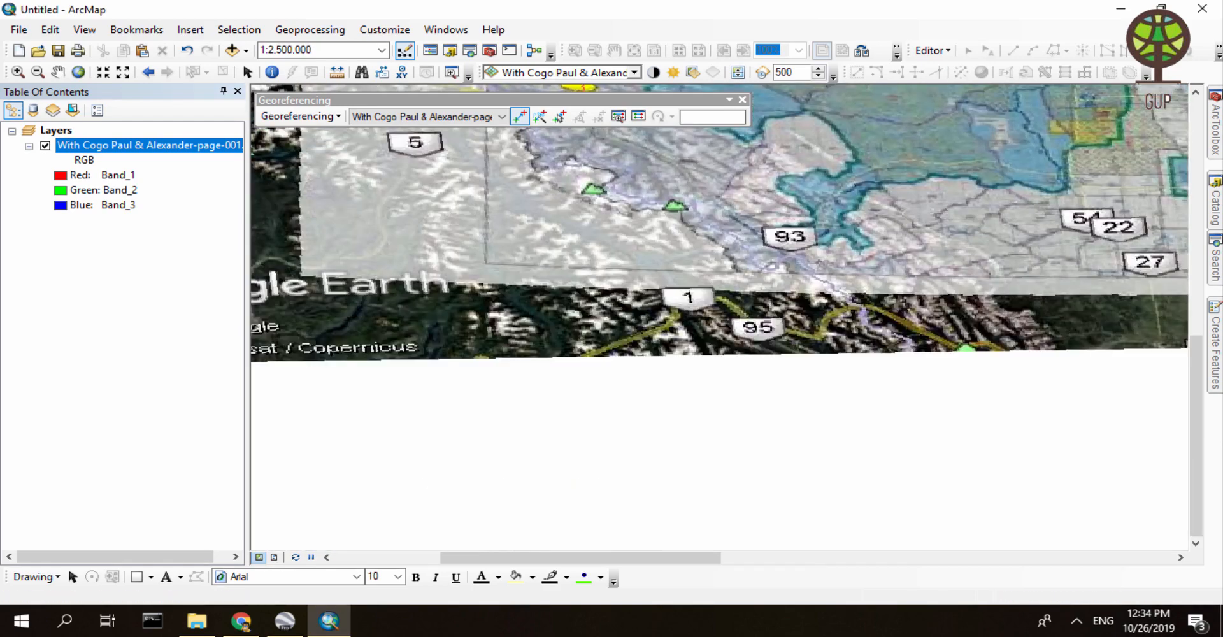
# Start a fourth control point at the tip of the southeastern placemark labelled 52.791860°-111.842032°
pyautogui.rightClick(160, 146)
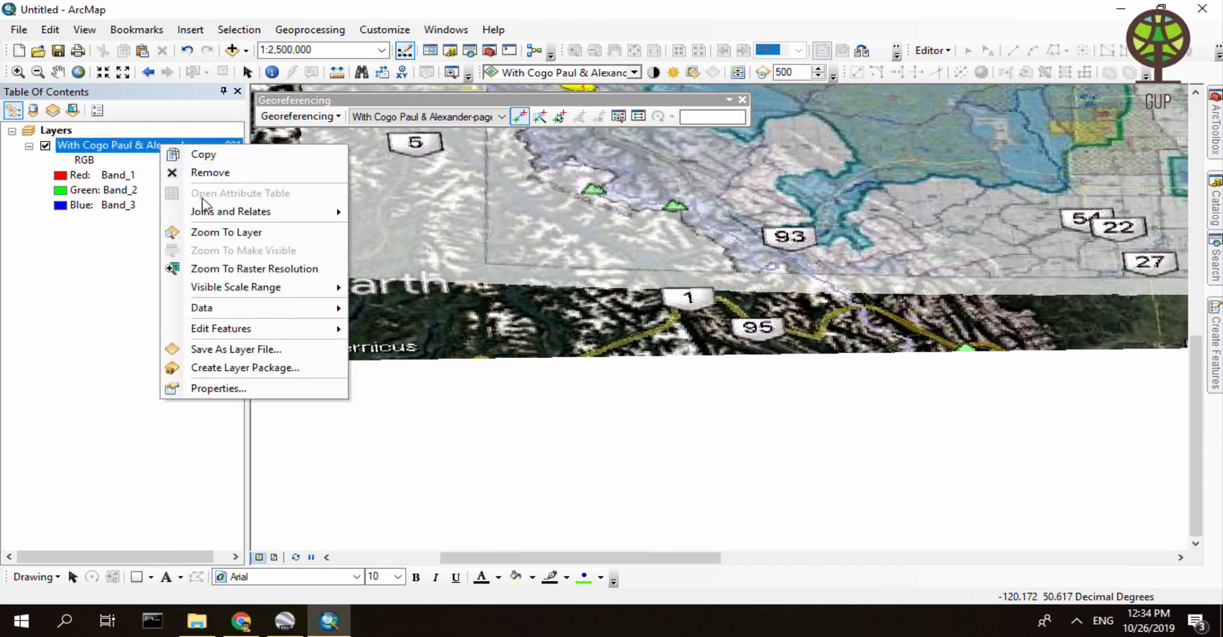
pyautogui.click(223, 234)
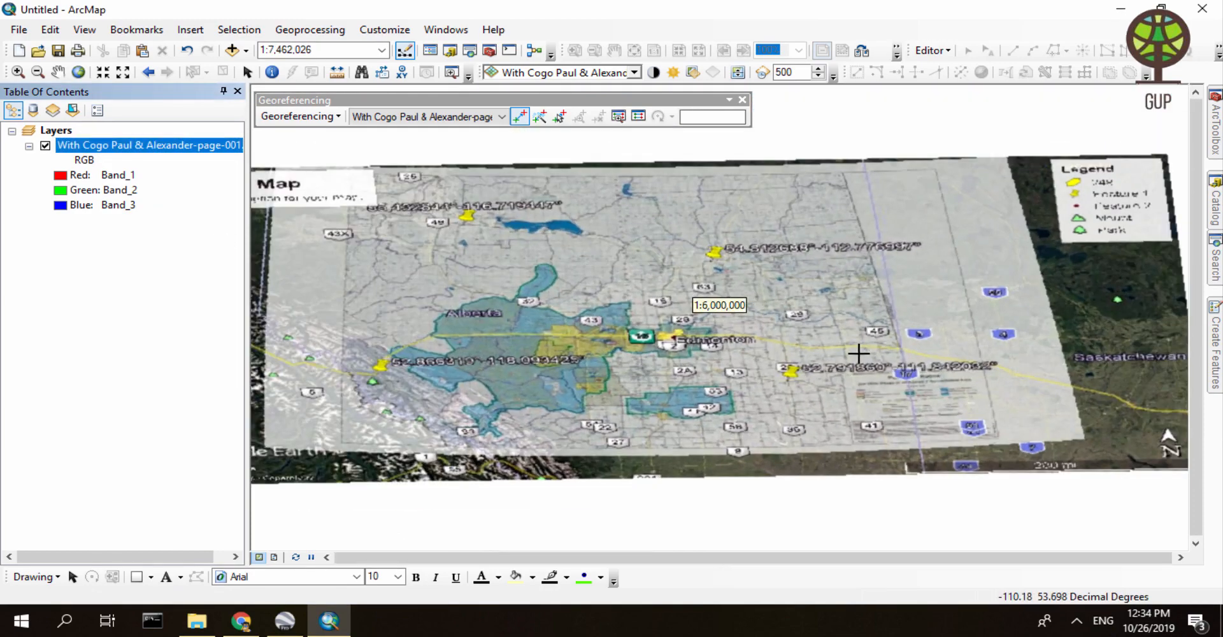
pyautogui.scroll(5, 858, 353)
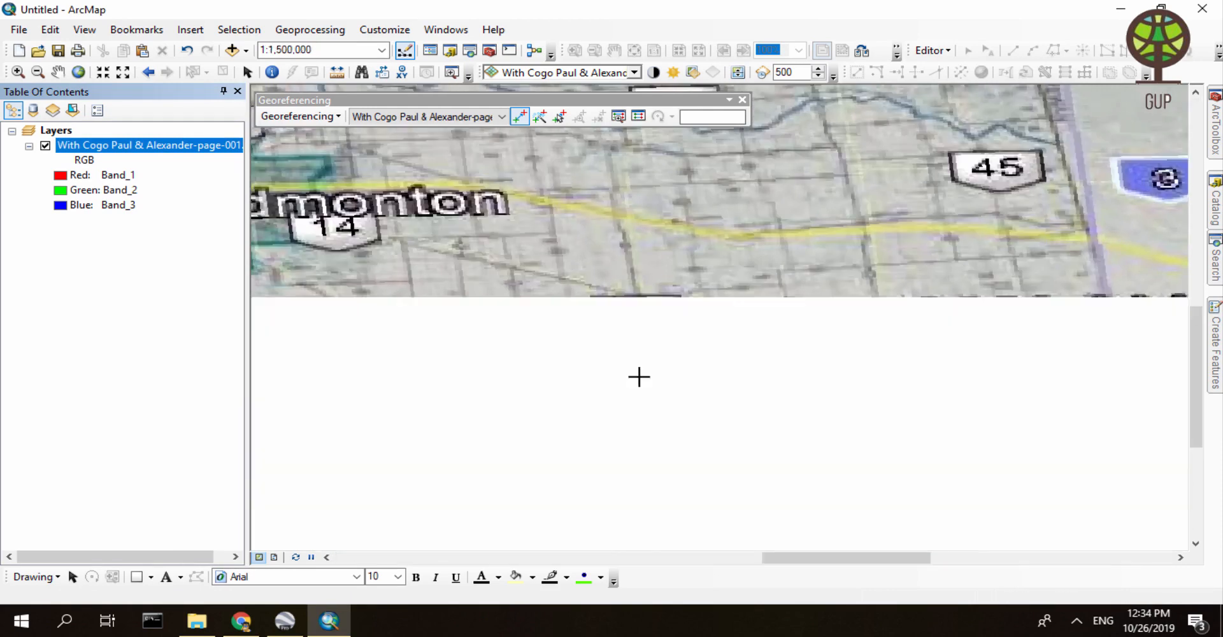
pyautogui.moveTo(858, 563)
pyautogui.mouseDown()
pyautogui.moveTo(904, 560)
pyautogui.moveTo(860, 562)
pyautogui.moveTo(882, 563)
pyautogui.mouseUp()
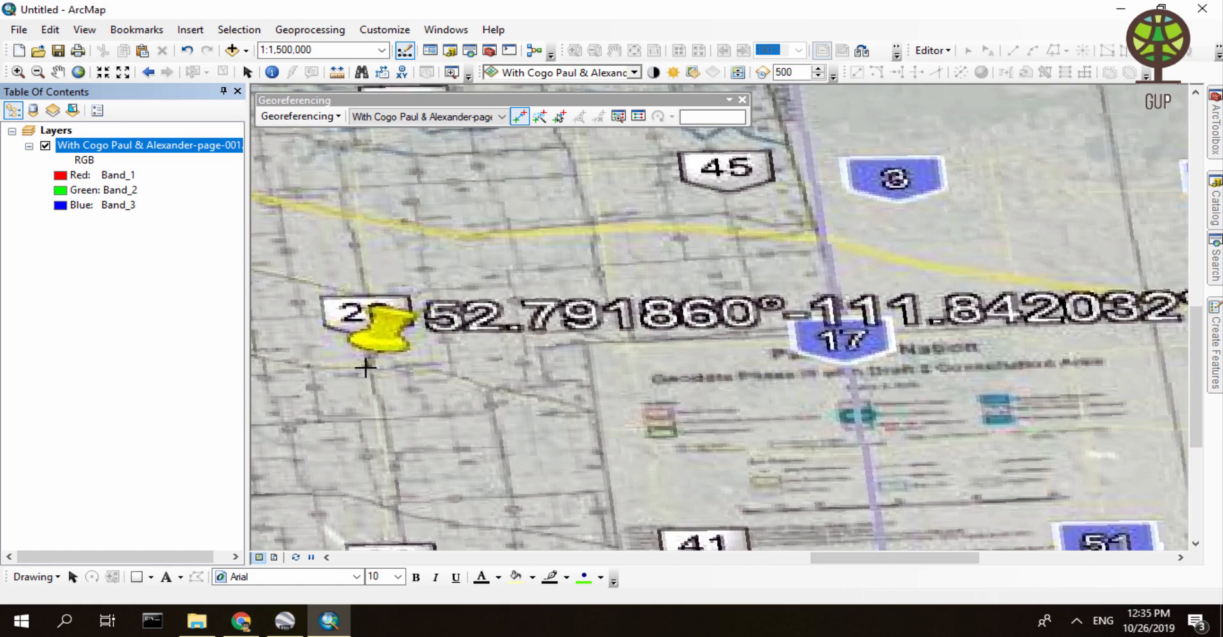
pyautogui.rightClick(366, 367)
# Assign the fourth control point the coordinates X -111.842032 and Y 52.791860
pyautogui.click(421, 381)
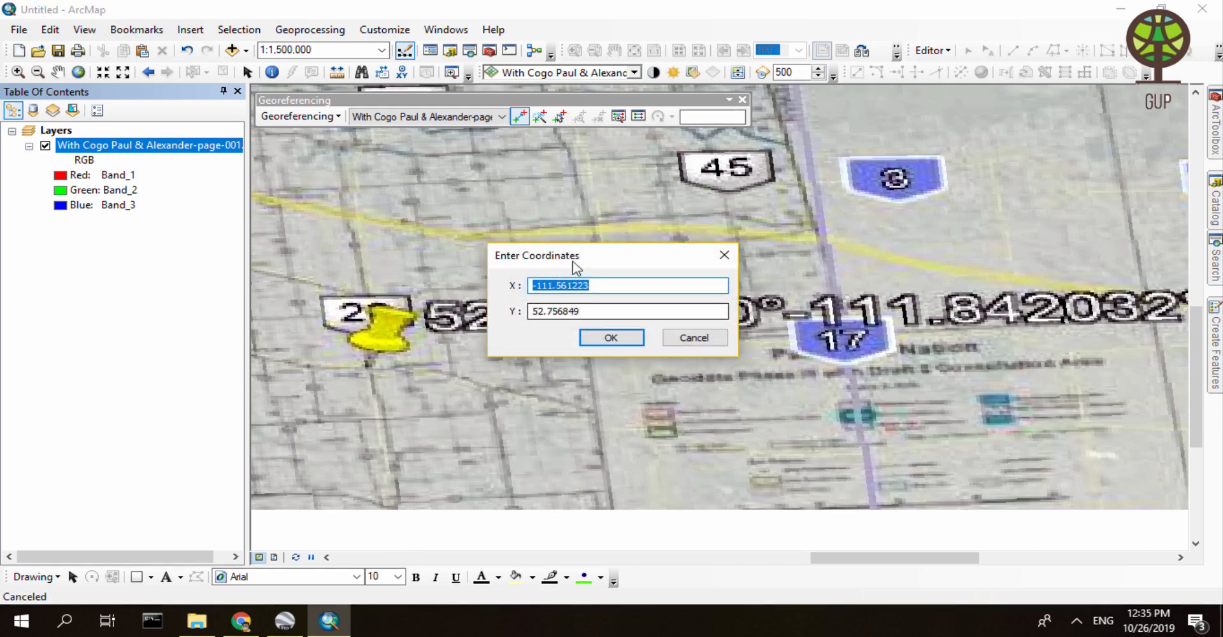
pyautogui.moveTo(573, 262); pyautogui.dragTo(539, 393)
pyautogui.write('-1')
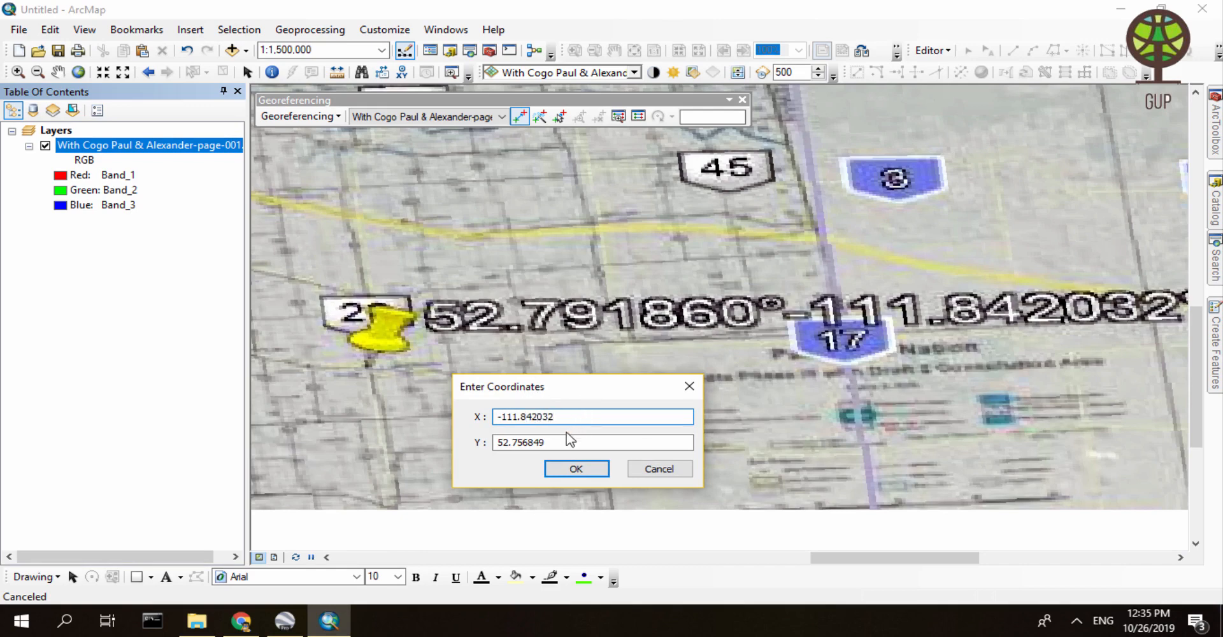
pyautogui.moveTo(545, 442); pyautogui.dragTo(513, 444)
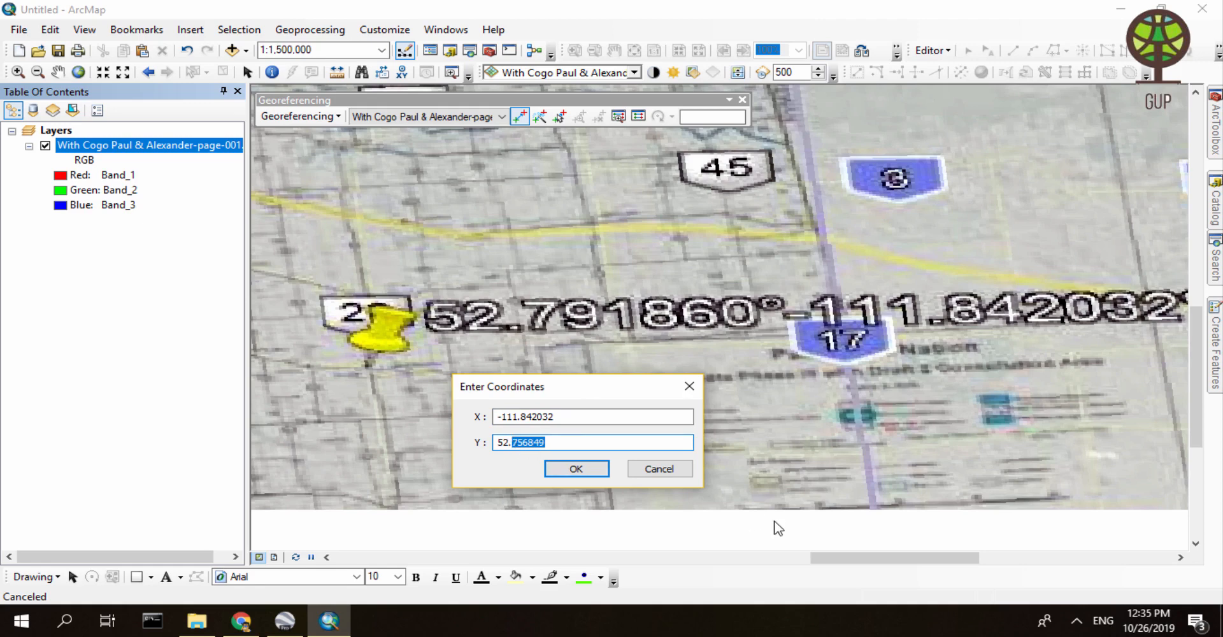
pyautogui.write('7')
pyautogui.press('Return')
# Examine the georeferenced map and how its control points line up with the four labelled placemarks
pyautogui.scroll(1, 849, 424)
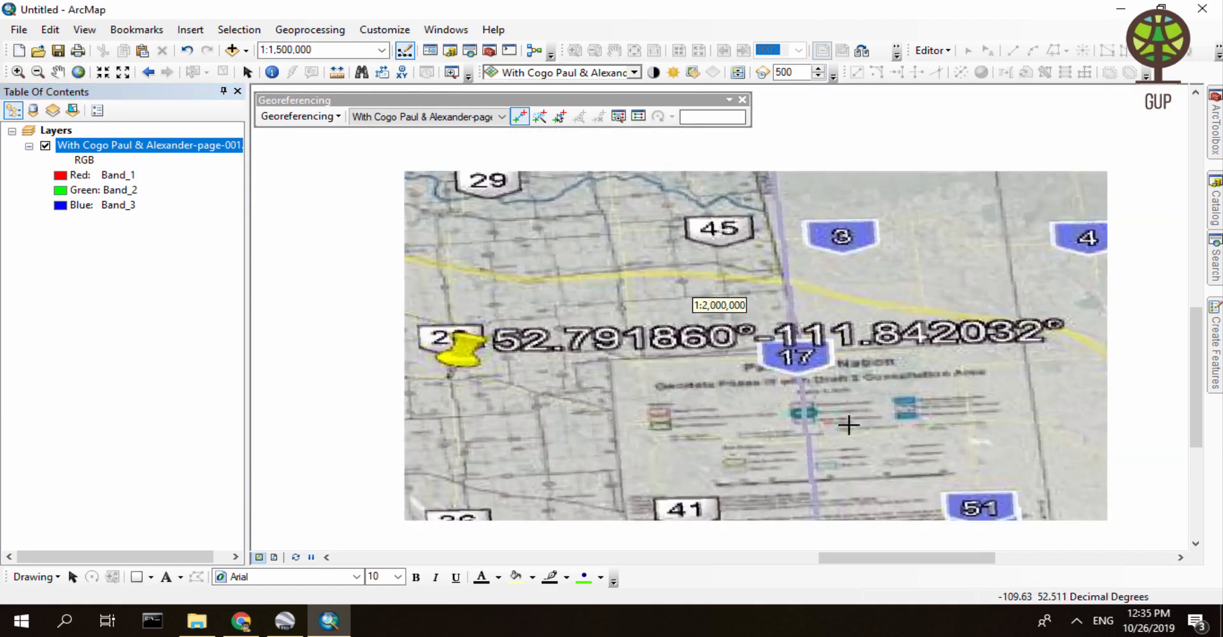
pyautogui.scroll(3, 822, 405)
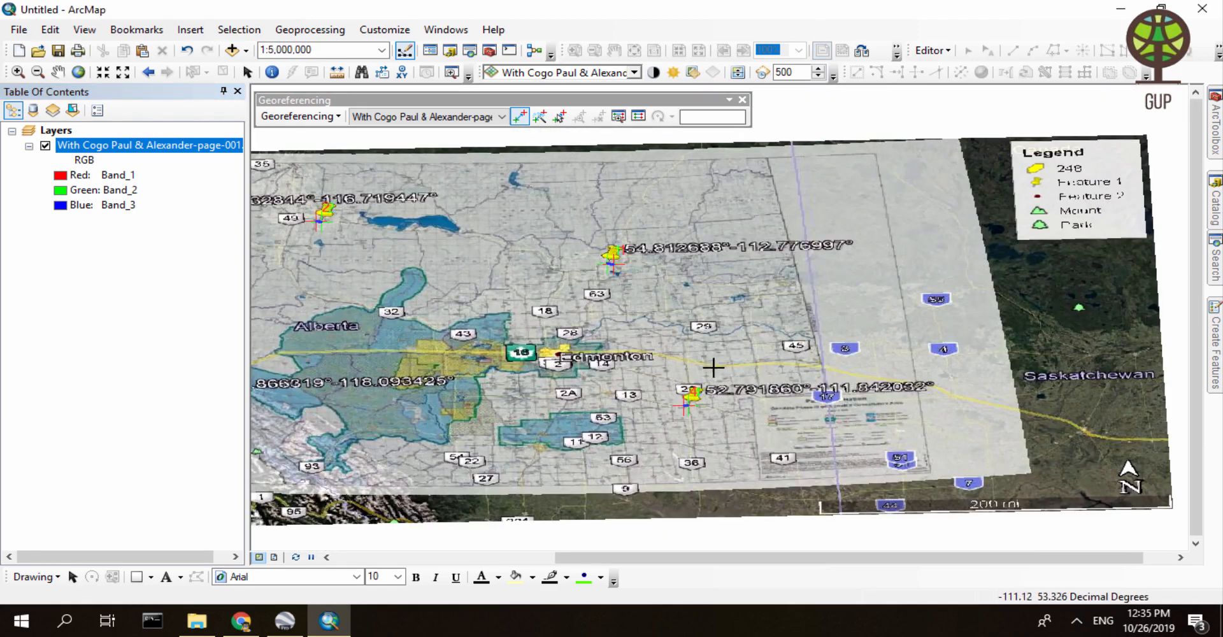
pyautogui.moveTo(611, 556); pyautogui.dragTo(552, 578)
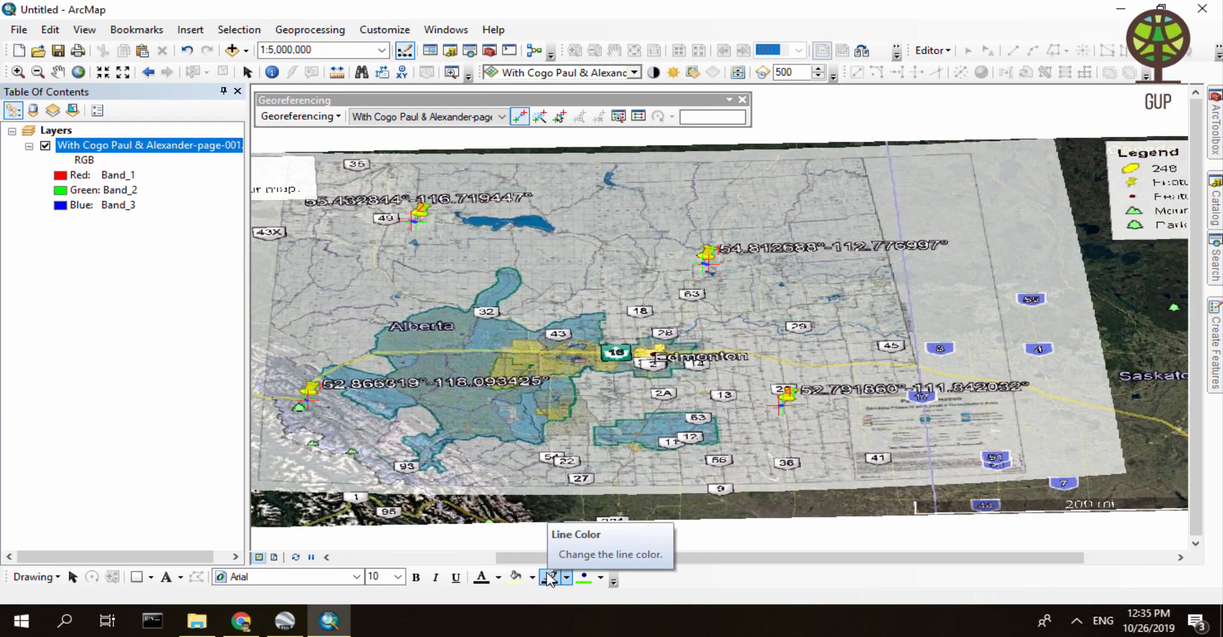
pyautogui.moveTo(549, 579); pyautogui.dragTo(468, 561)
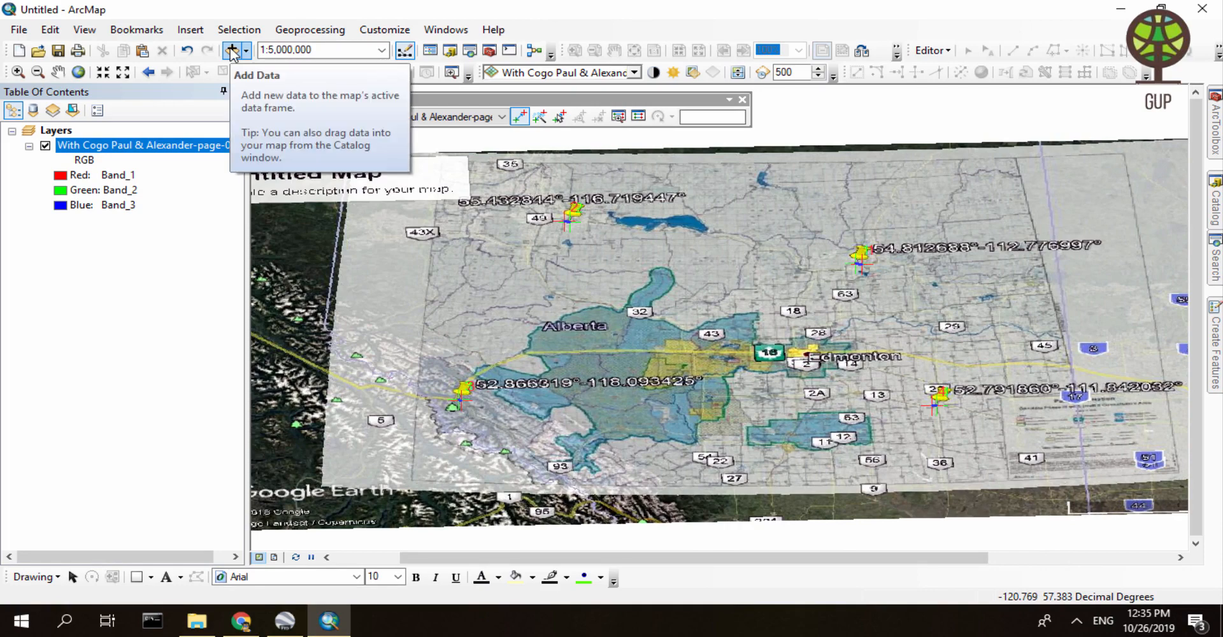
pyautogui.scroll(-3, 587, 358)
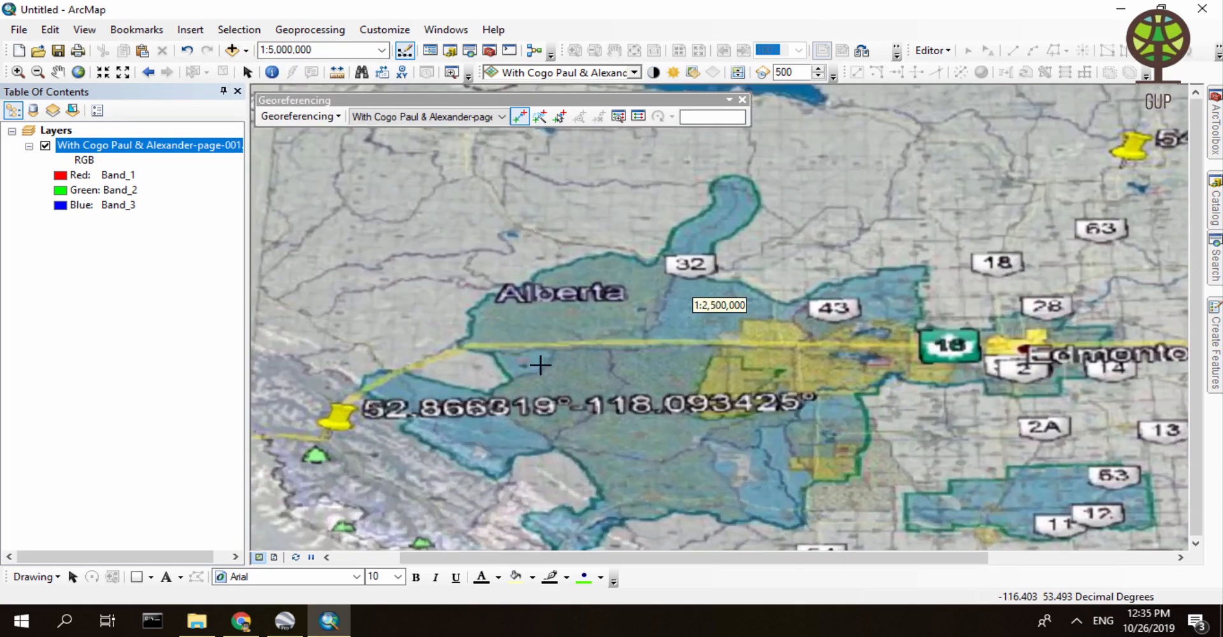
pyautogui.scroll(-1, 293, 456)
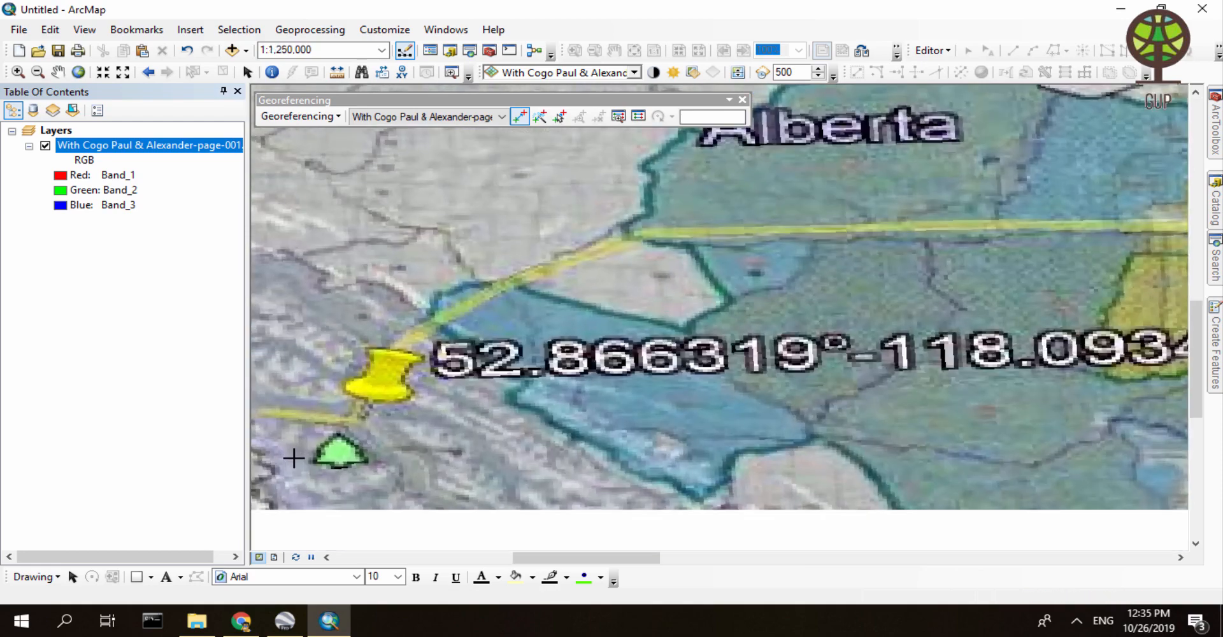
pyautogui.scroll(2, 340, 397)
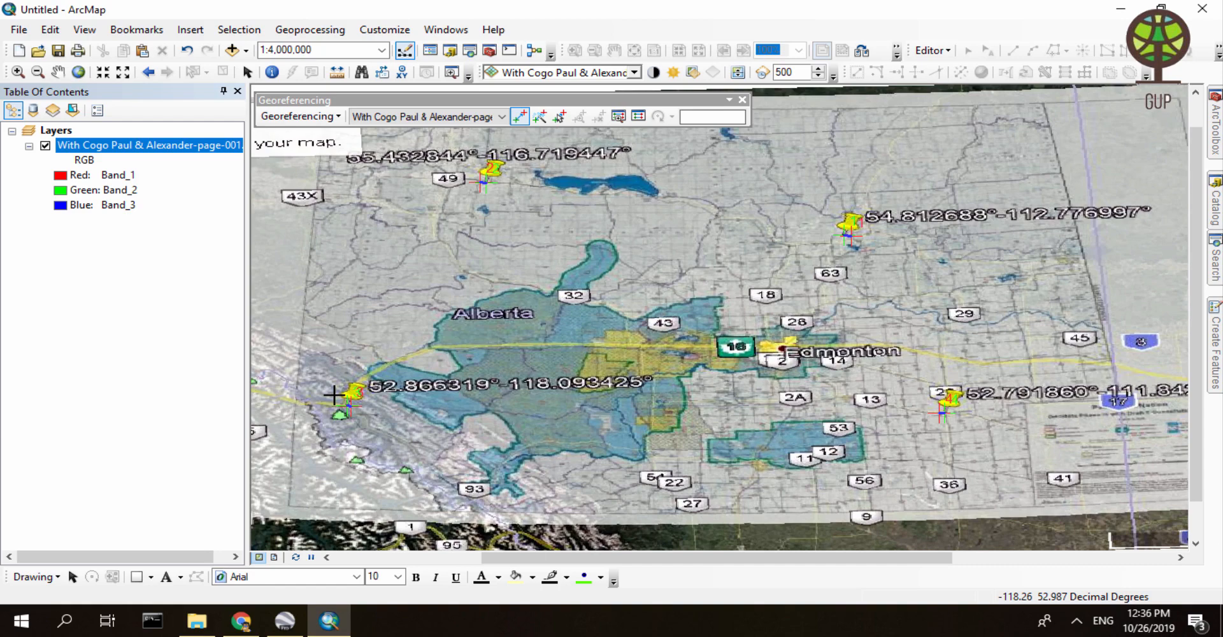
# Start rectifying the georeferenced image and create a folder named Rectified while browsing for the output location
pyautogui.scroll(6, 673, 331)
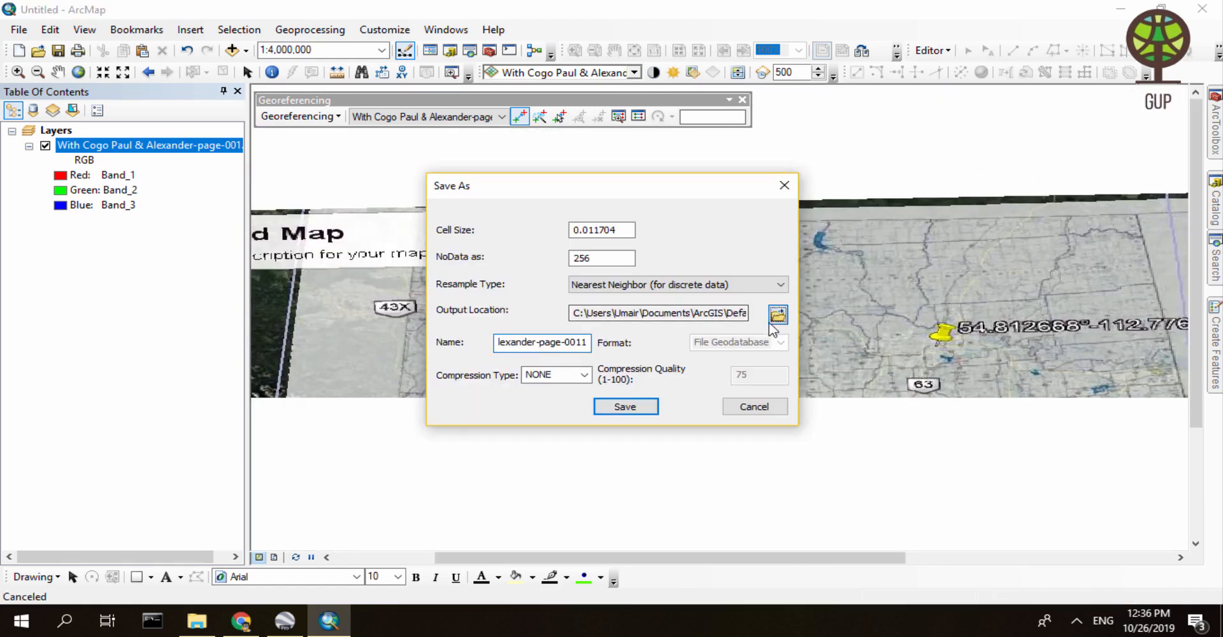
pyautogui.click(774, 267)
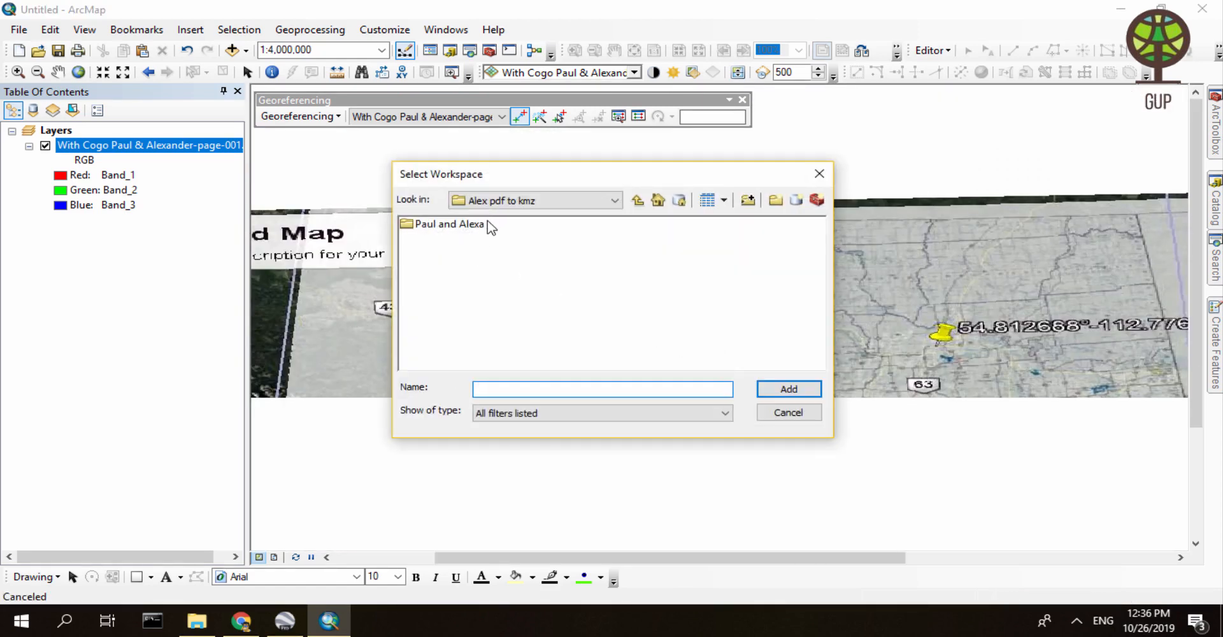
pyautogui.click(772, 202)
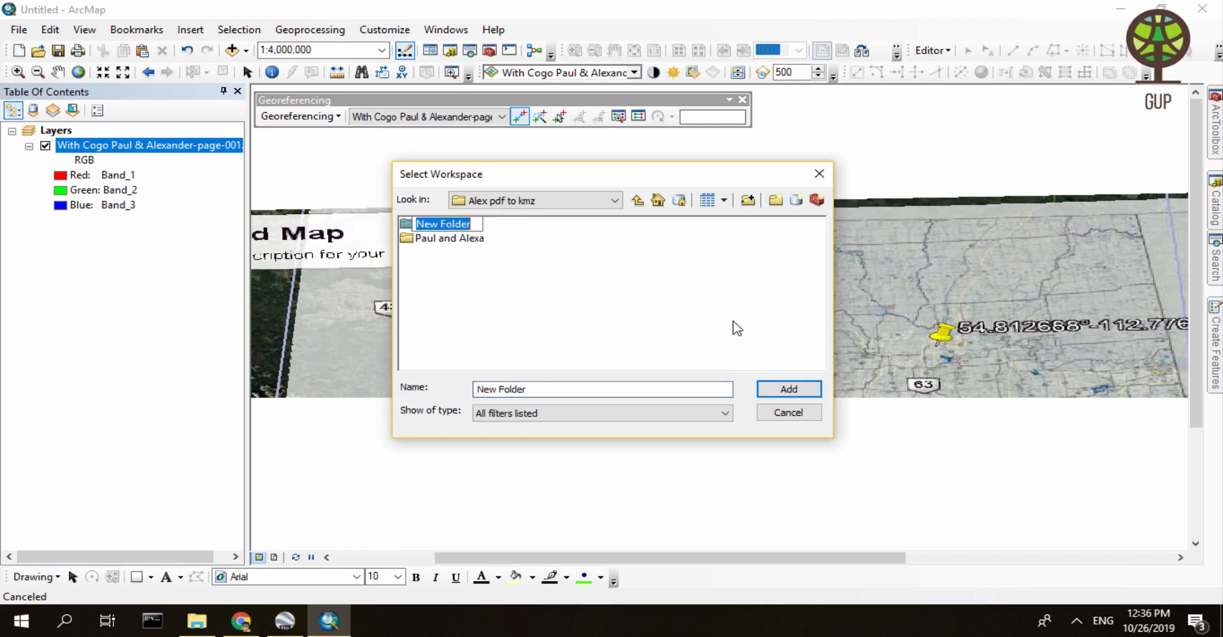
pyautogui.write('Rectified')
pyautogui.press('Return')
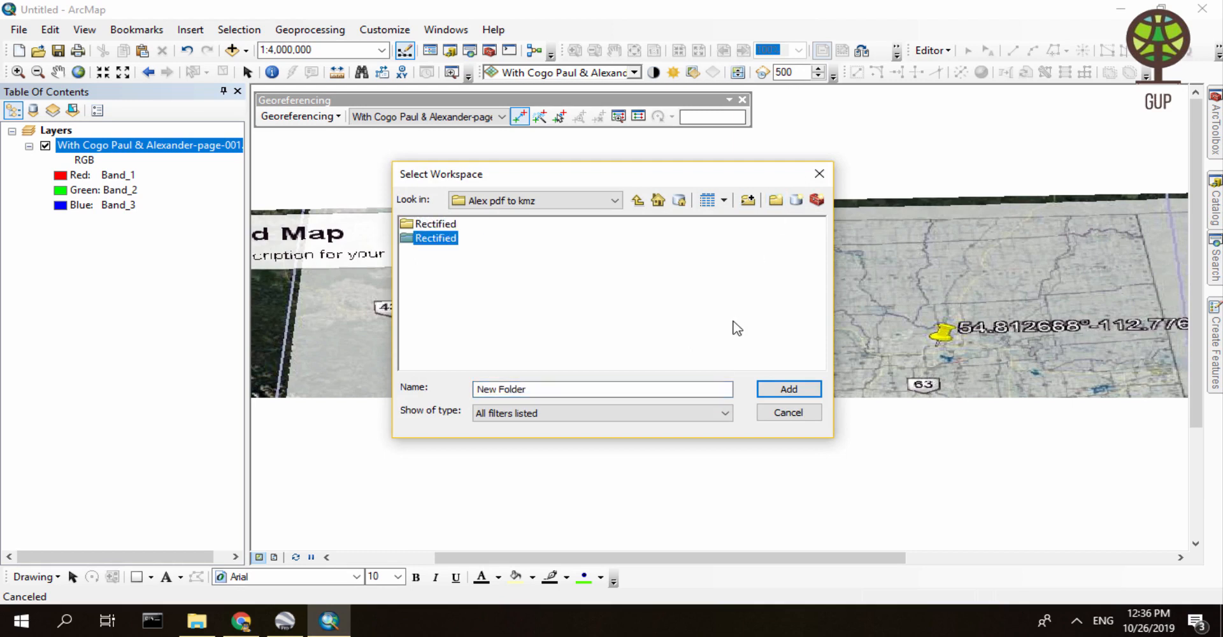
# Set the Rectified folder as the output location for the rectified image
pyautogui.click(488, 266)
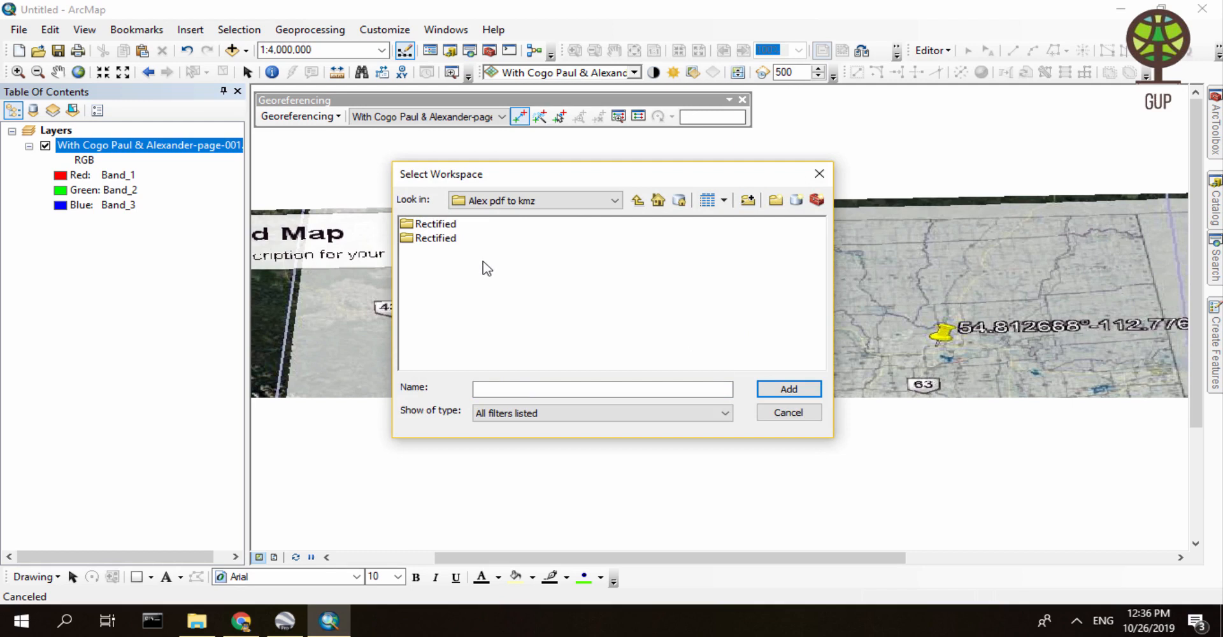
pyautogui.click(449, 239)
pyautogui.doubleClick(449, 239)
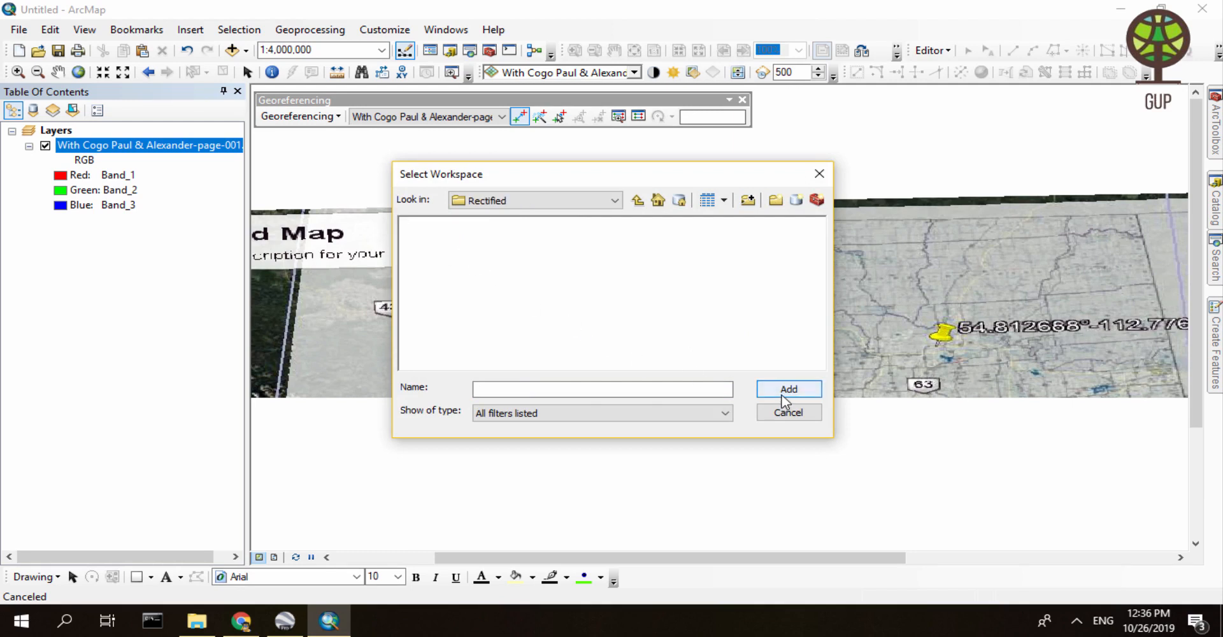
pyautogui.click(638, 200)
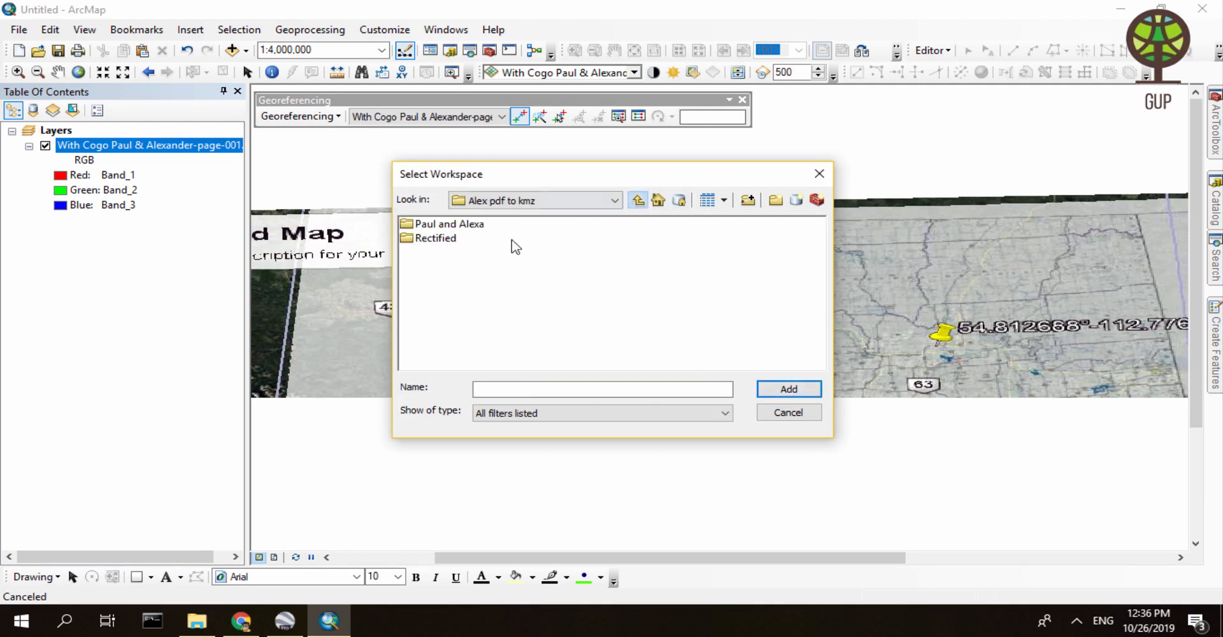
pyautogui.click(446, 241)
pyautogui.click(789, 389)
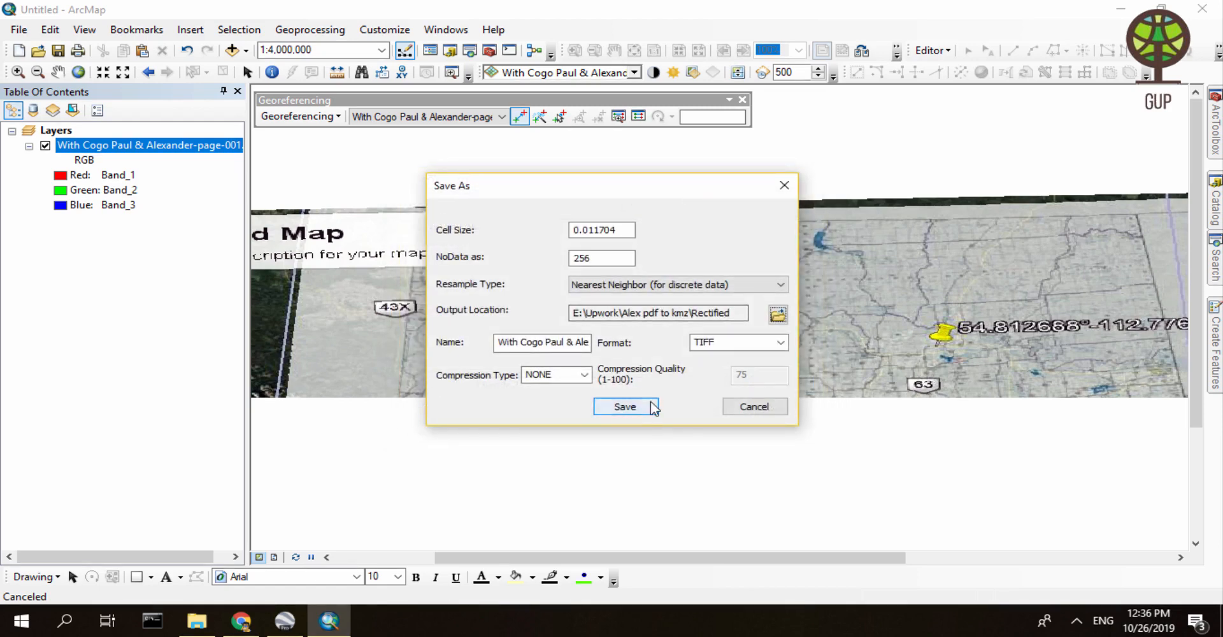
# Try to save the rectified image in JPG format
pyautogui.click(781, 343)
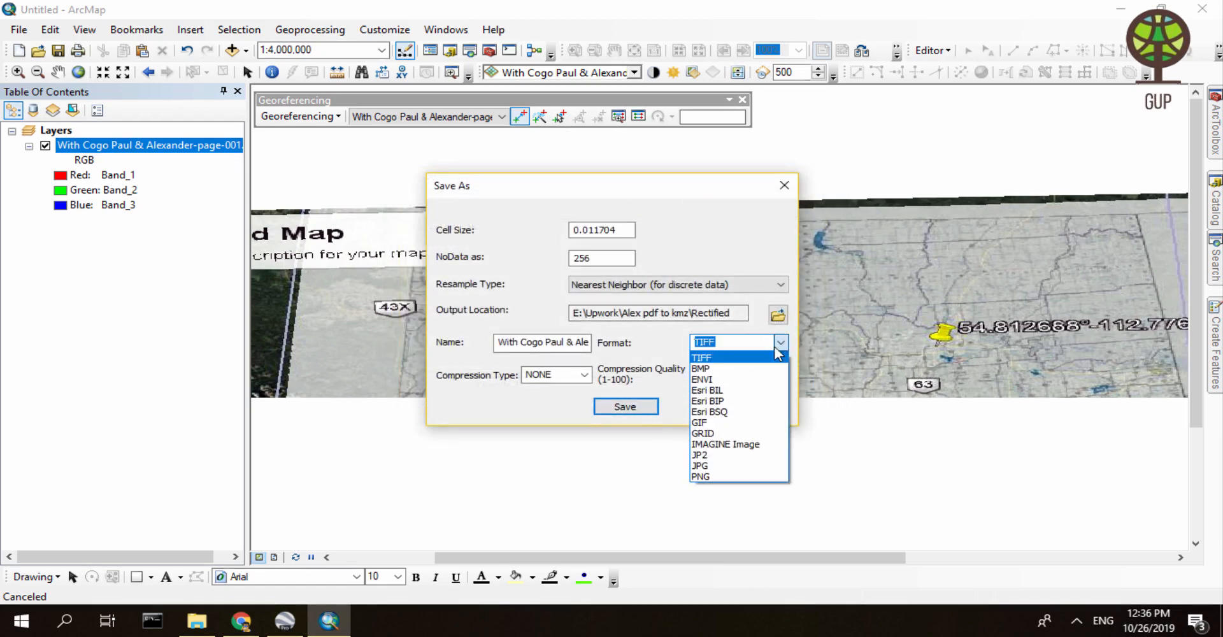
pyautogui.click(707, 466)
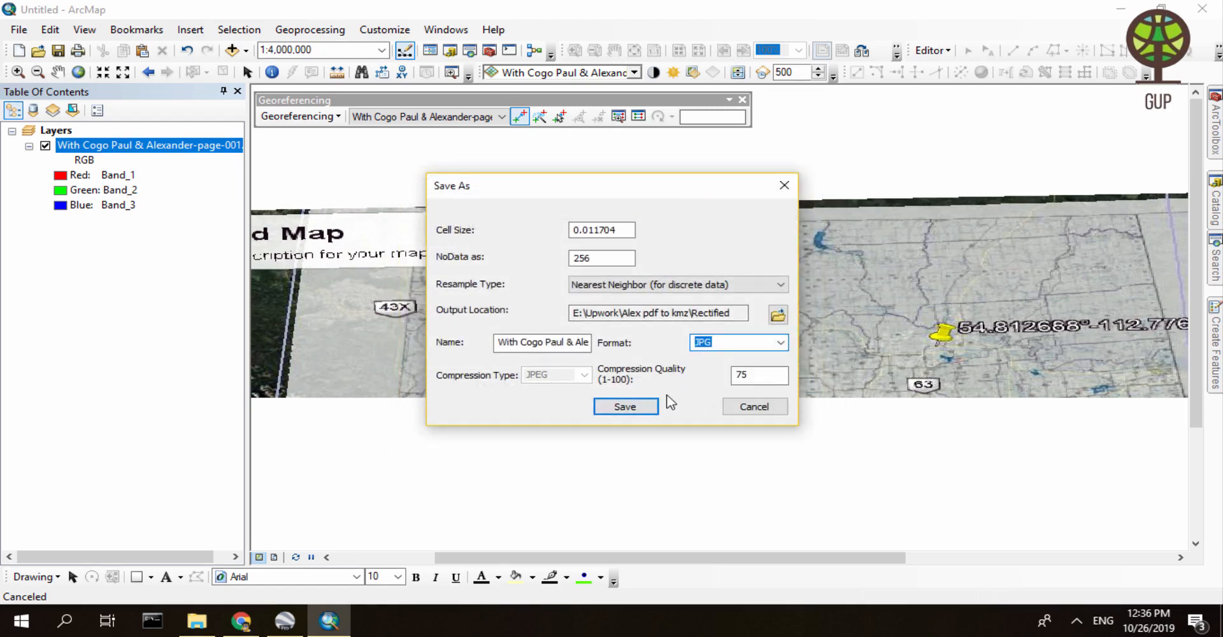
pyautogui.click(645, 410)
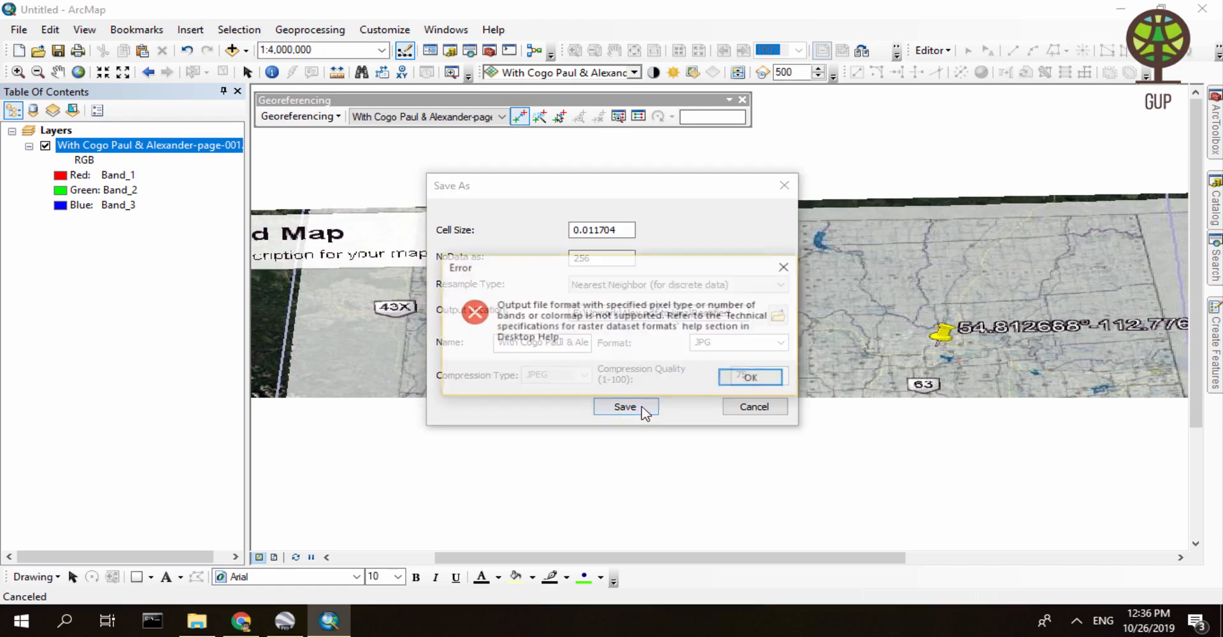
pyautogui.click(753, 379)
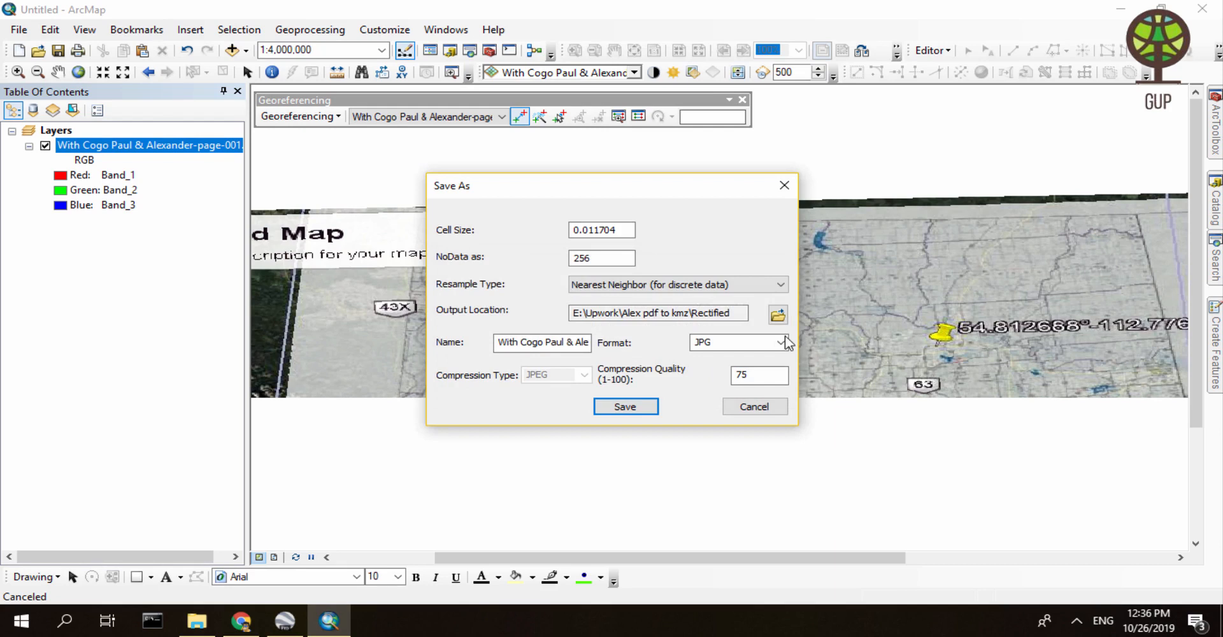
# Save the rectified image in TIFF format with Nearest Neighbor resampling and compression type NONE
pyautogui.click(690, 288)
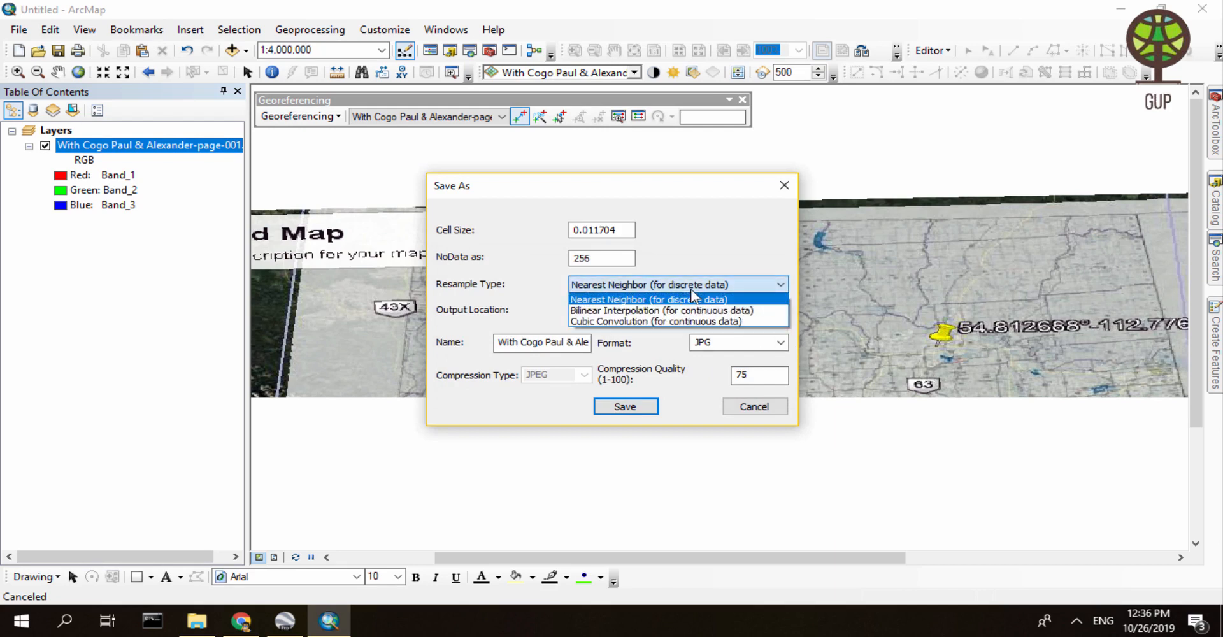
pyautogui.click(691, 293)
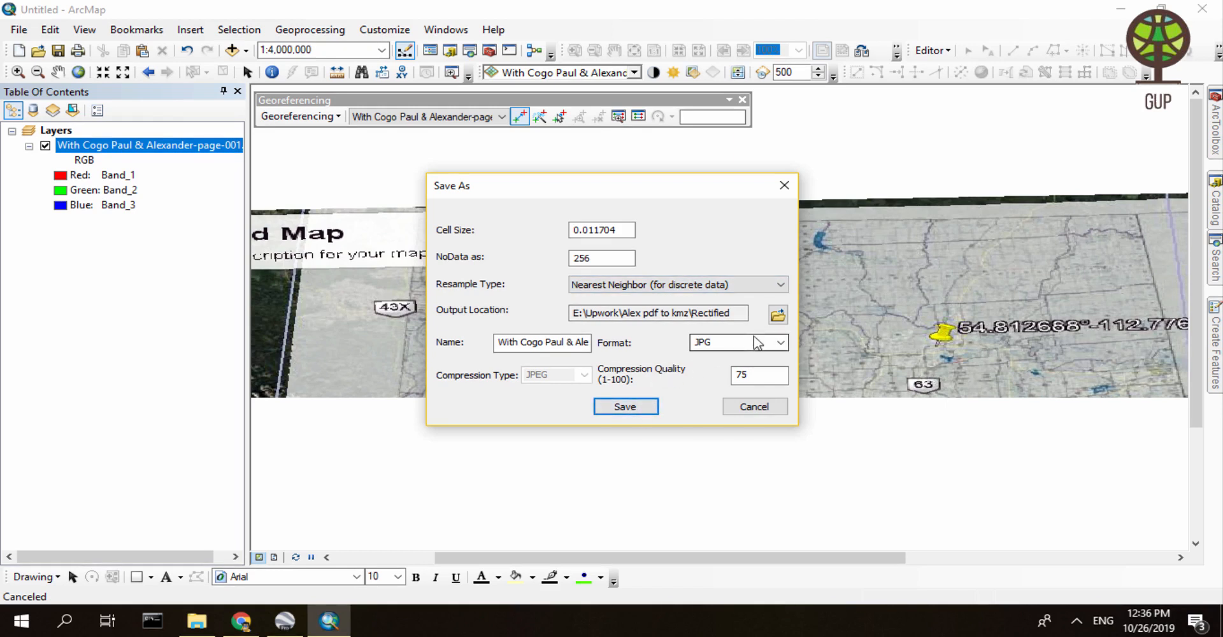
pyautogui.click(782, 342)
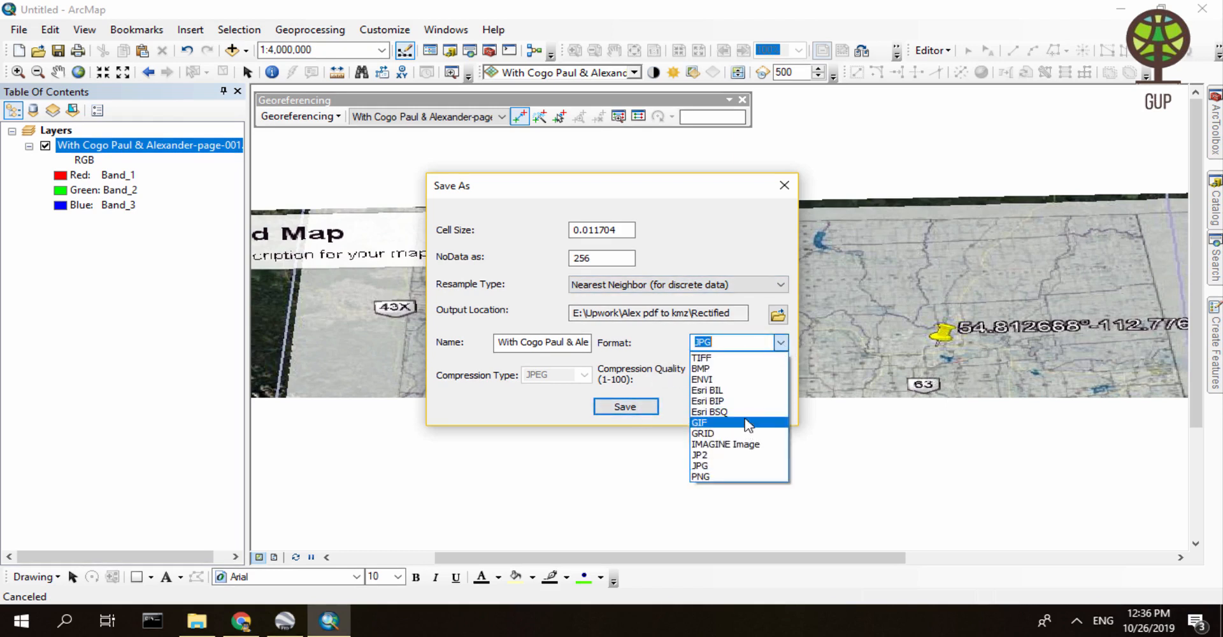
pyautogui.click(733, 358)
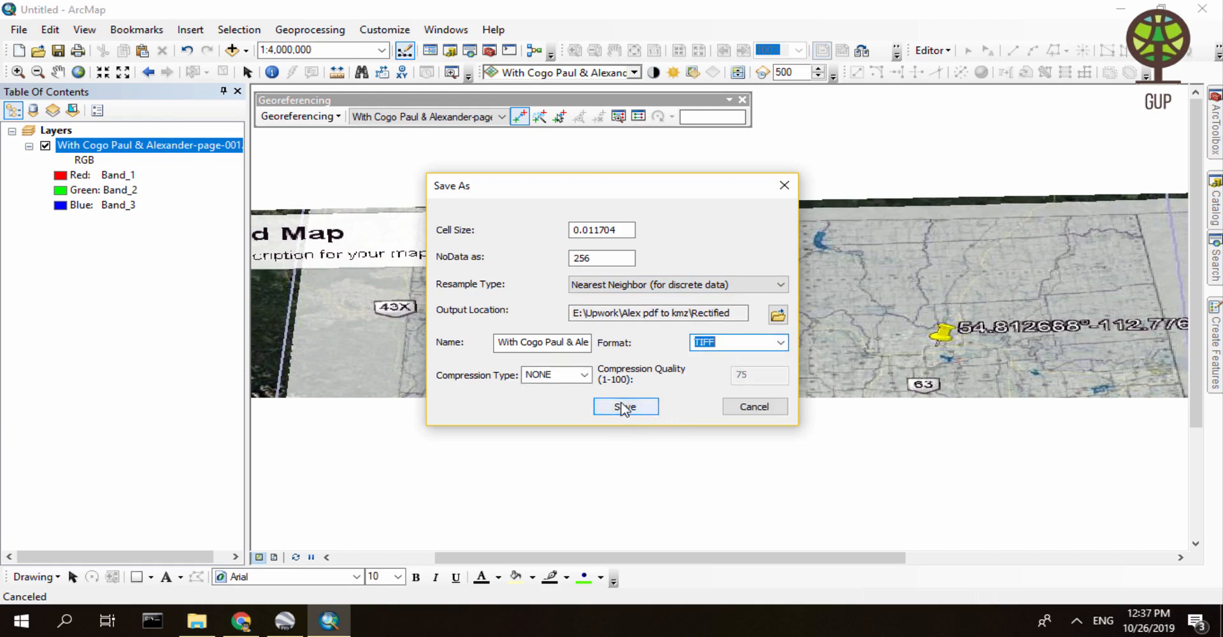
pyautogui.click(583, 376)
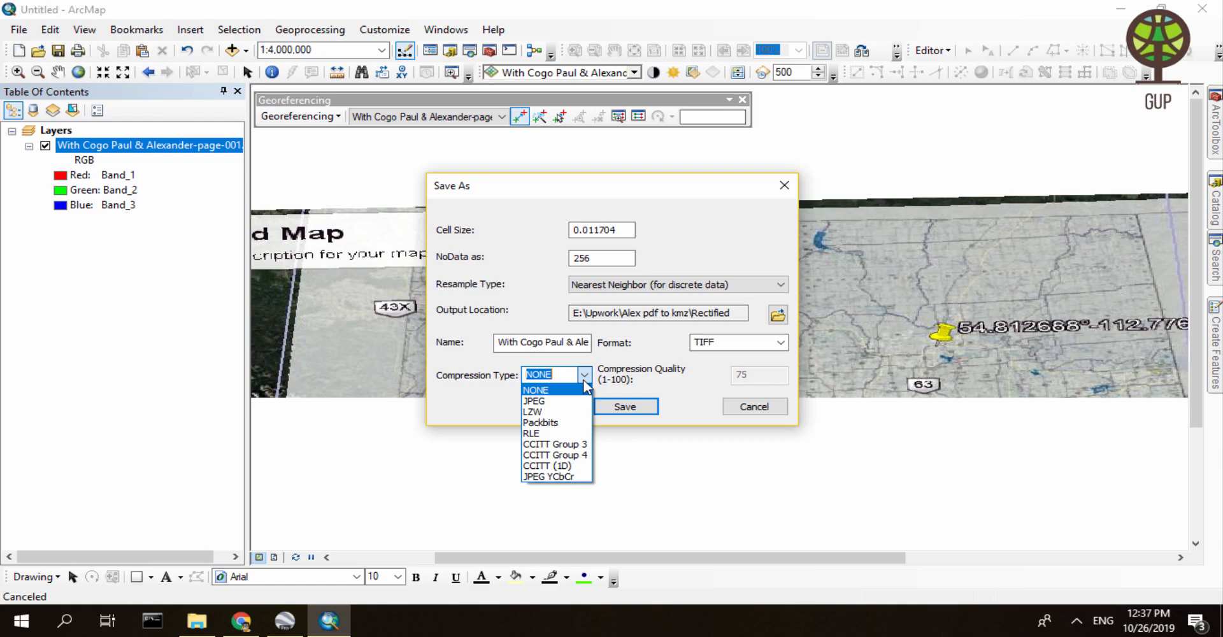
pyautogui.click(584, 381)
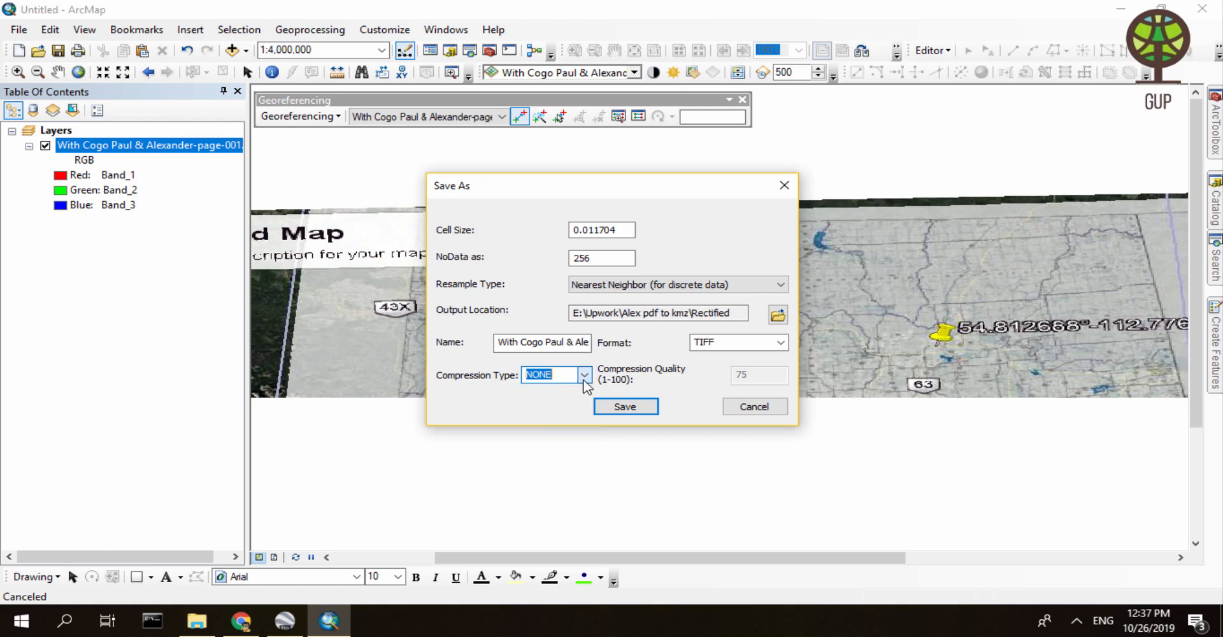
pyautogui.click(615, 411)
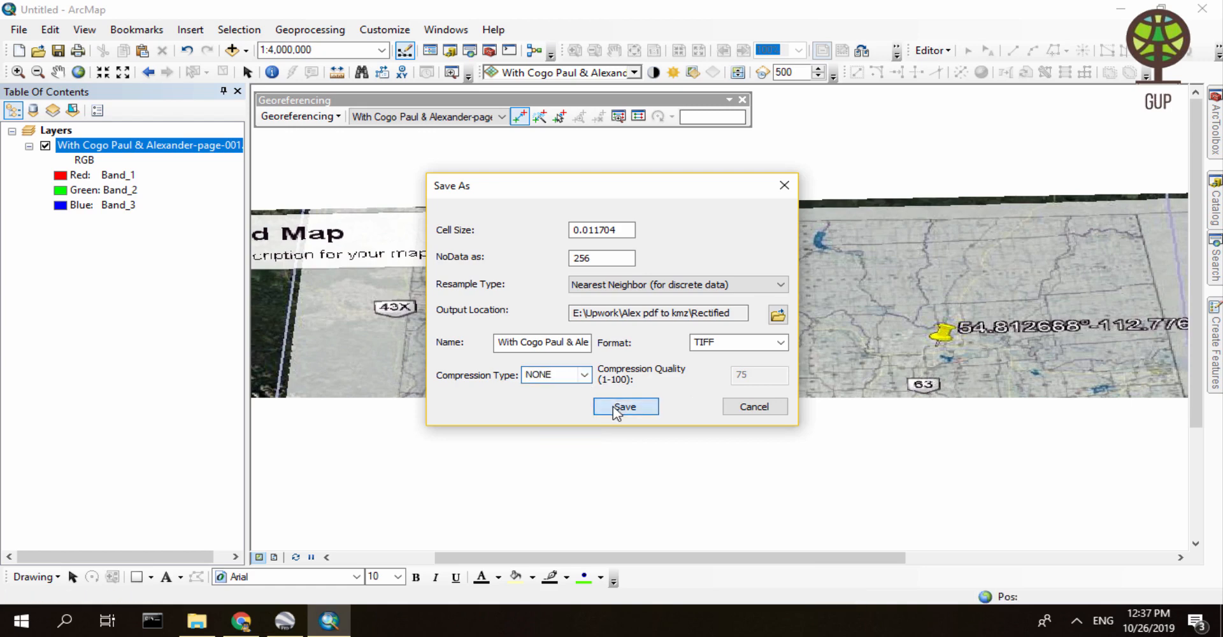
# Check the output files in the Rectified folder in File Explorer, showing their full names, and return to ArcMap
pyautogui.click(197, 621)
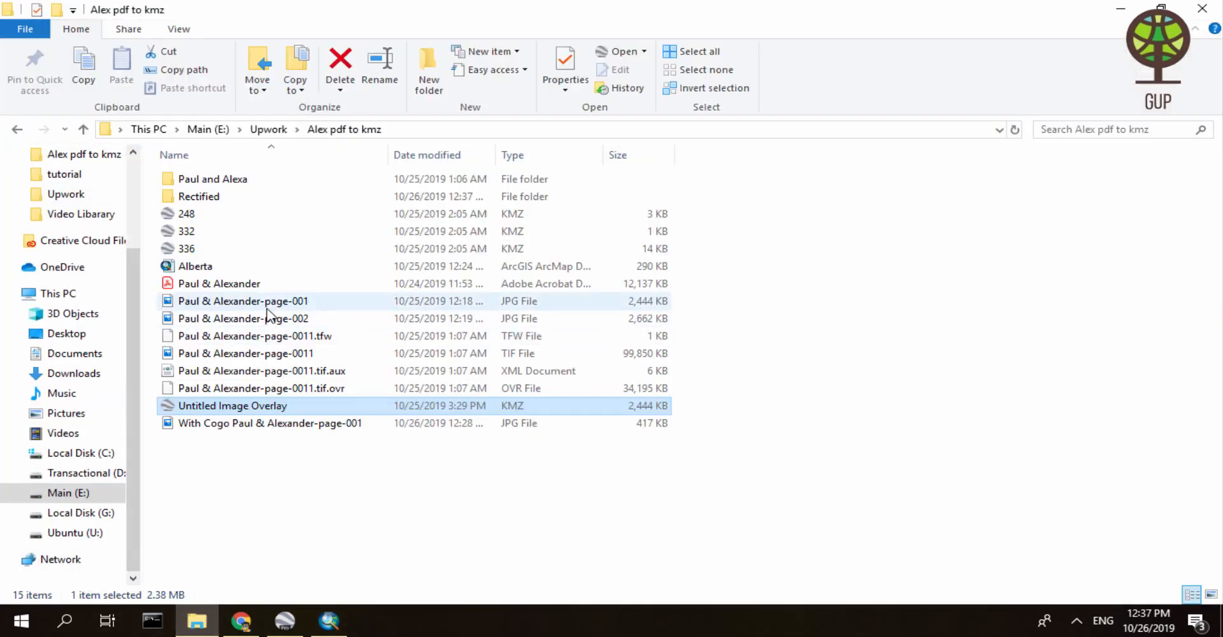
pyautogui.doubleClick(203, 197)
pyautogui.rightClick(225, 262)
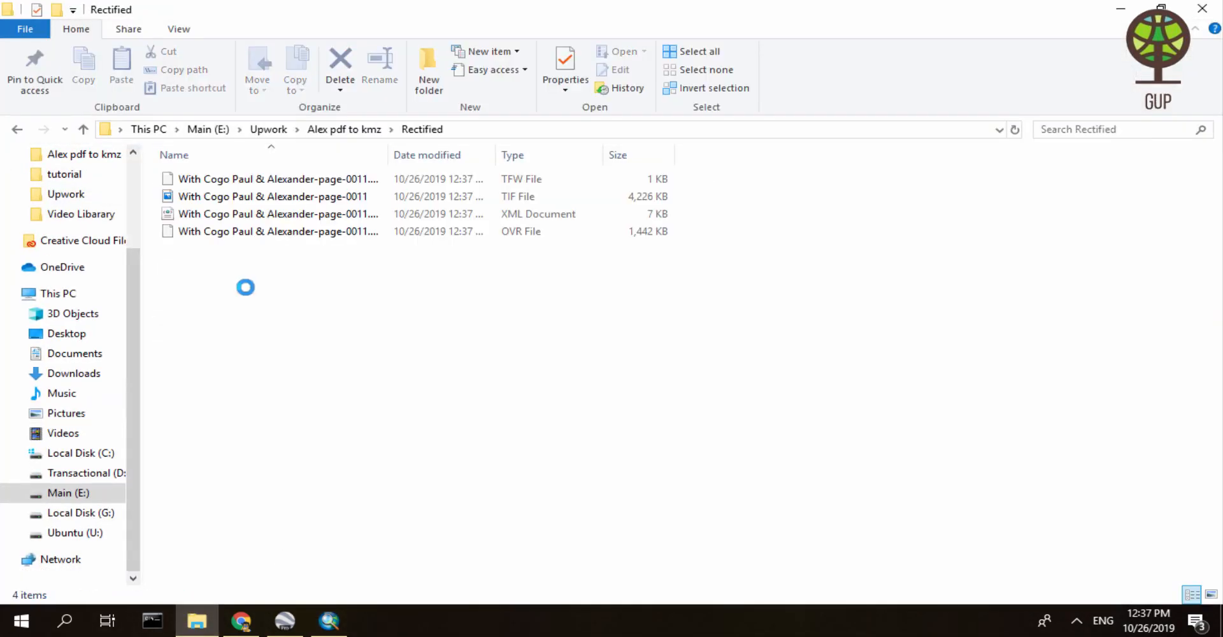
pyautogui.click(270, 328)
pyautogui.moveTo(387, 154); pyautogui.dragTo(529, 154)
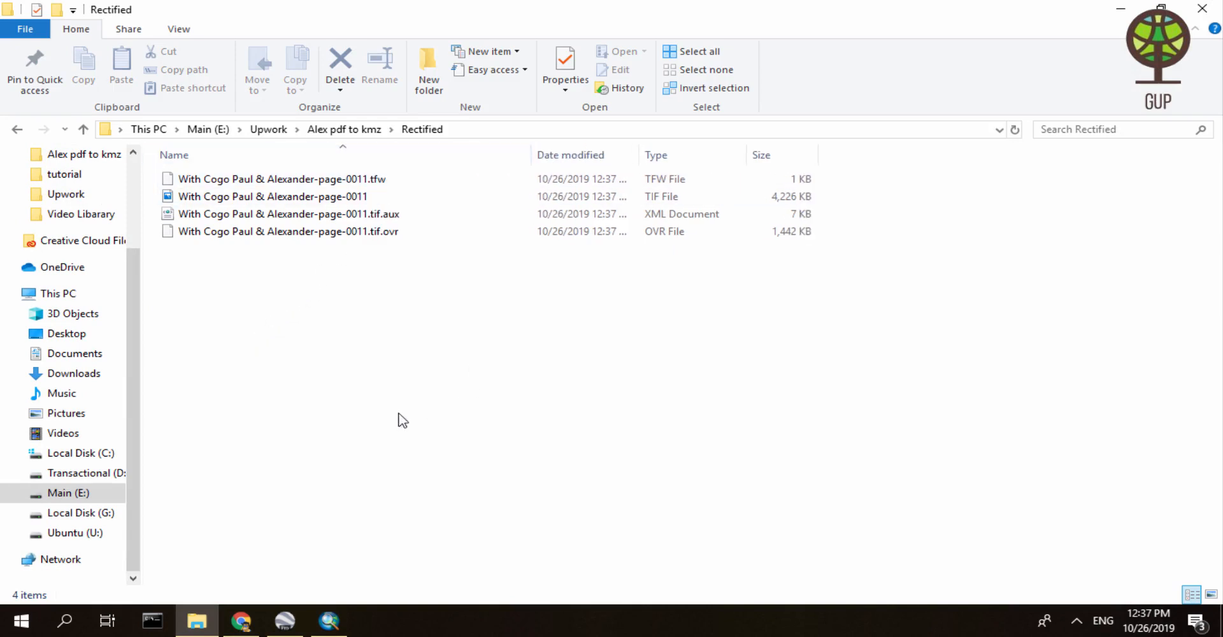
pyautogui.click(328, 621)
pyautogui.scroll(3, 612, 258)
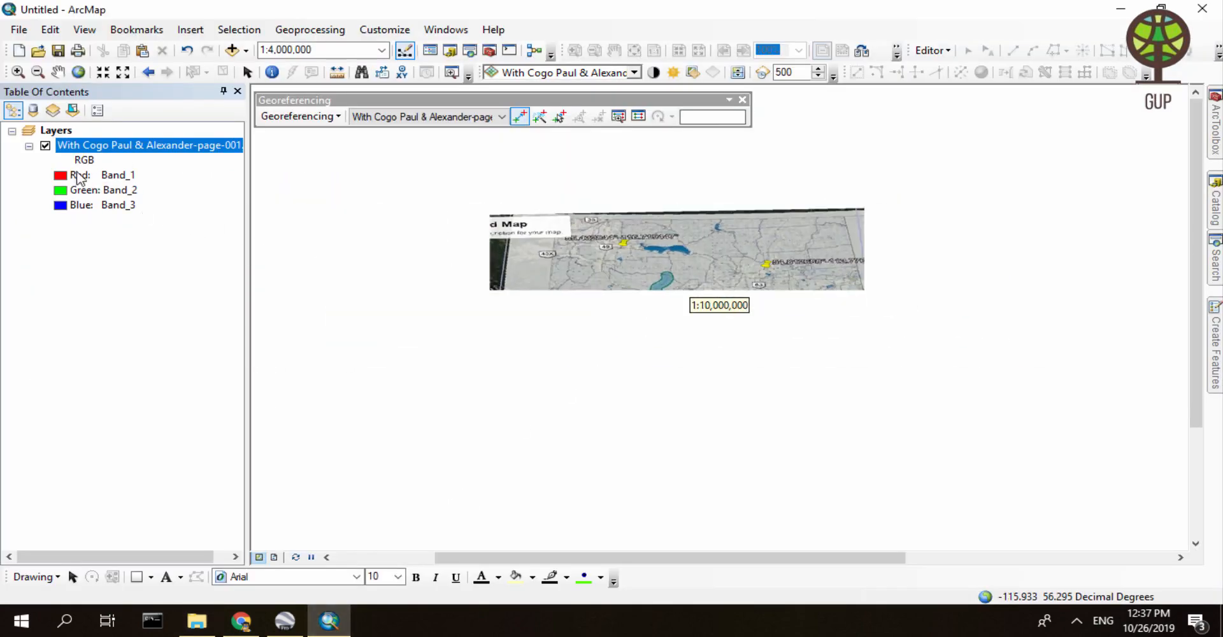
# Open the Image Analysis window, select the rectified map image in it and activate Swipe Layer
pyautogui.click(456, 33)
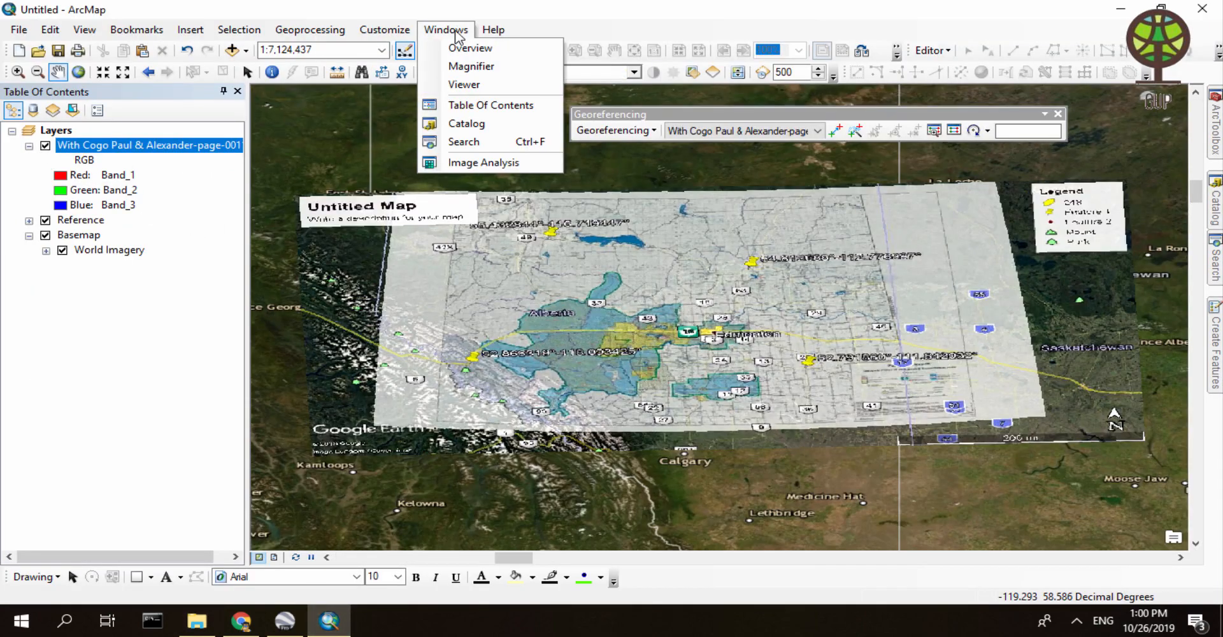
pyautogui.click(475, 163)
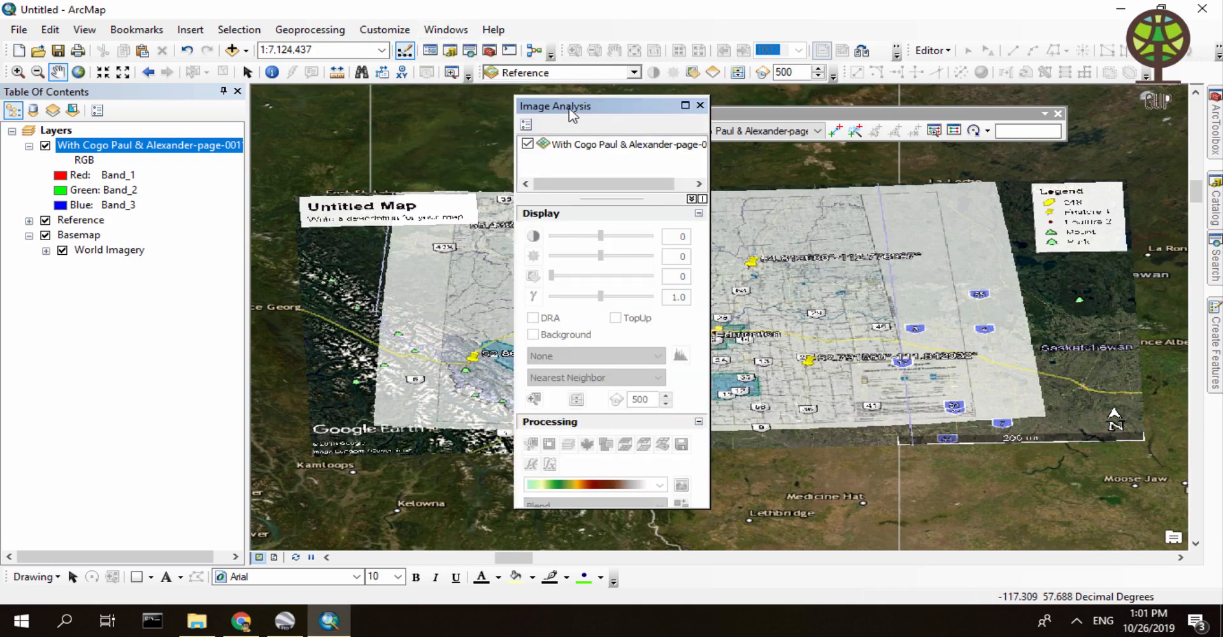
pyautogui.moveTo(570, 113); pyautogui.dragTo(358, 113)
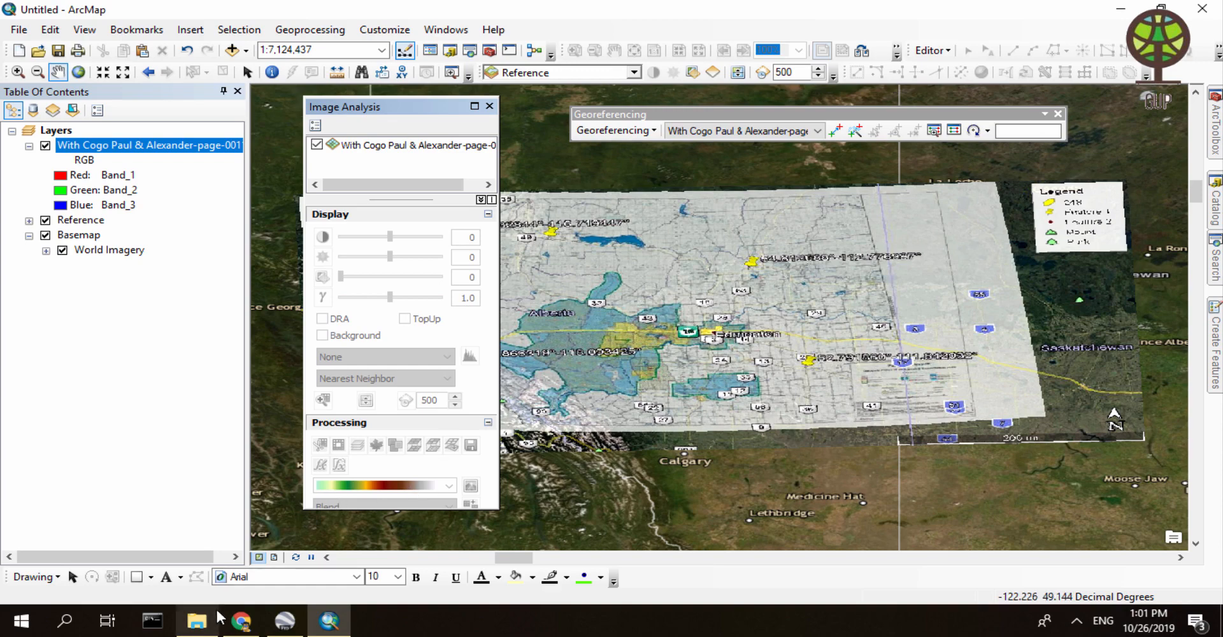
pyautogui.click(357, 150)
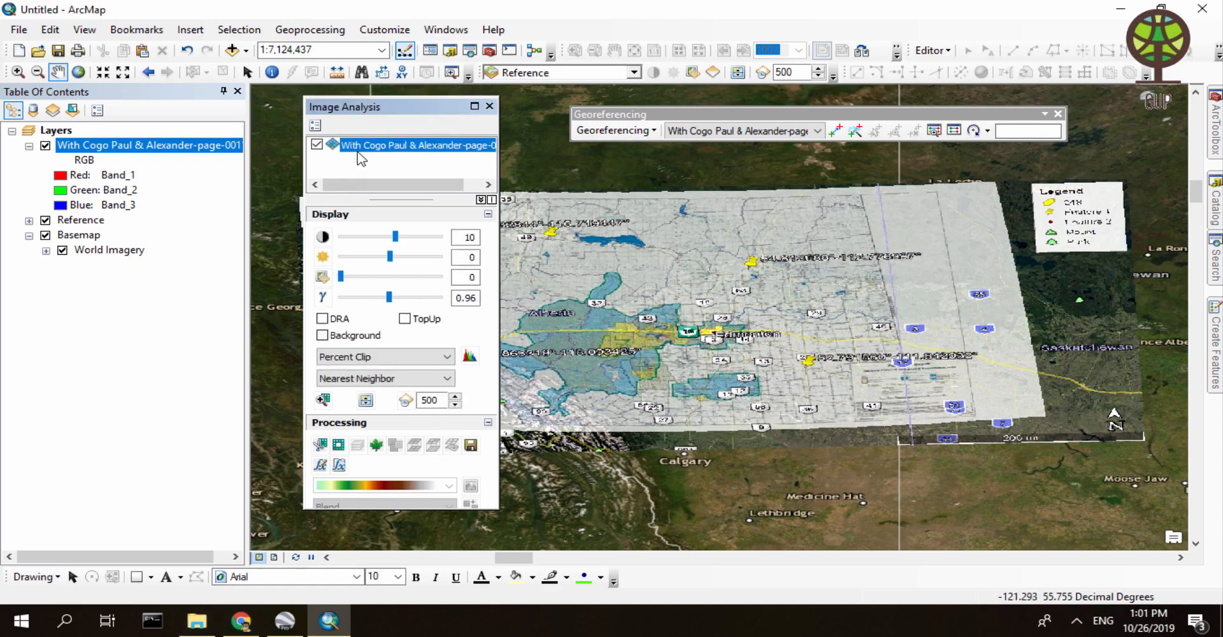
pyautogui.click(365, 400)
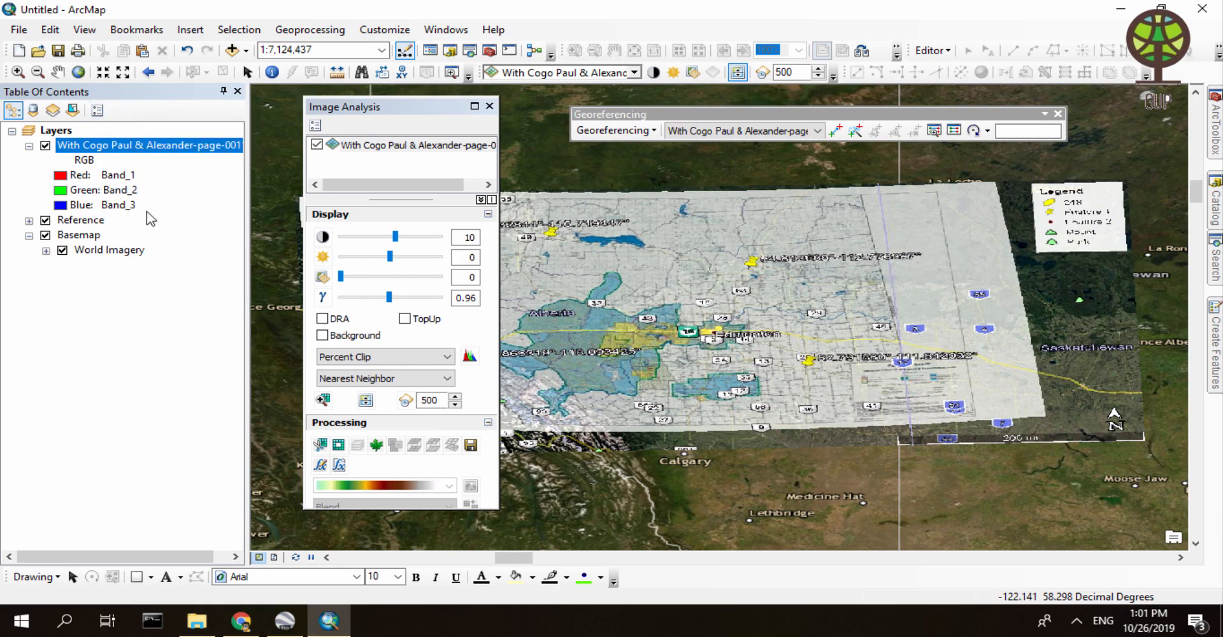
# Compare the rectified map with the basemap around Edmonton by swiping the layer, moving the Image Analysis window out of the way
pyautogui.click(18, 71)
pyautogui.moveTo(599, 293); pyautogui.dragTo(786, 381)
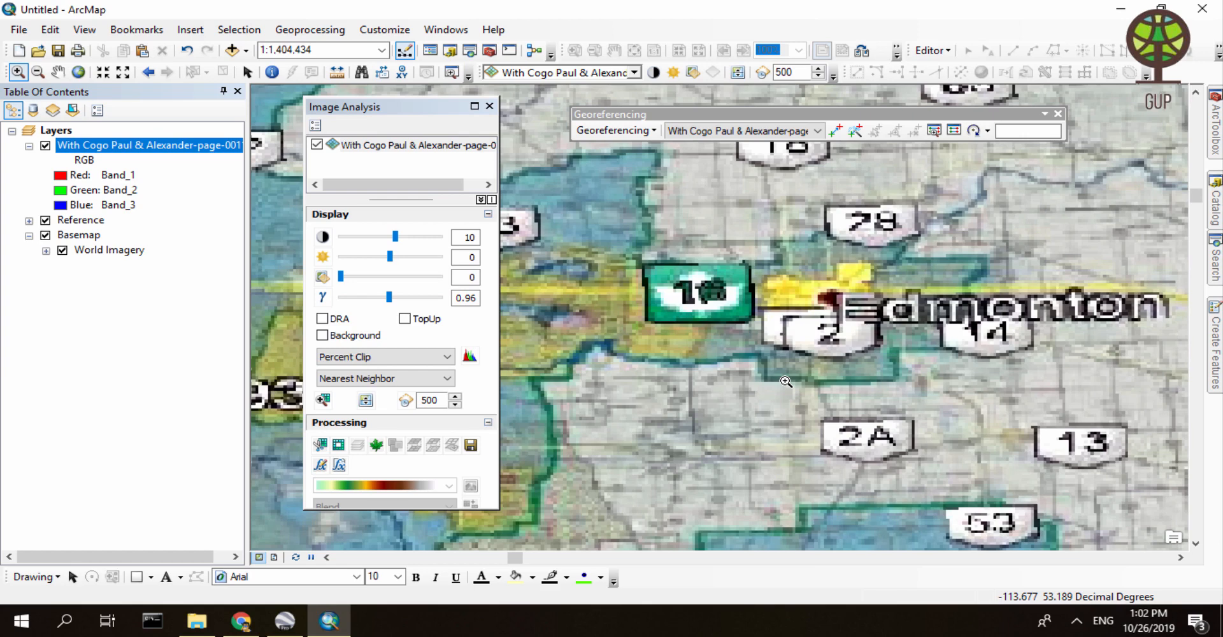
pyautogui.click(737, 72)
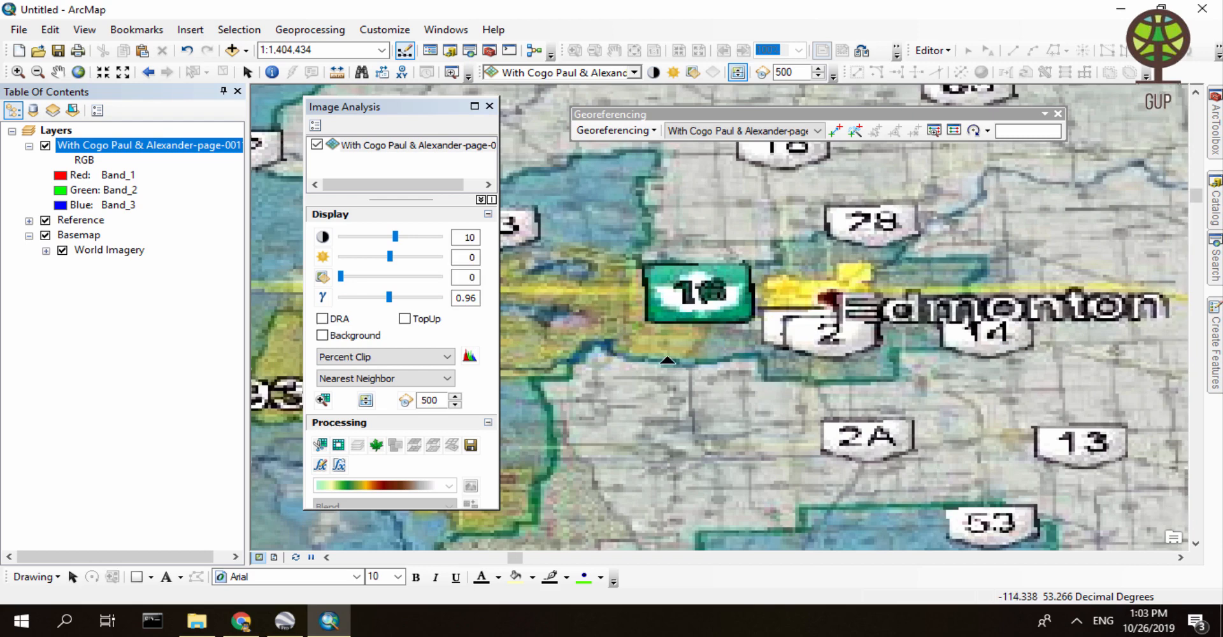
pyautogui.moveTo(1105, 346); pyautogui.dragTo(643, 395)
pyautogui.moveTo(460, 117); pyautogui.dragTo(1174, 226)
pyautogui.moveTo(1019, 304); pyautogui.dragTo(212, 314)
pyautogui.moveTo(337, 322); pyautogui.dragTo(986, 294)
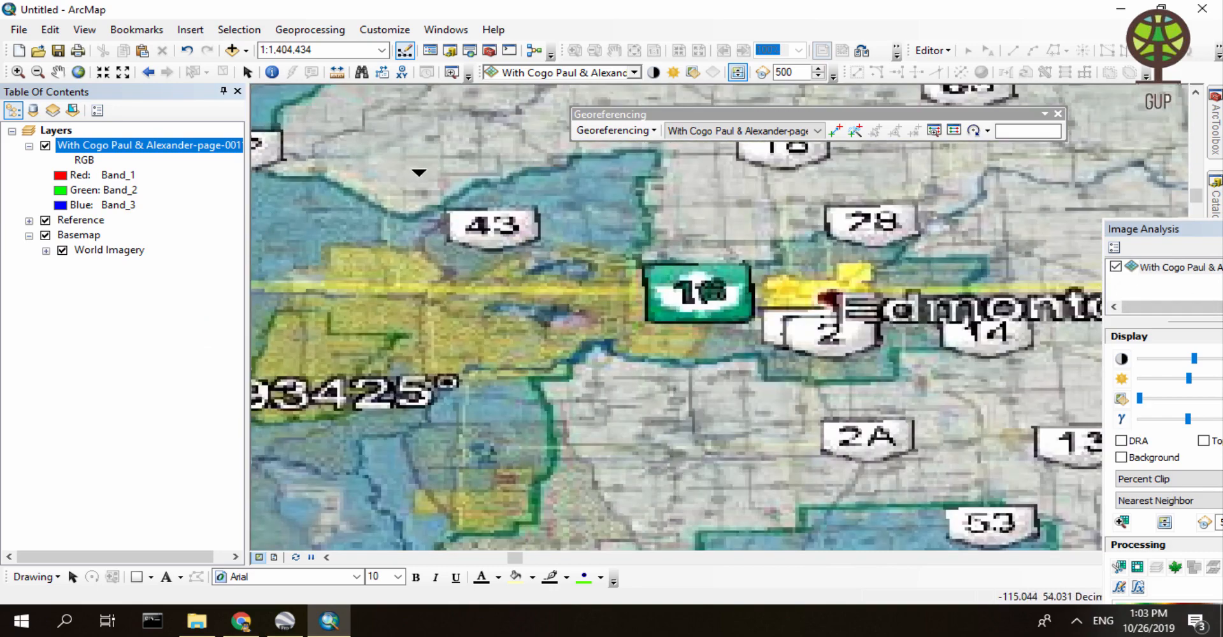
# Hide and show the rectified map layer to compare Edmonton's position with the basemap's place labels
pyautogui.scroll(2, 556, 219)
pyautogui.scroll(1, 556, 220)
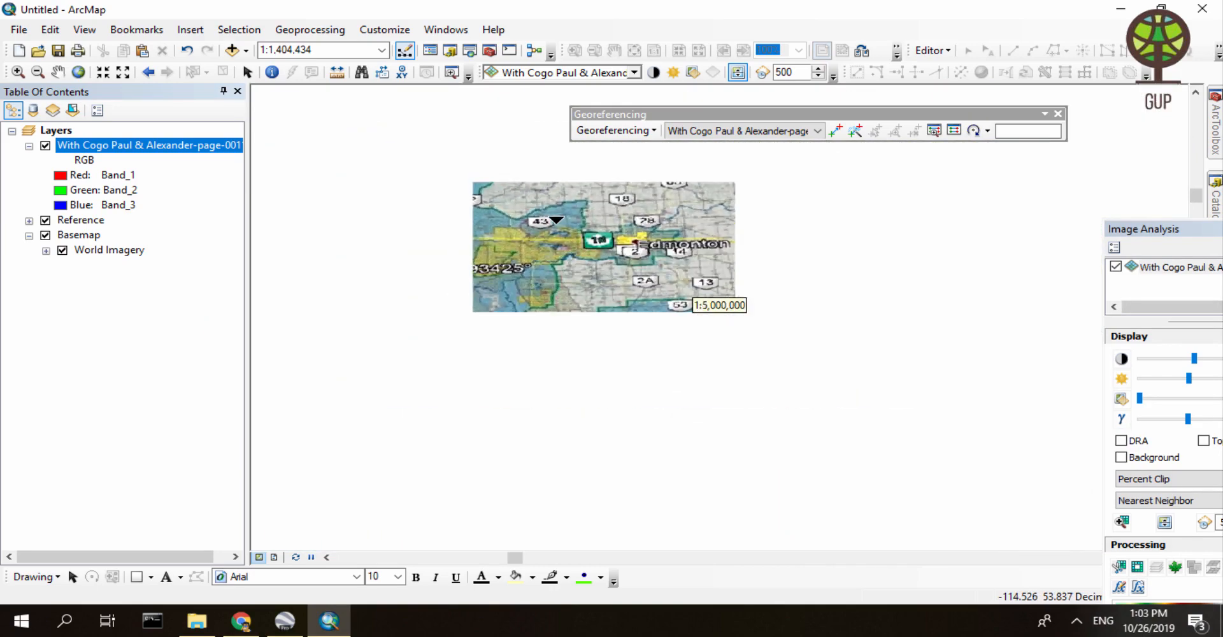
pyautogui.click(45, 145)
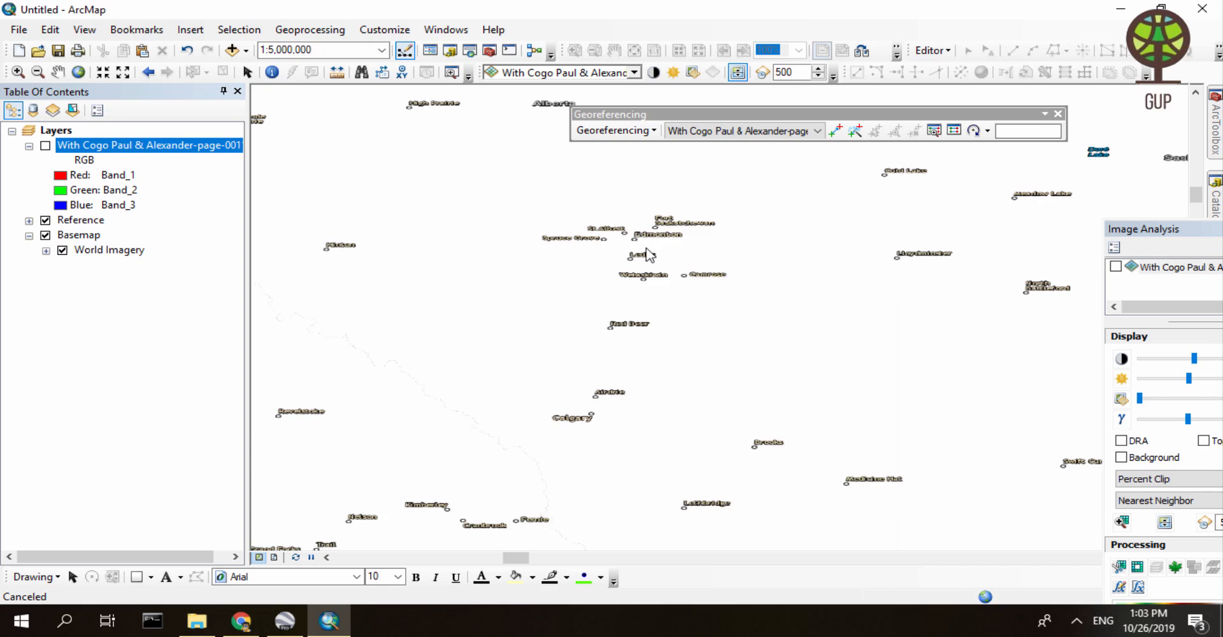
pyautogui.click(45, 146)
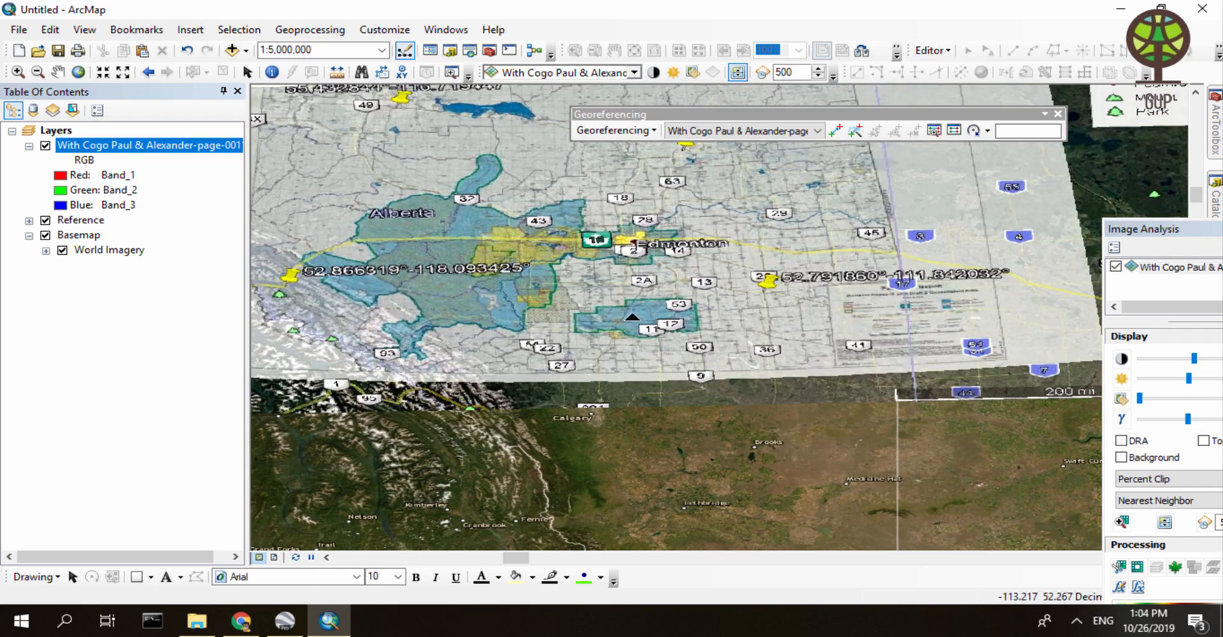
# Compare the large blue lake near the 55.432844° placemark with the World Imagery basemap by swiping the rectified layer
pyautogui.click(18, 71)
pyautogui.moveTo(429, 87); pyautogui.dragTo(555, 133)
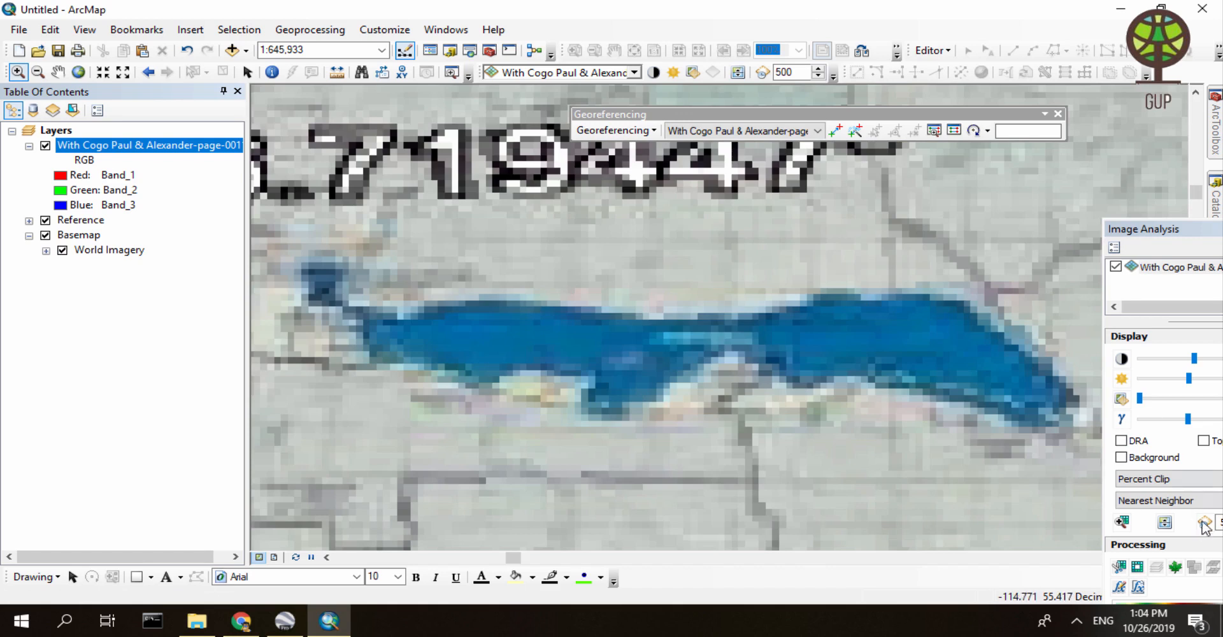
pyautogui.click(1165, 522)
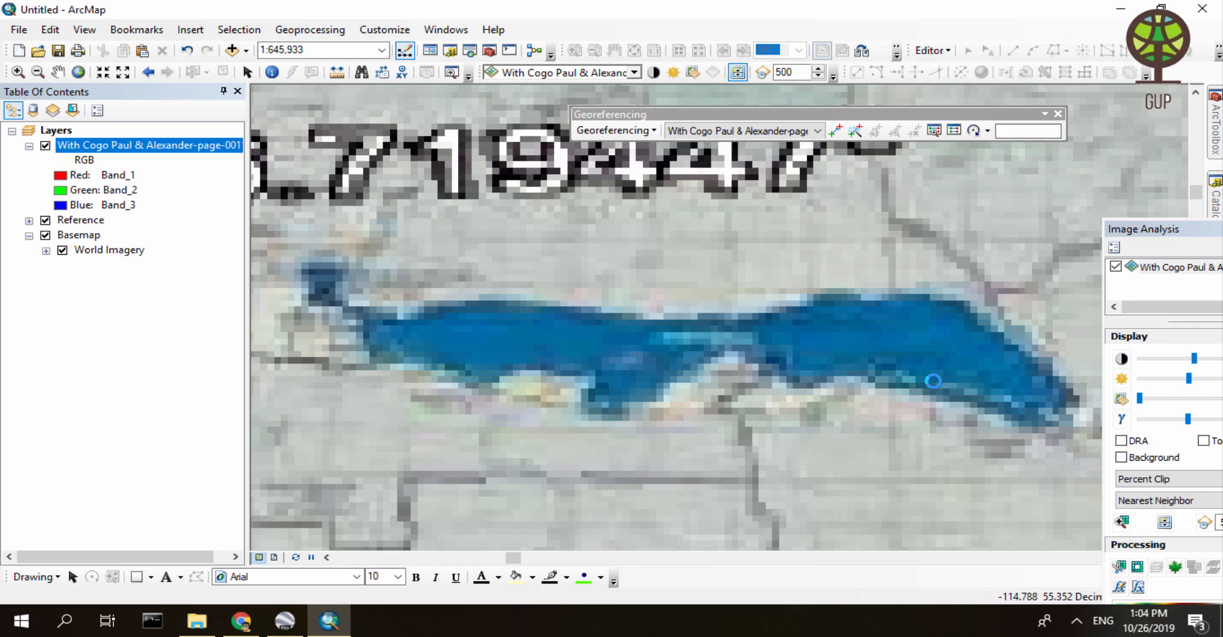
pyautogui.moveTo(934, 381); pyautogui.dragTo(1098, 239)
pyautogui.scroll(5, 751, 282)
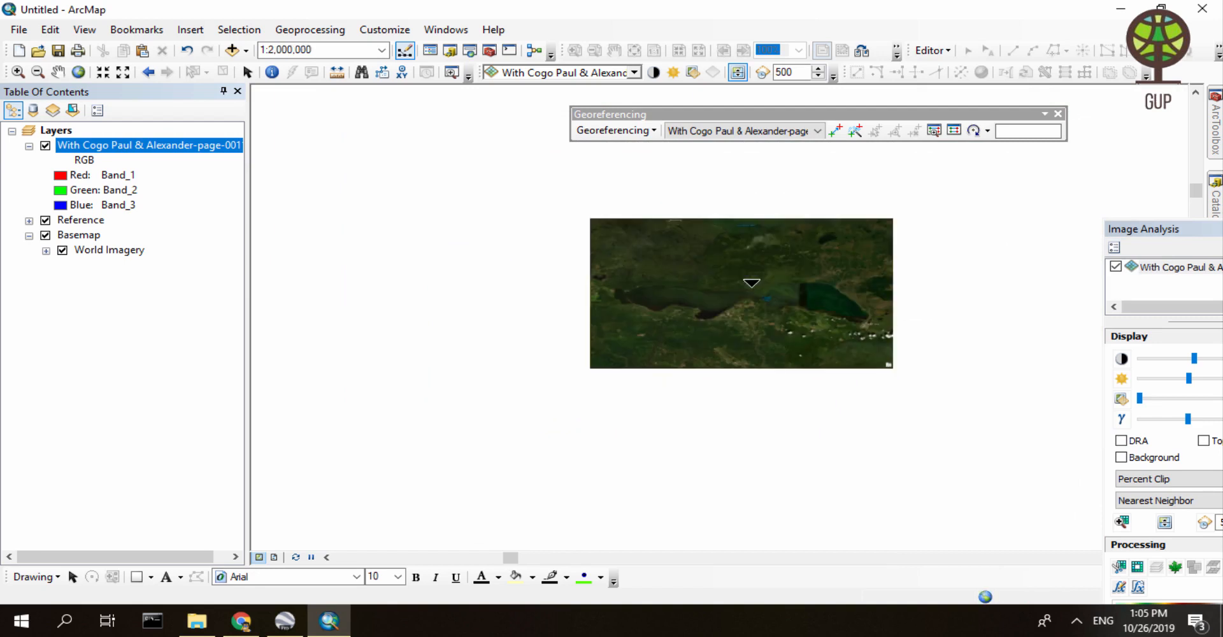
# Hide the rectified layer to examine the lake and its surroundings on the World Imagery basemap, and show the layer again
pyautogui.click(45, 145)
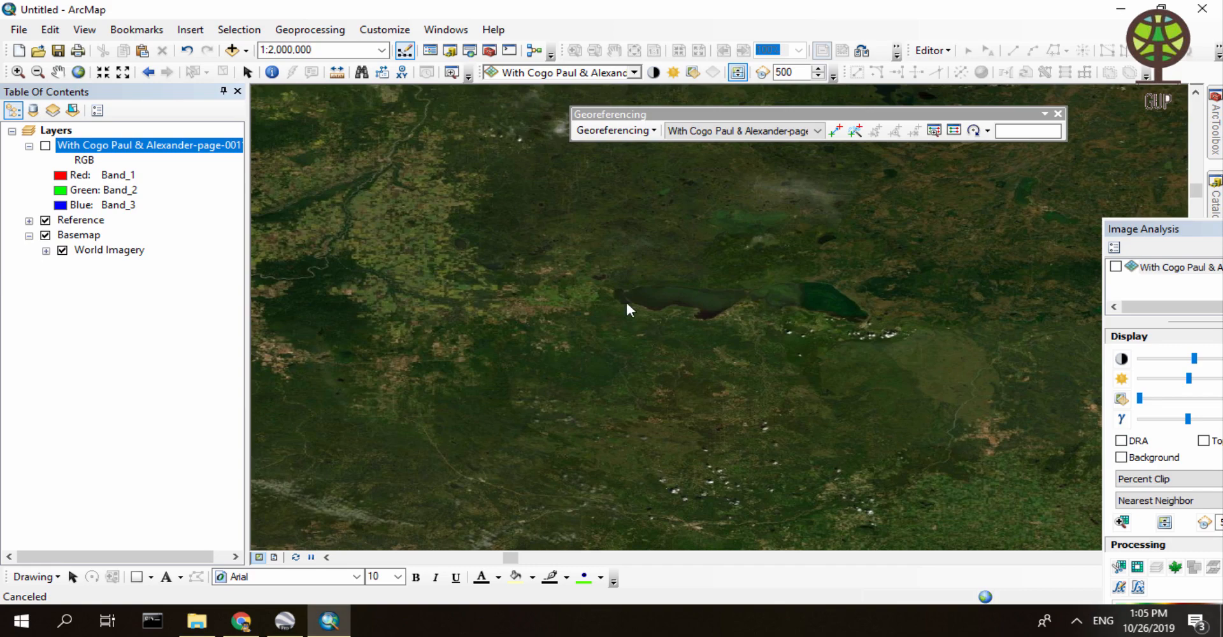
pyautogui.scroll(-1, 625, 299)
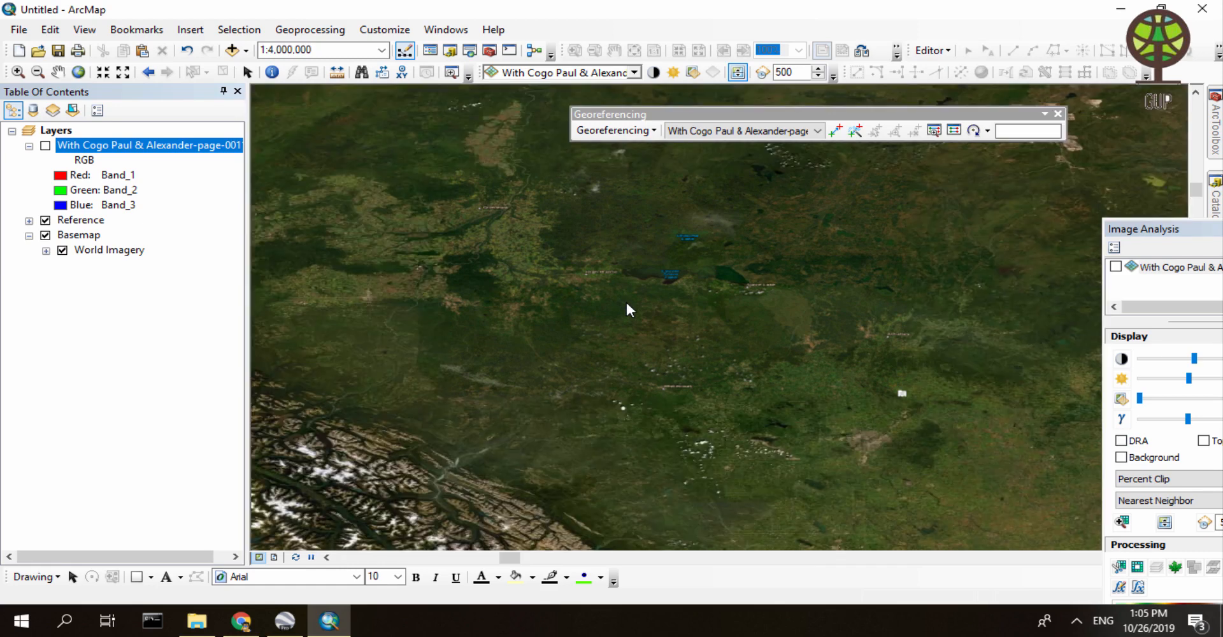
pyautogui.scroll(1, 627, 305)
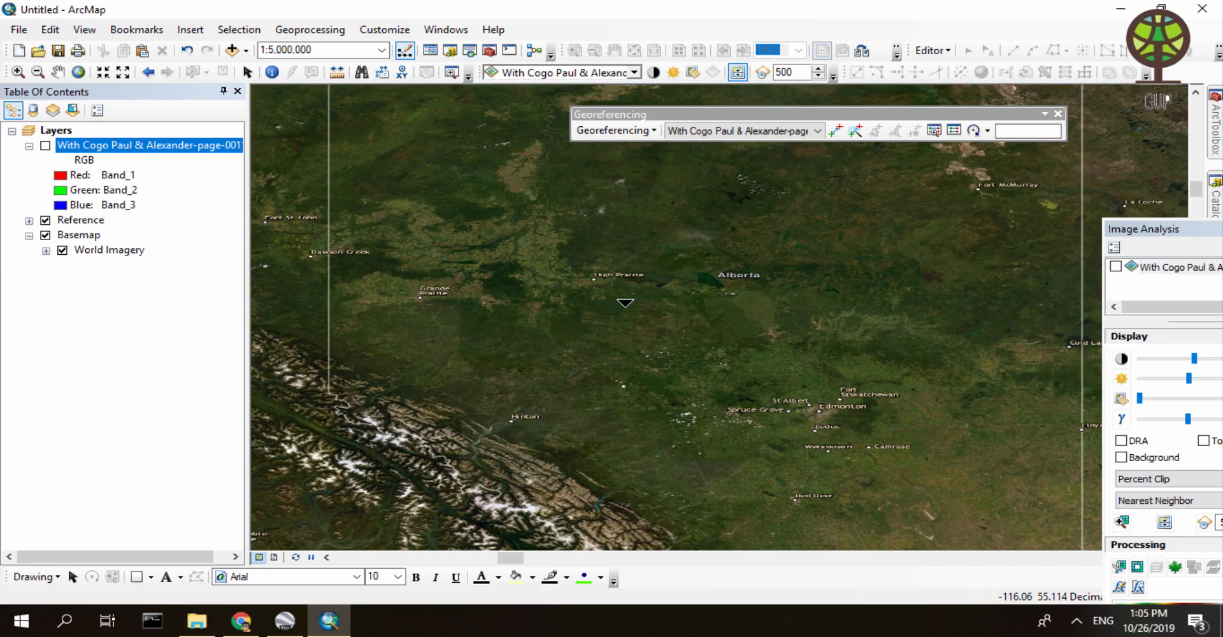
pyautogui.click(46, 146)
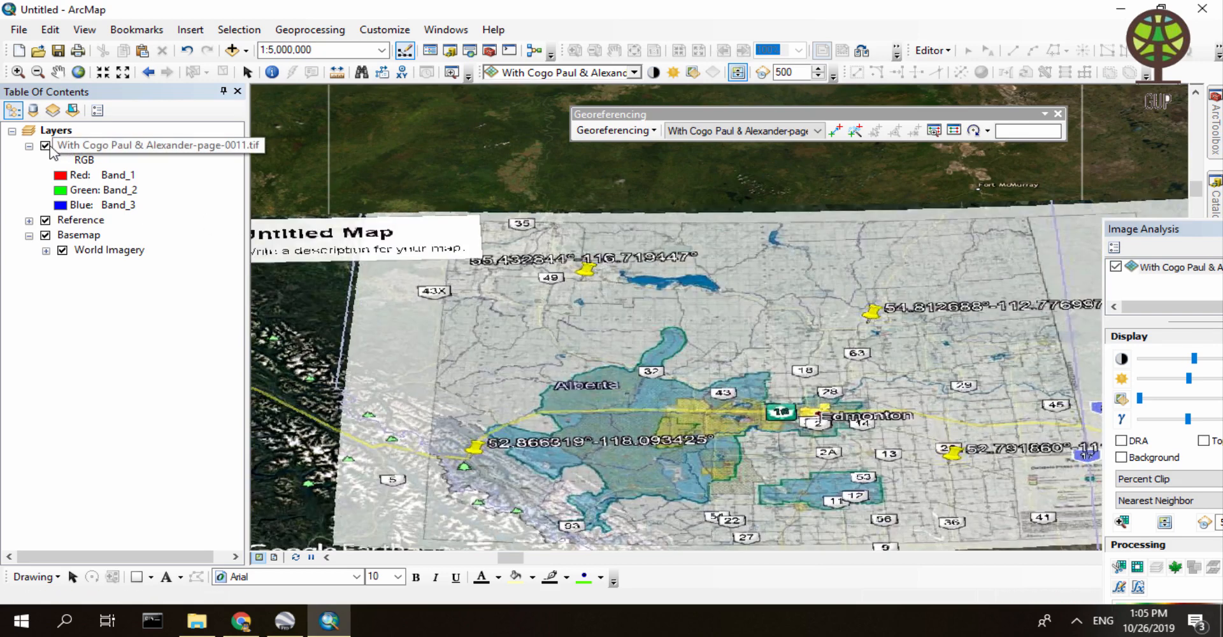
pyautogui.click(77, 148)
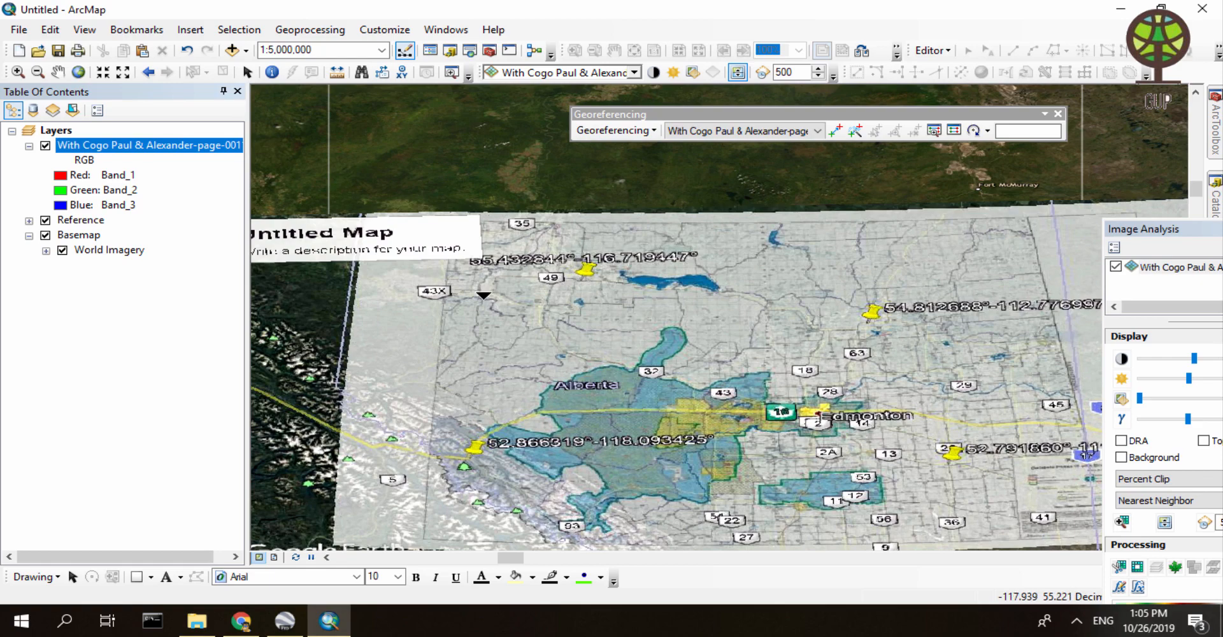
# Compare the mountain area around the 52.866319° placemark with the basemap by swiping the layer, and bring the Image Analysis window back into full view
pyautogui.click(18, 71)
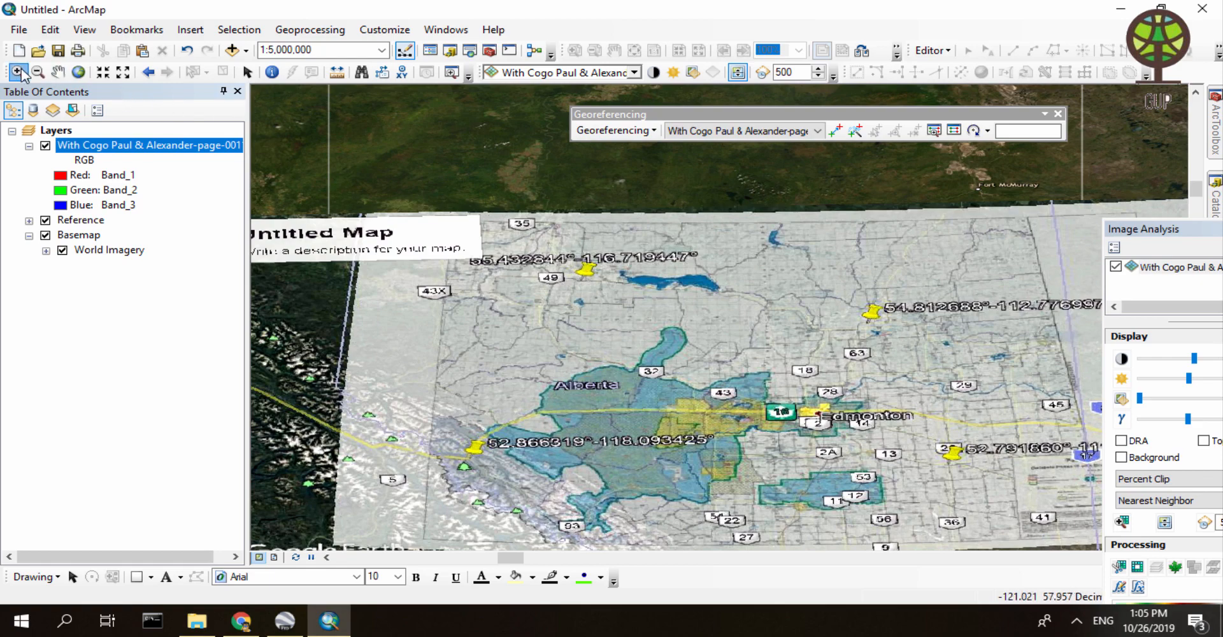
pyautogui.moveTo(418, 418); pyautogui.dragTo(648, 543)
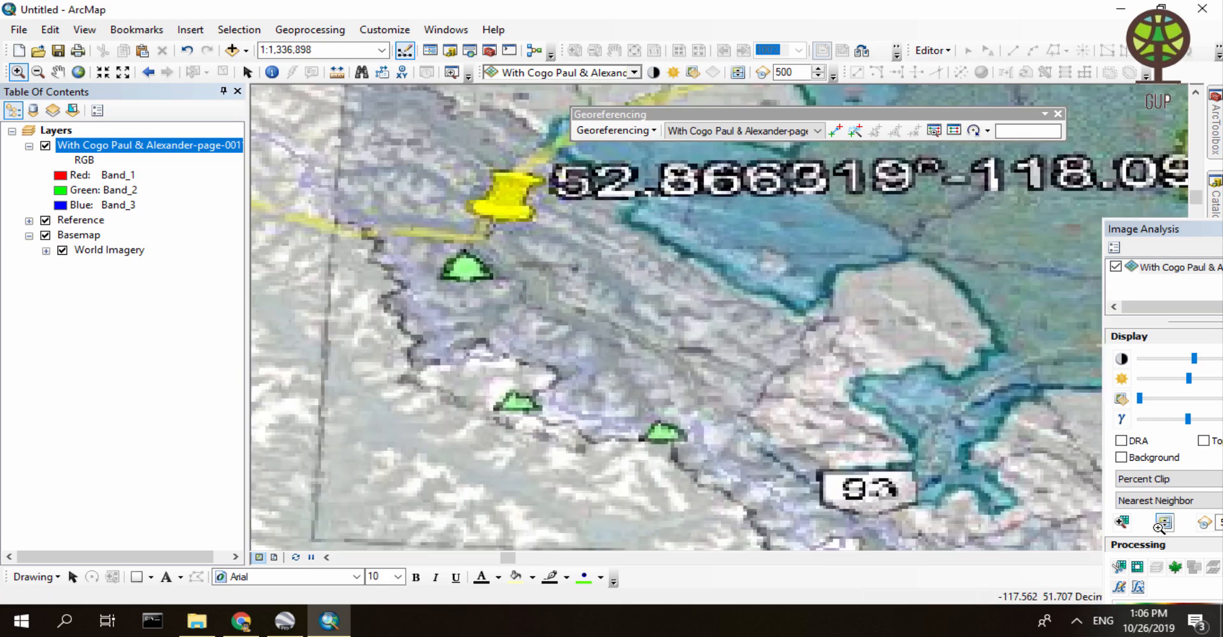
pyautogui.click(1164, 522)
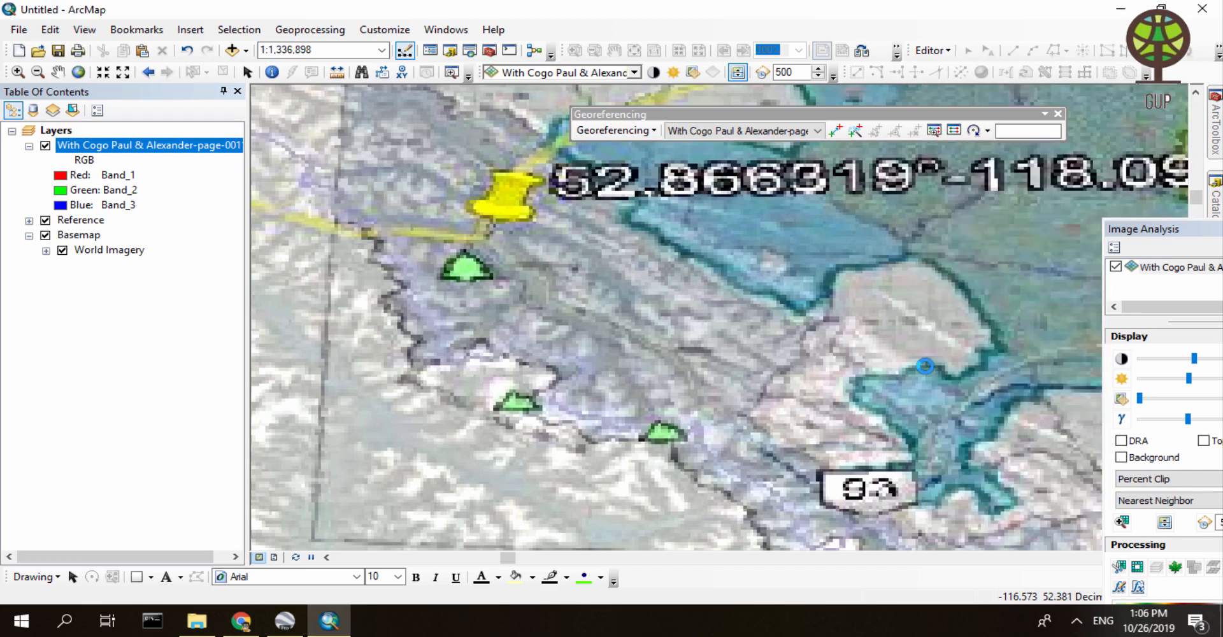
pyautogui.moveTo(1073, 299); pyautogui.dragTo(762, 310)
pyautogui.moveTo(671, 310); pyautogui.dragTo(1189, 363)
pyautogui.moveTo(1196, 248); pyautogui.dragTo(321, 148)
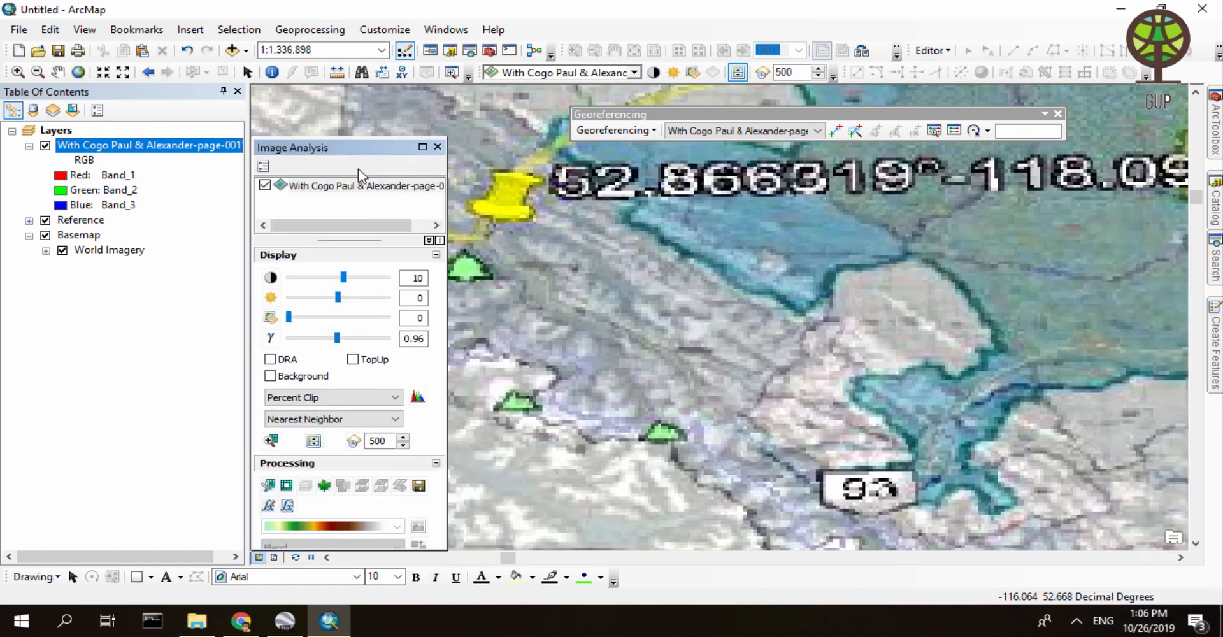
pyautogui.rightClick(113, 142)
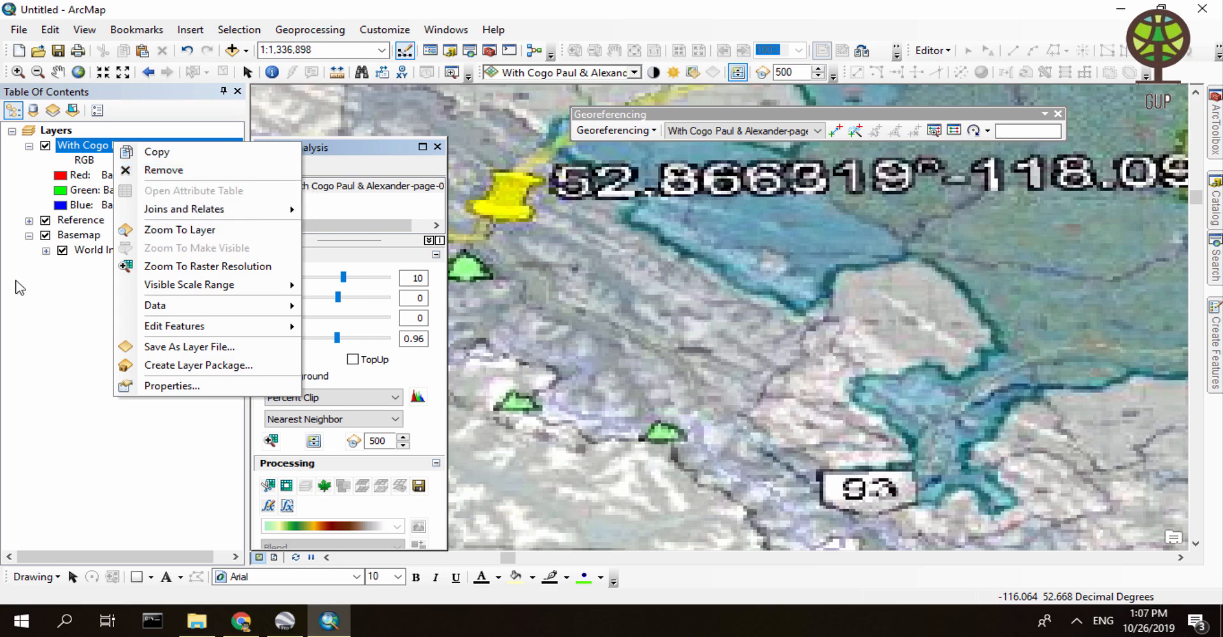
pyautogui.click(482, 220)
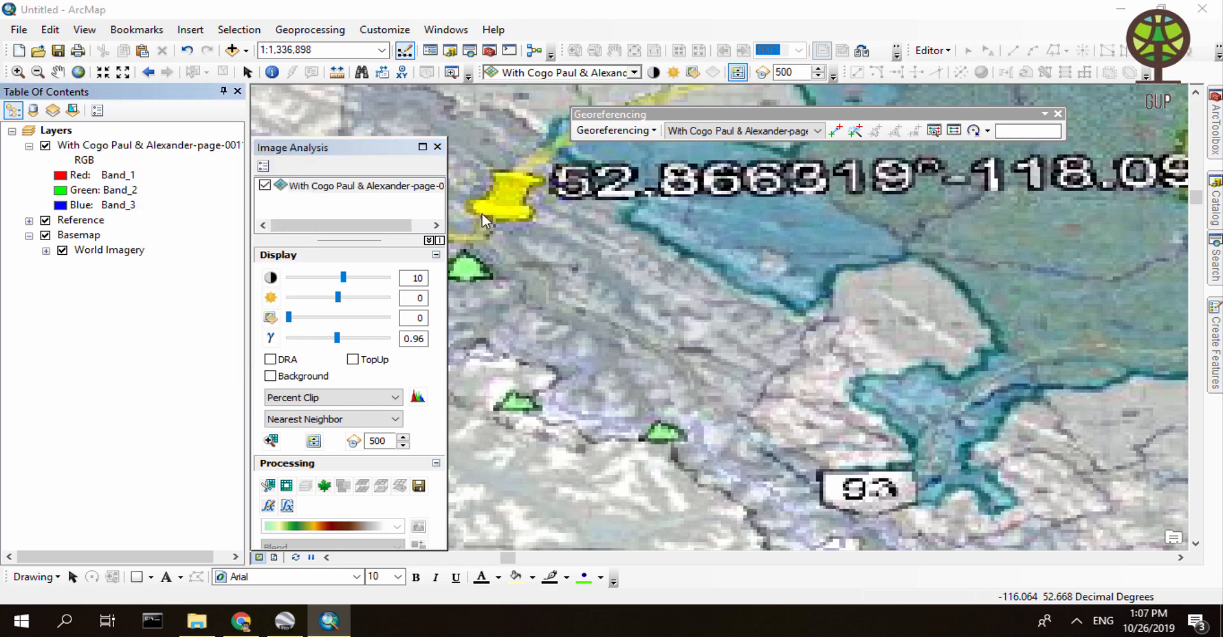
# Save the map document as Alberta 2 in the Alex pdf to kmz folder on the Main (E:) drive, and close the program
pyautogui.click(58, 50)
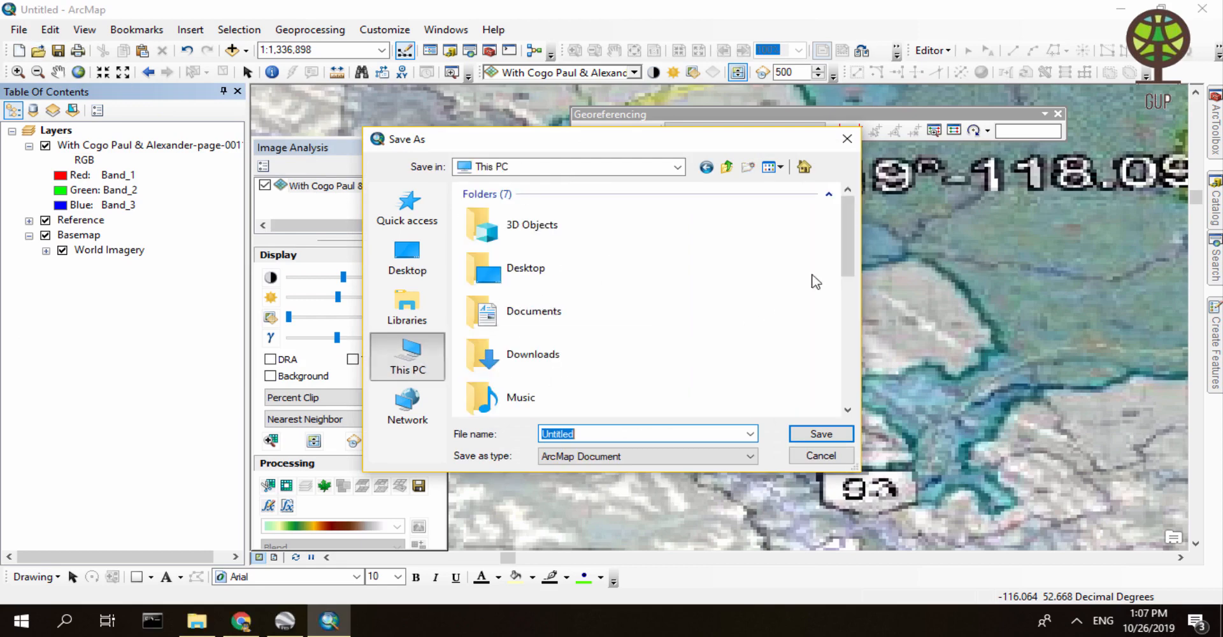
pyautogui.moveTo(848, 235); pyautogui.dragTo(848, 354)
pyautogui.doubleClick(509, 281)
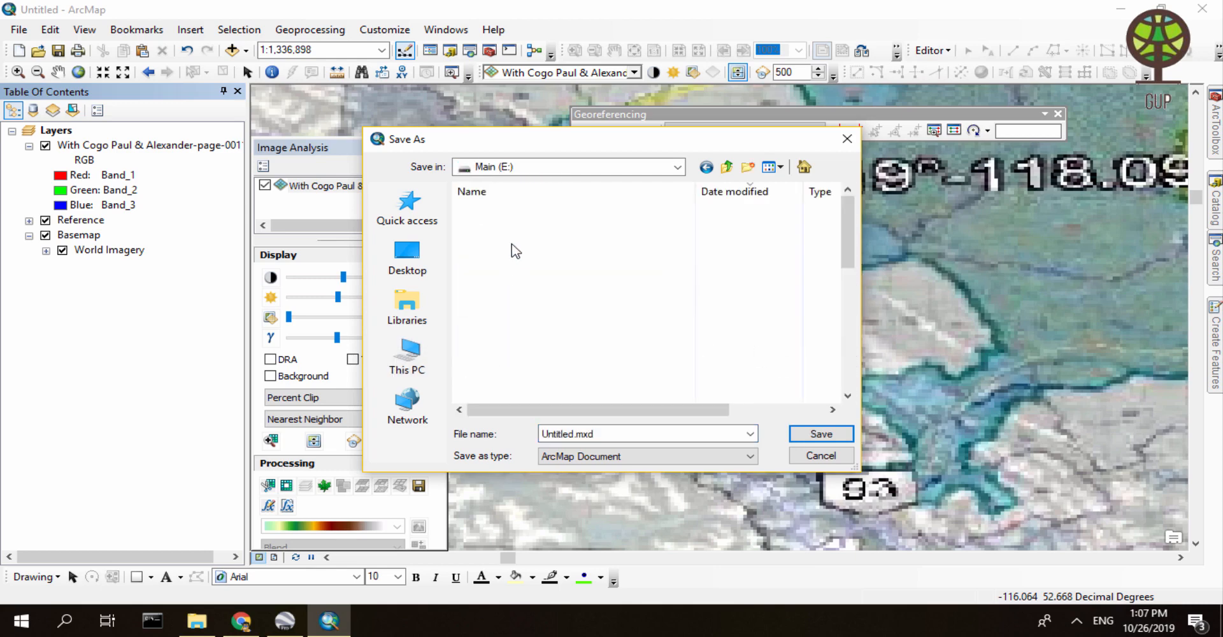
pyautogui.doubleClick(511, 232)
pyautogui.doubleClick(512, 232)
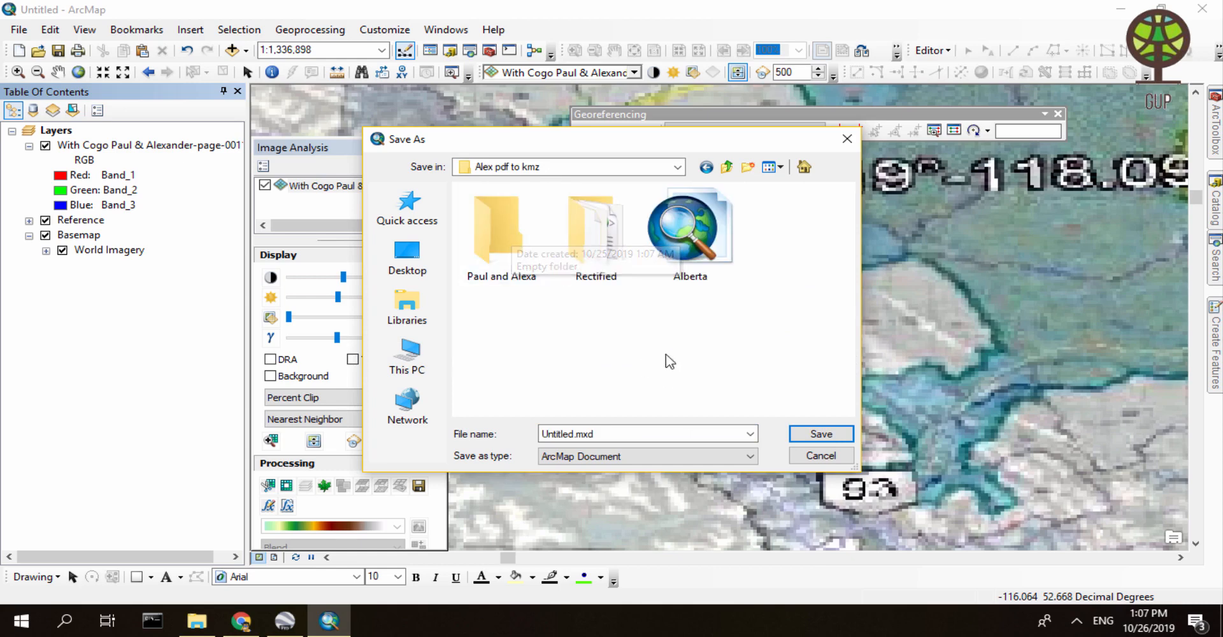
pyautogui.click(685, 263)
pyautogui.doubleClick(565, 434)
pyautogui.click(591, 434)
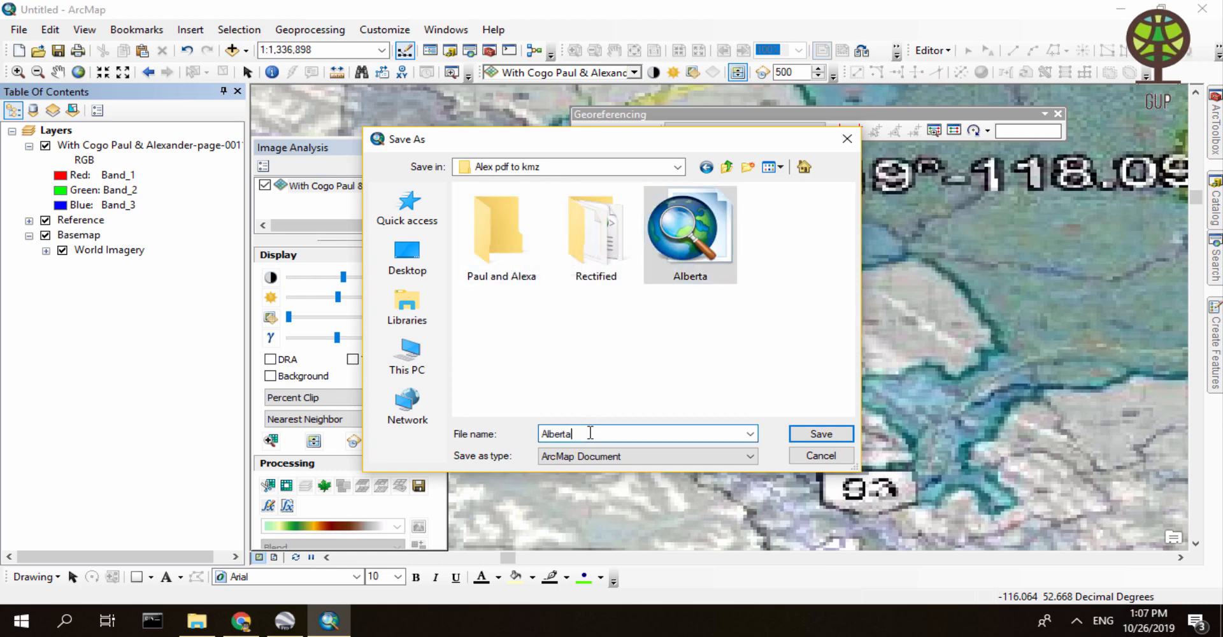
pyautogui.press('Return')
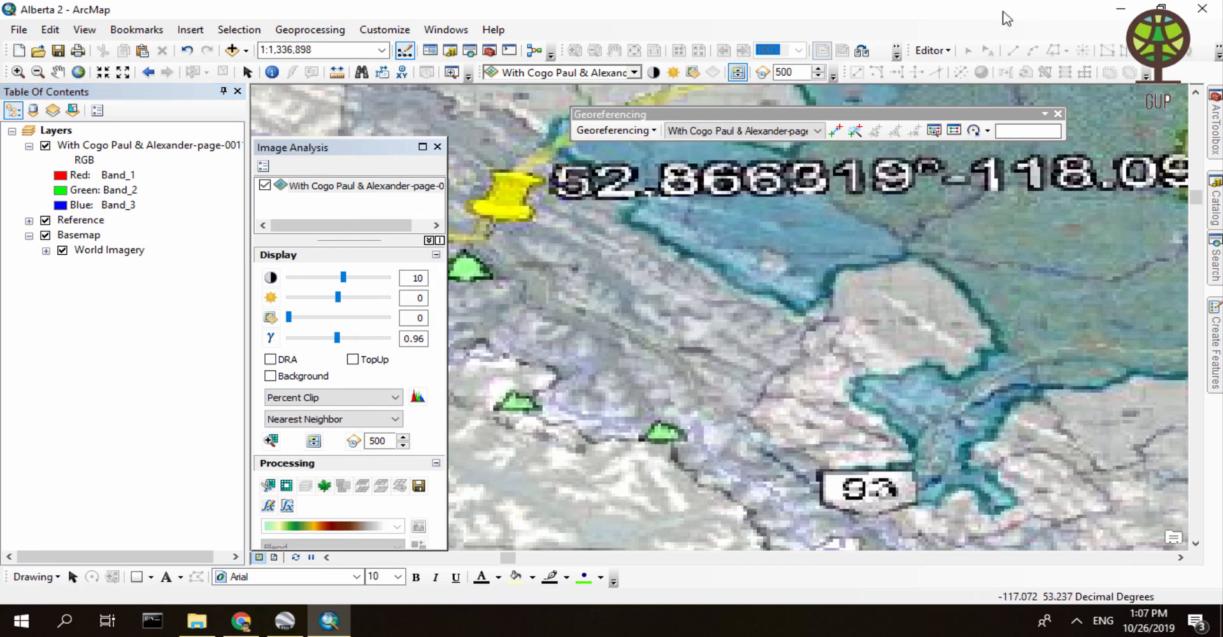
pyautogui.click(1203, 9)
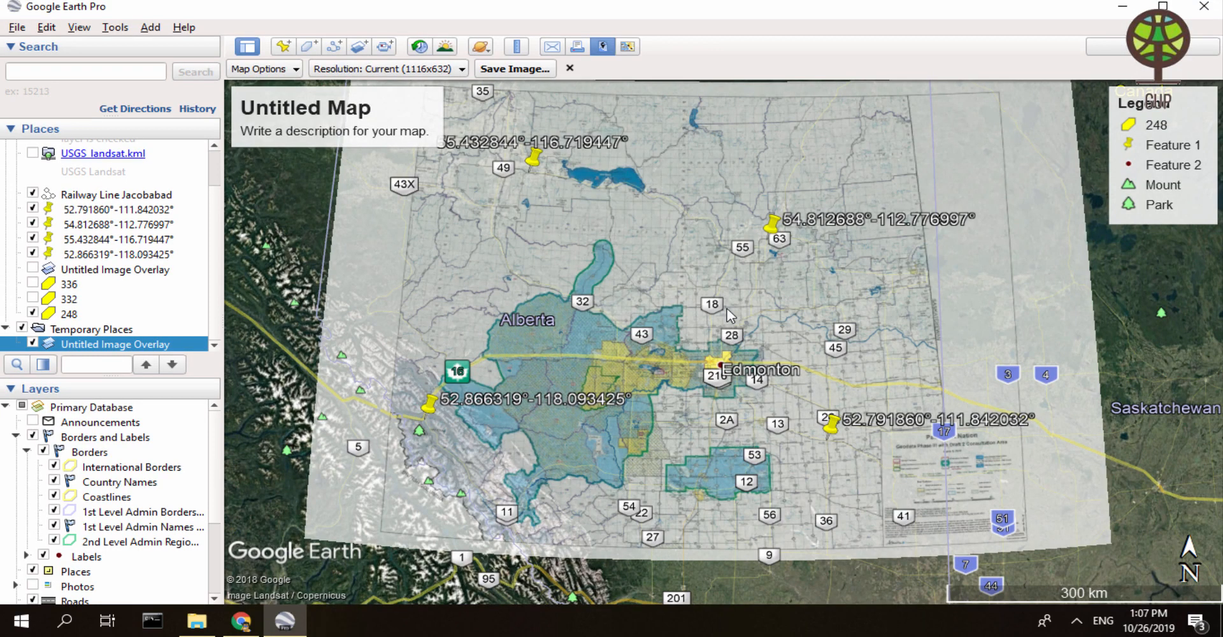
pyautogui.click(1076, 620)
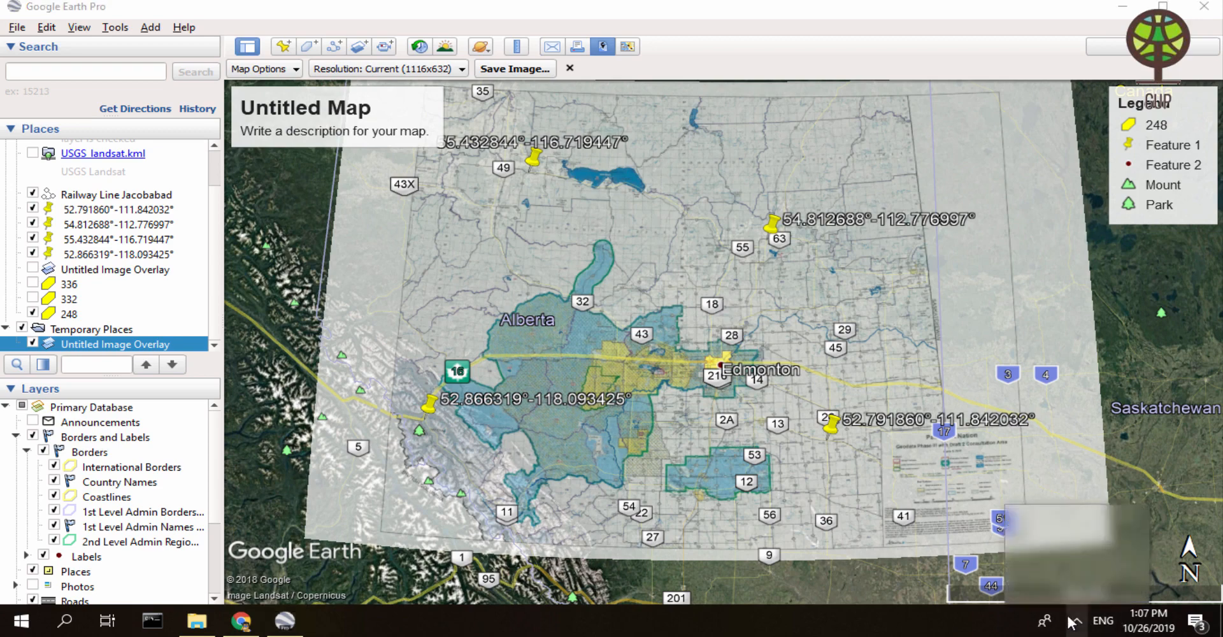
pyautogui.click(1058, 585)
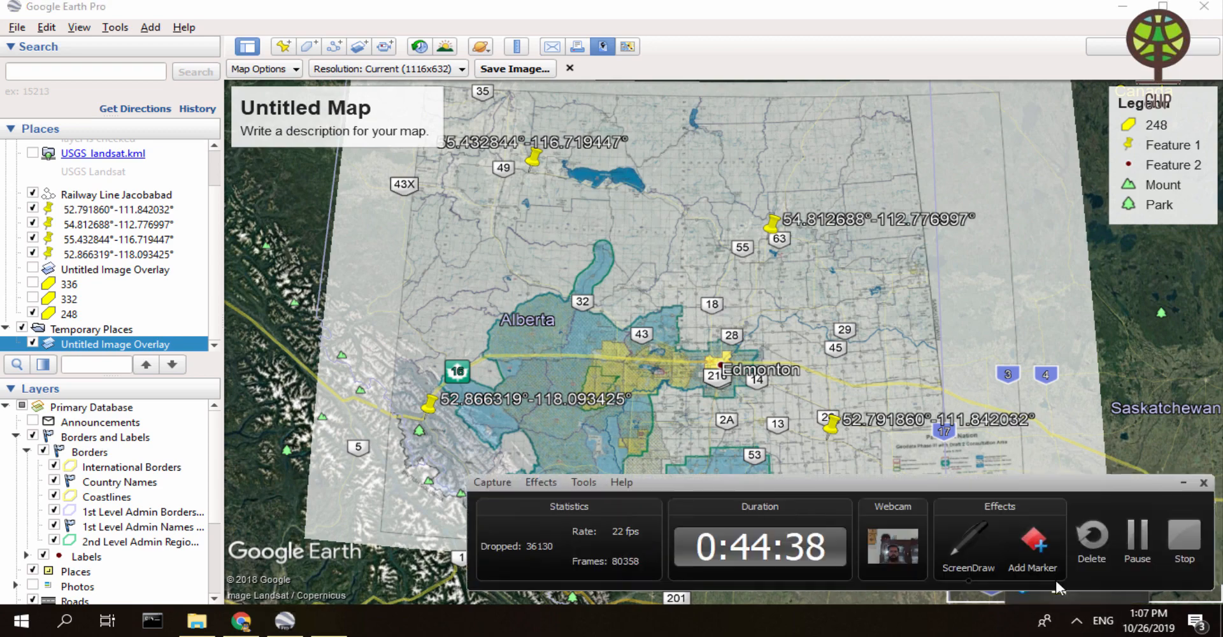